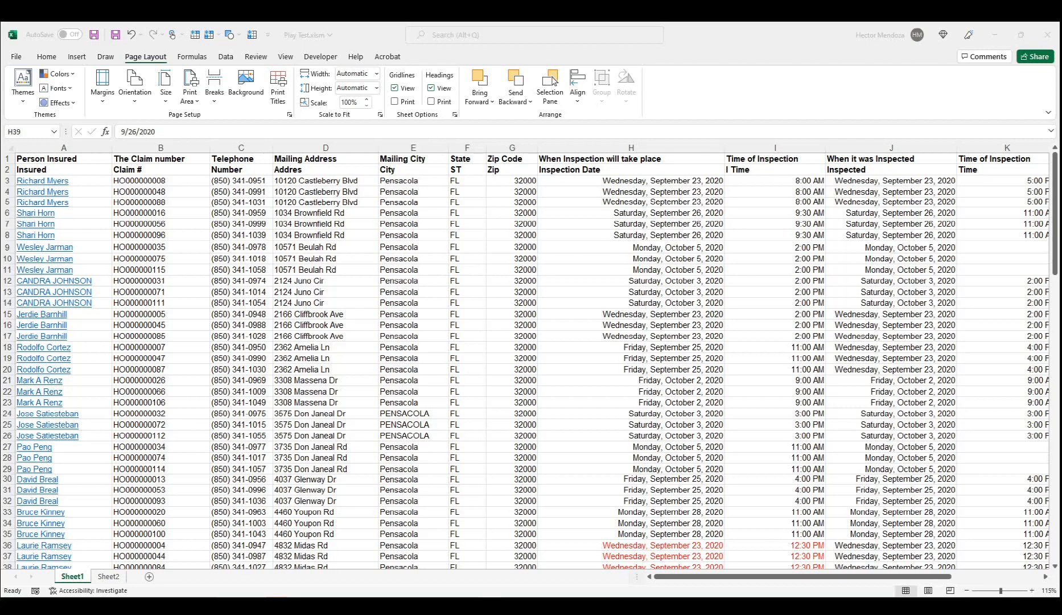
# Step: Look over the claim and inspection records in Sheet1, both in close-up and as a whole
pyautogui.scroll(-7, 382, 347)
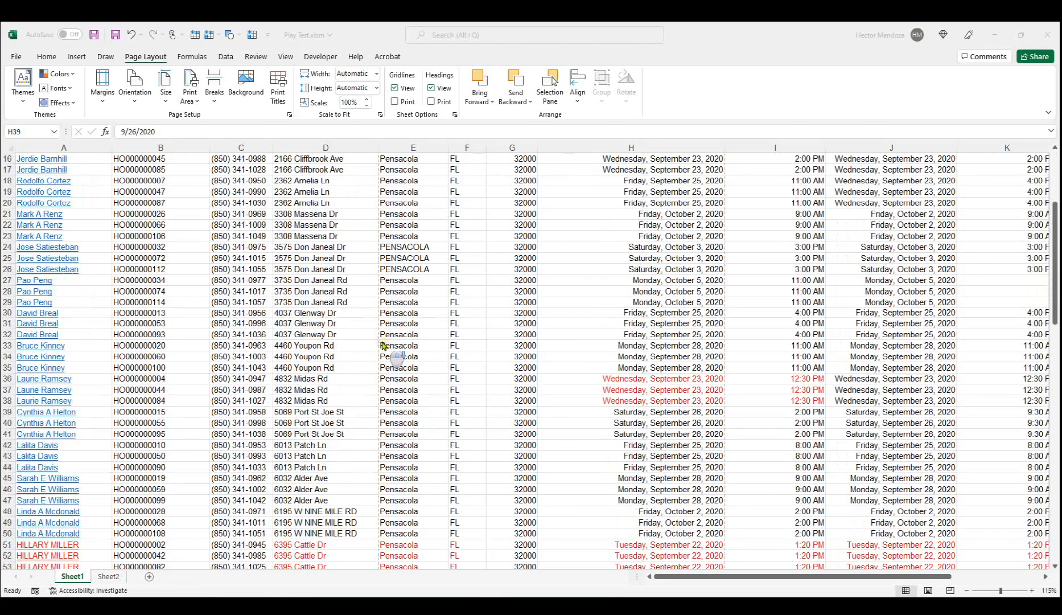
pyautogui.scroll(7, 382, 346)
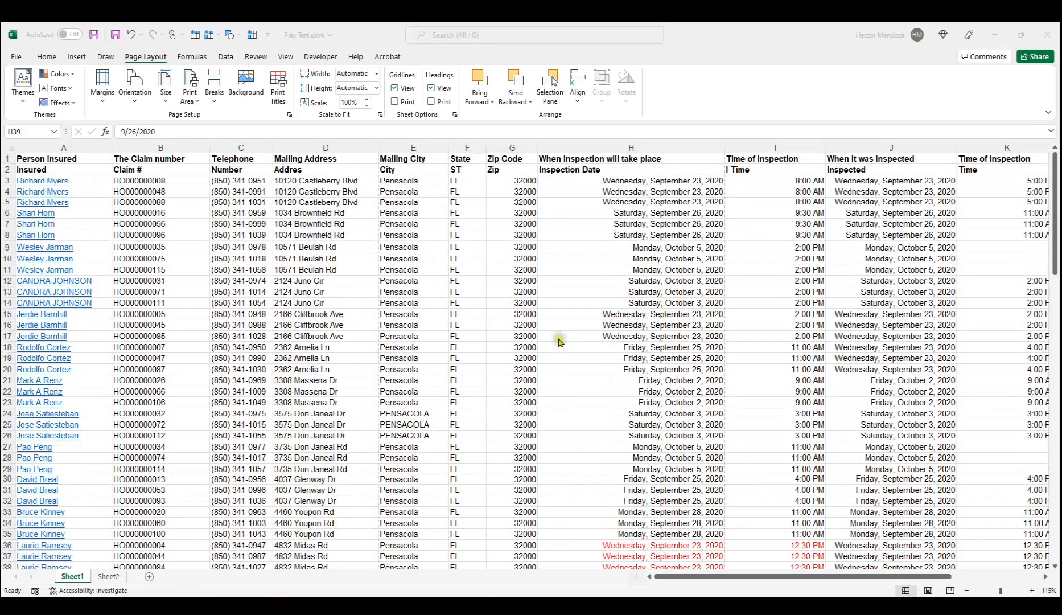
pyautogui.scroll(-3, 562, 347)
pyautogui.scroll(-1, 560, 340)
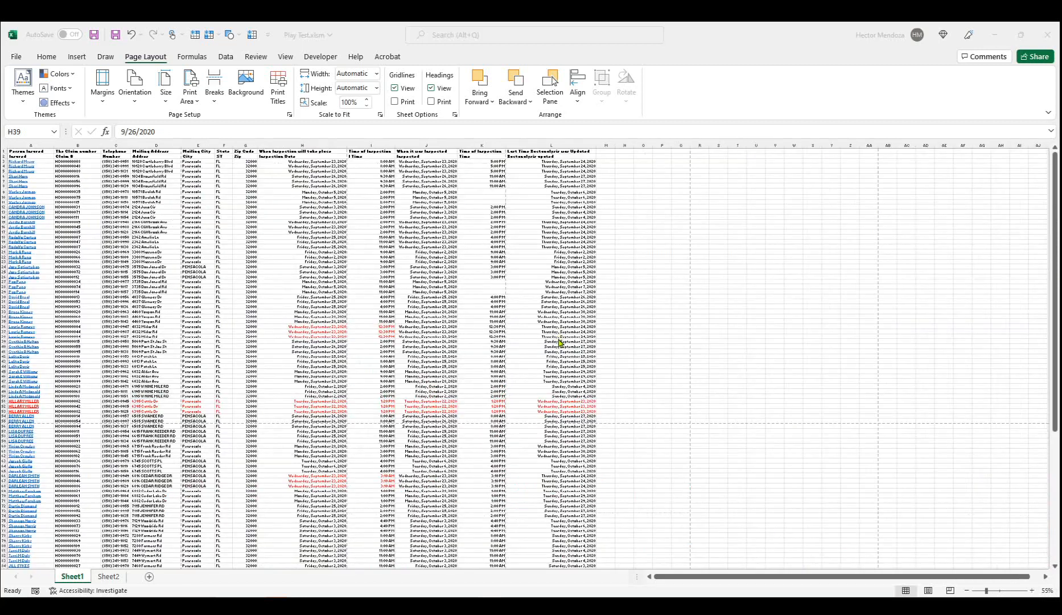
pyautogui.scroll(3, 560, 342)
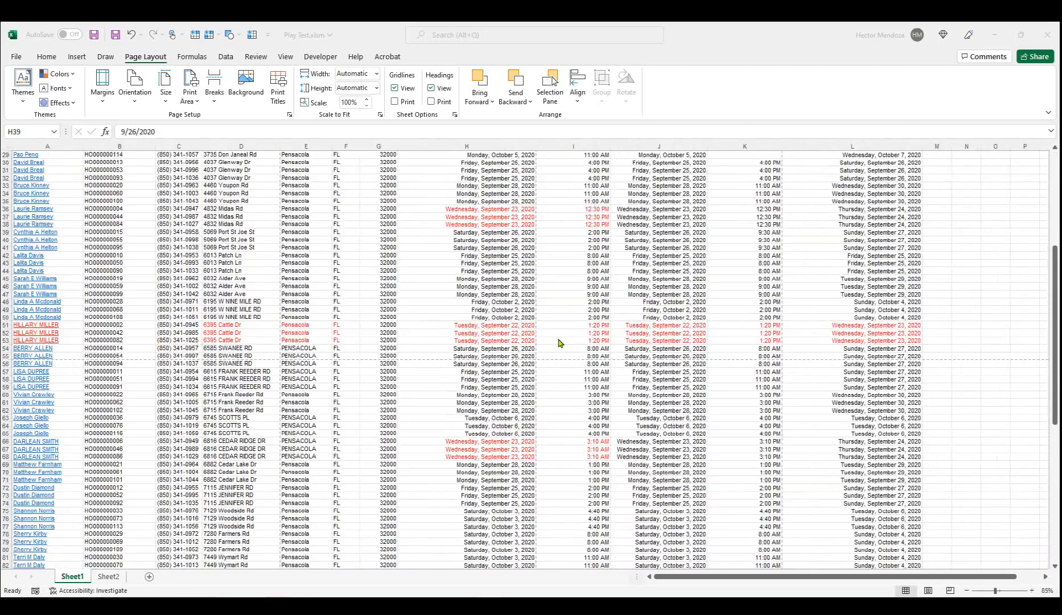
pyautogui.scroll(1, 559, 342)
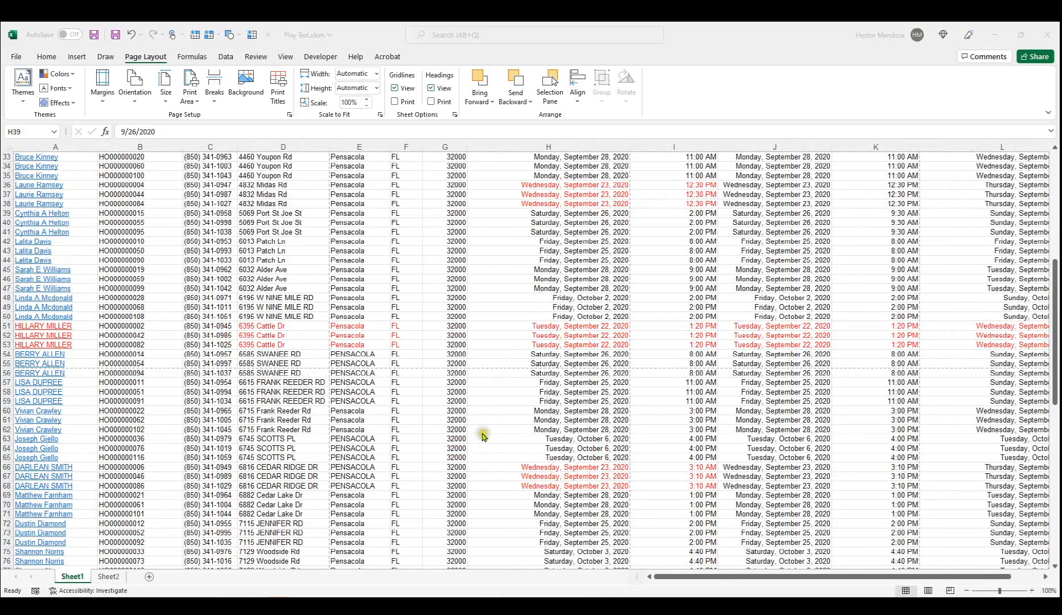
pyautogui.click(549, 407)
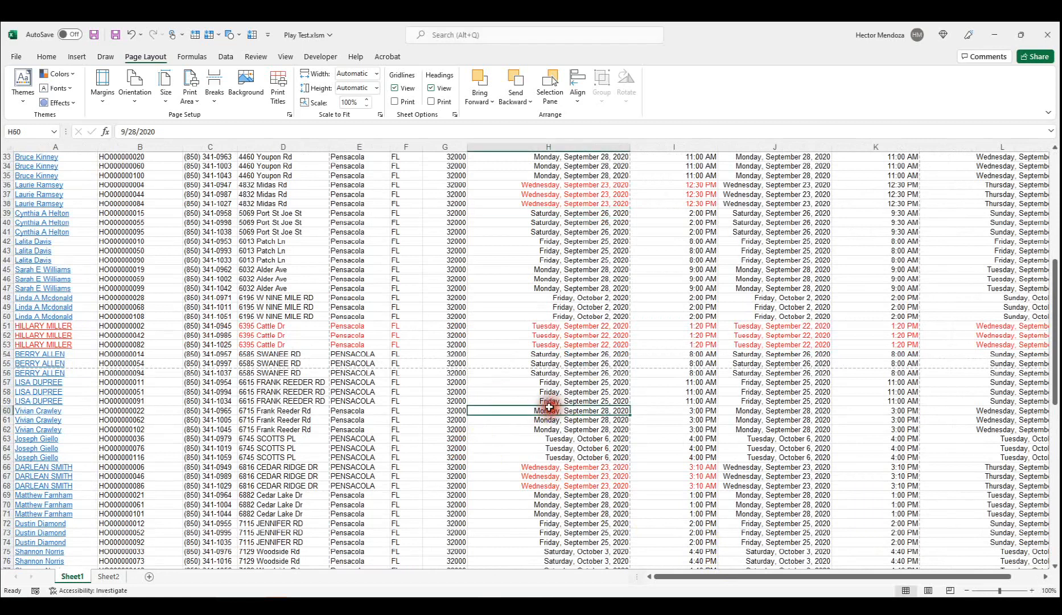
pyautogui.scroll(5, 686, 480)
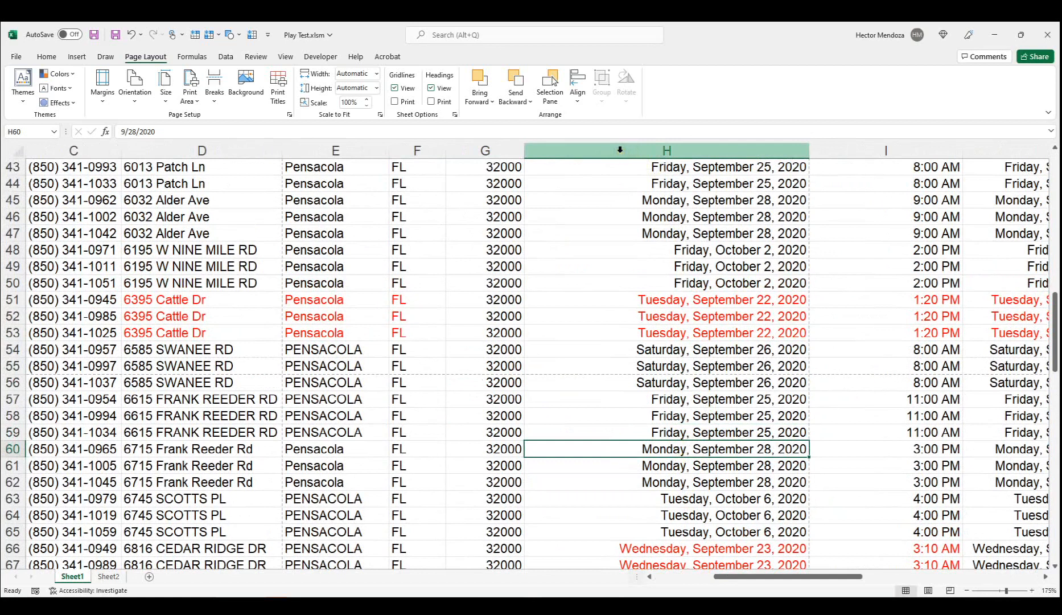
# Step: Highlight row 60 and the Inspection Date column, and examine where their headings stand at the start of the sheet
pyautogui.click(10, 448)
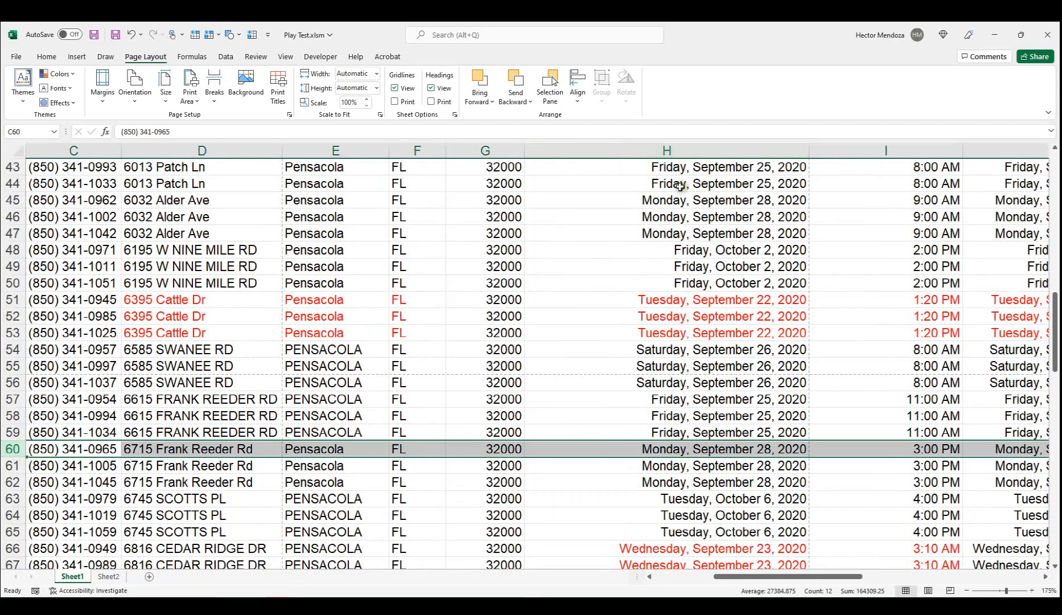
pyautogui.click(739, 149)
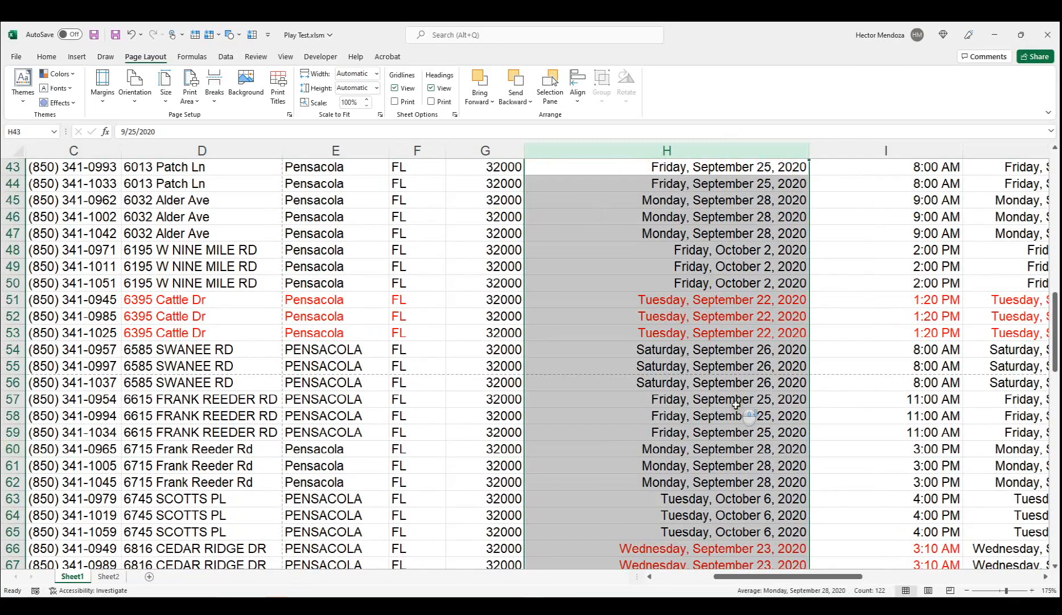
pyautogui.keyDown('ctrl'); pyautogui.scroll(-6, 736, 406); pyautogui.keyUp('ctrl')
pyautogui.keyDown('ctrl'); pyautogui.scroll(-3, 736, 405); pyautogui.keyUp('ctrl')
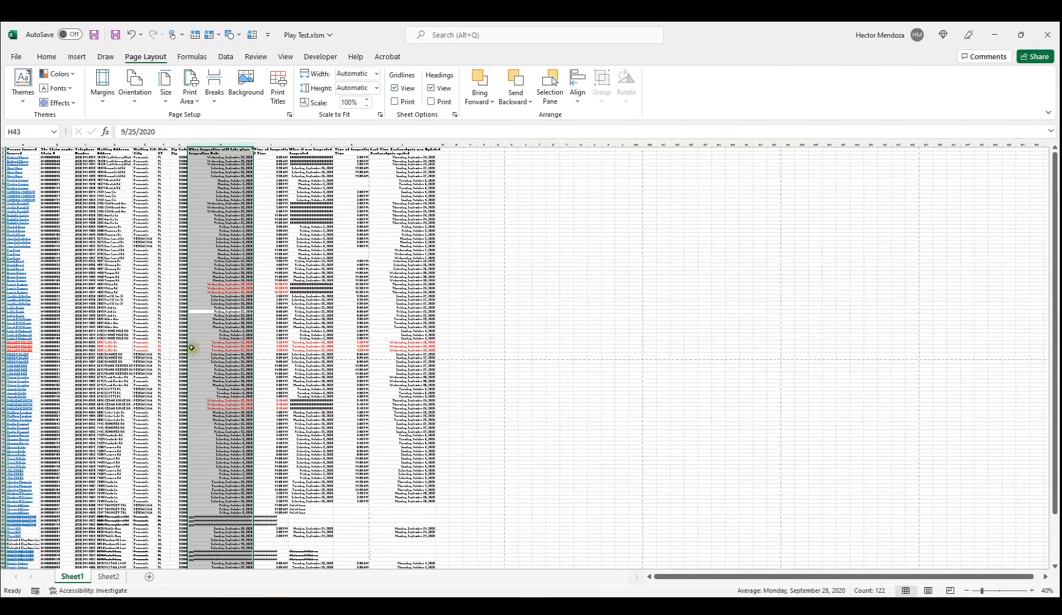
pyautogui.click(16, 151)
pyautogui.keyDown('ctrl'); pyautogui.scroll(7, 10, 153); pyautogui.keyUp('ctrl')
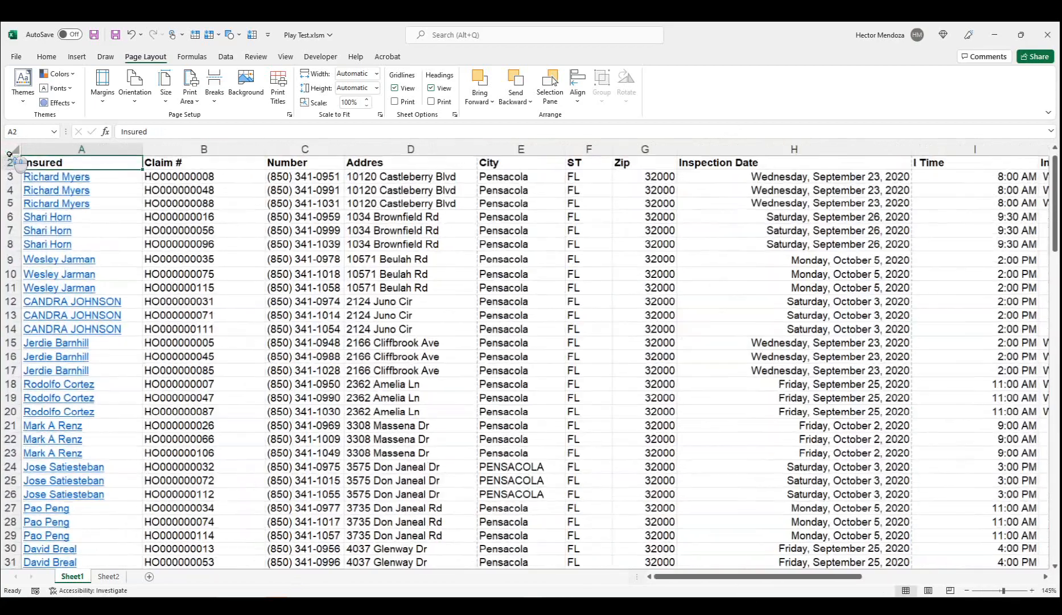
pyautogui.scroll(1, 78, 240)
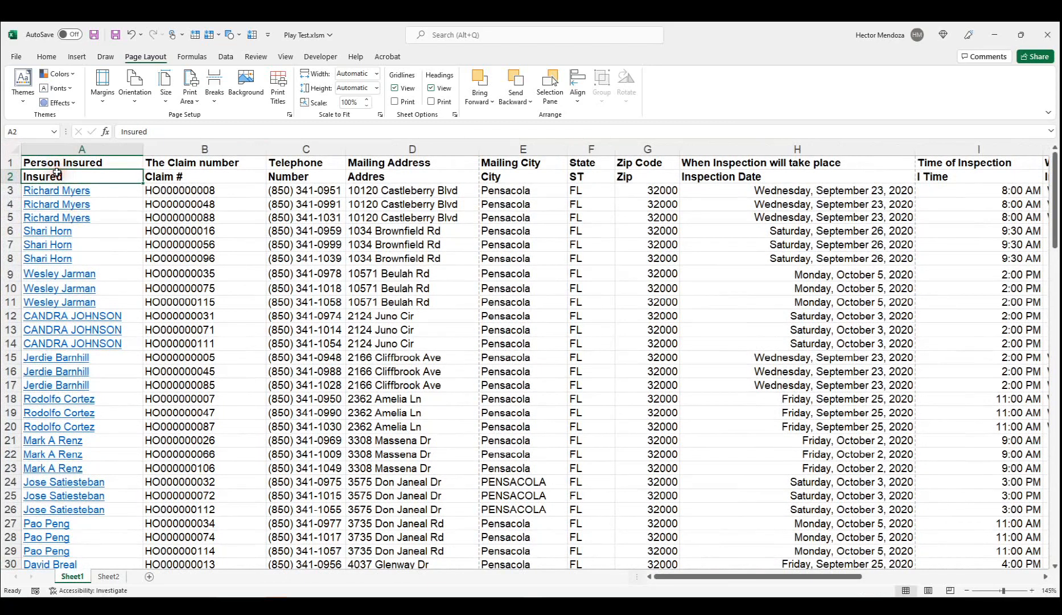
# Step: Examine the header cells A1 and B1, row 14, the header row, and columns A and B by selecting each in turn
pyautogui.click(71, 161)
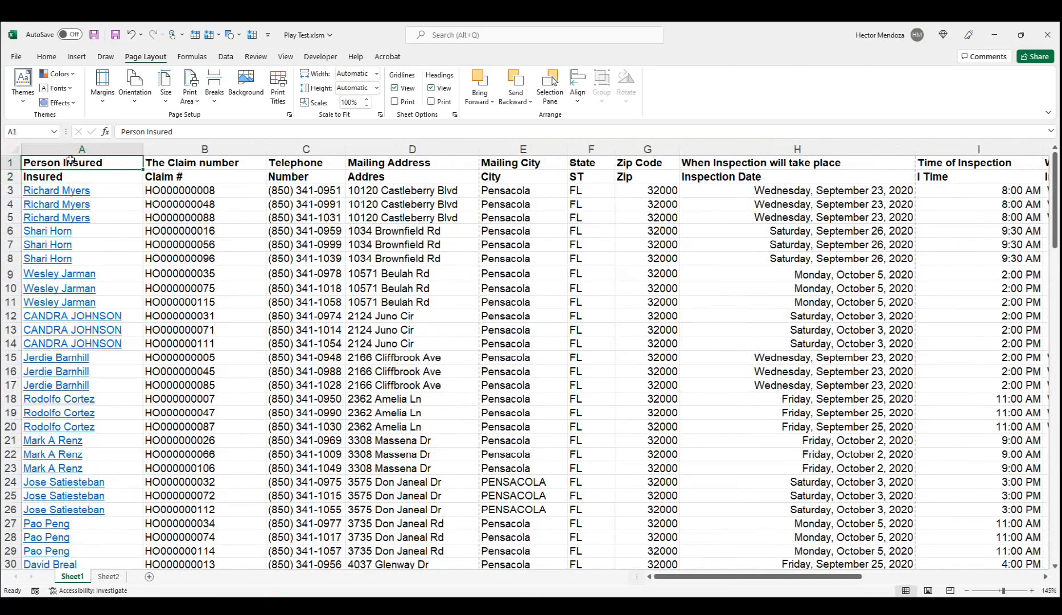
pyautogui.click(211, 163)
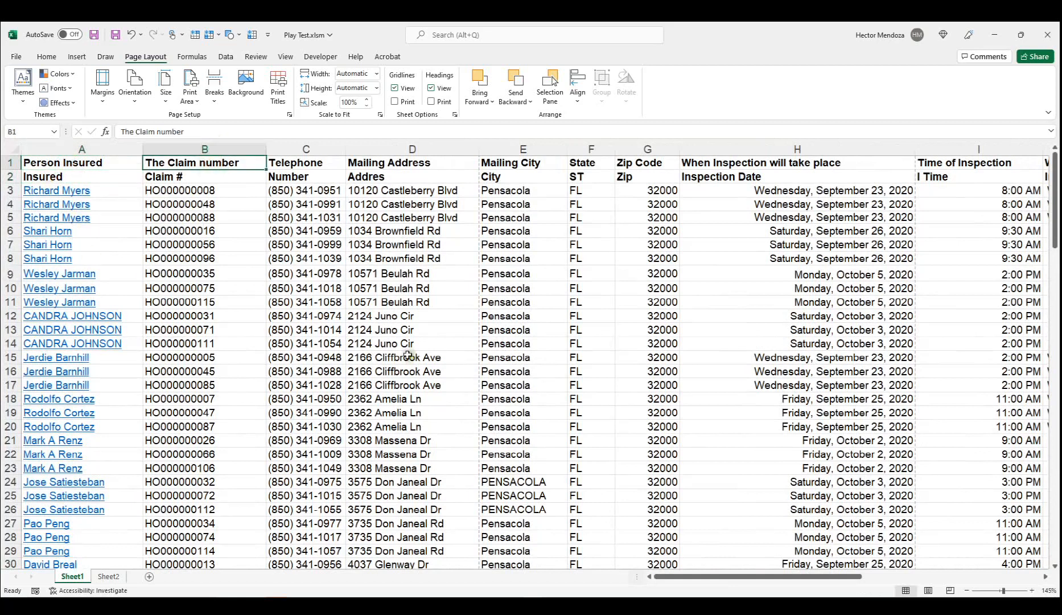
pyautogui.click(8, 343)
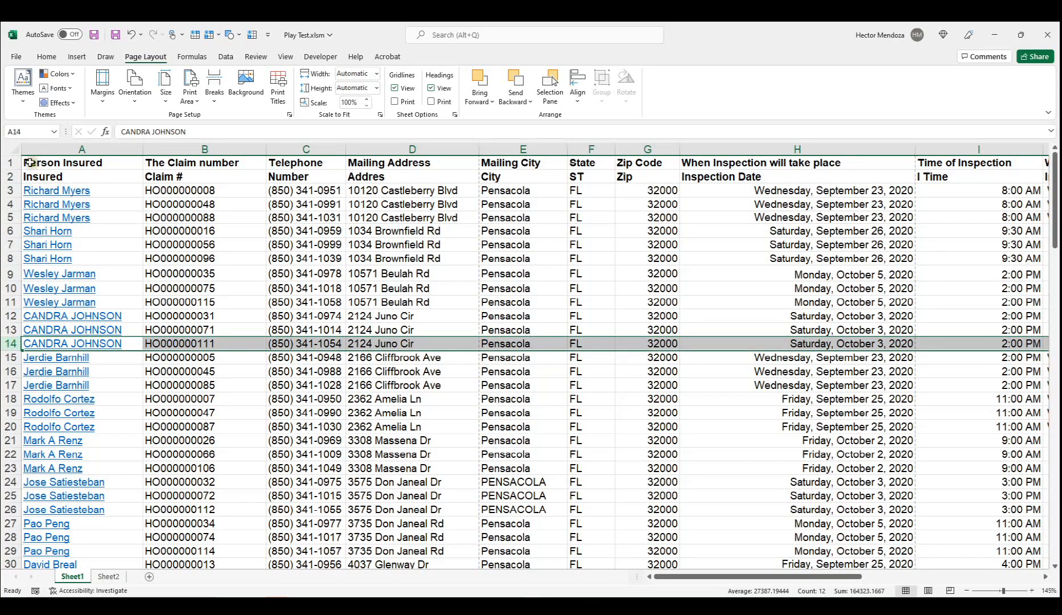
pyautogui.click(11, 161)
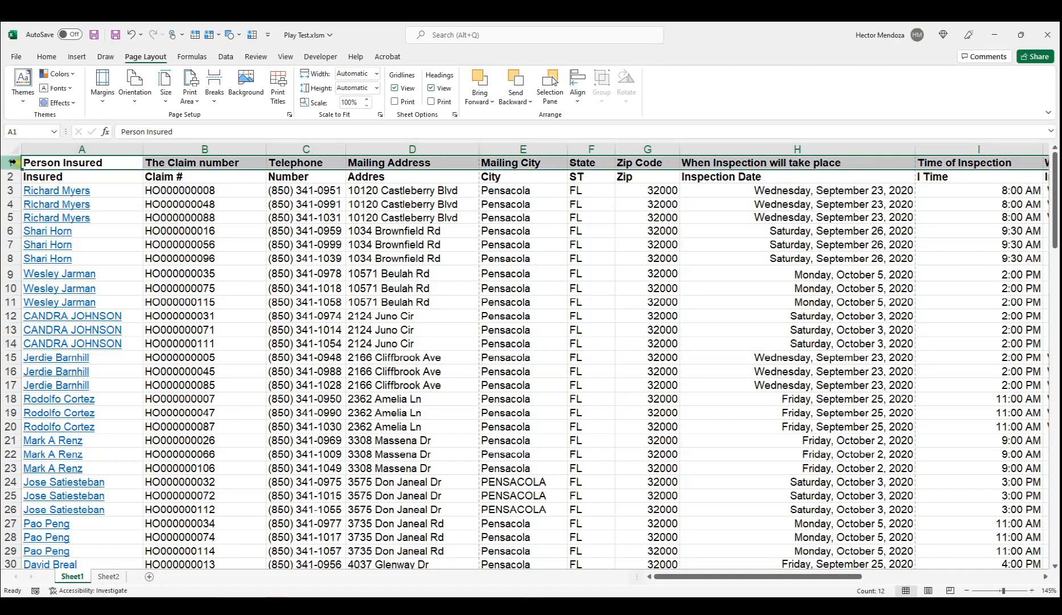
pyautogui.click(88, 149)
pyautogui.click(169, 149)
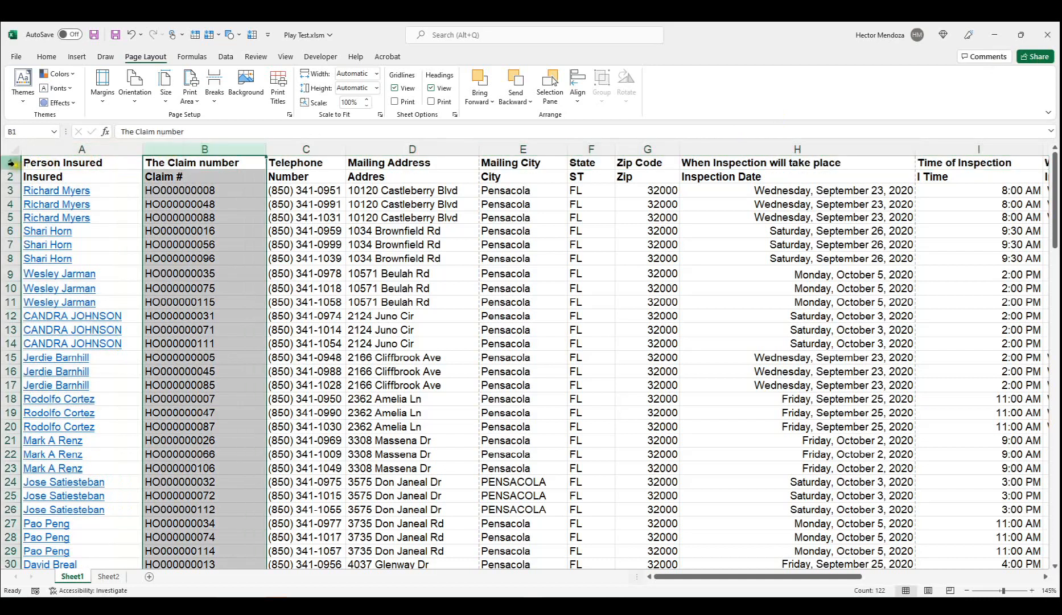
# Step: Freeze the top row of Sheet1
pyautogui.click(10, 162)
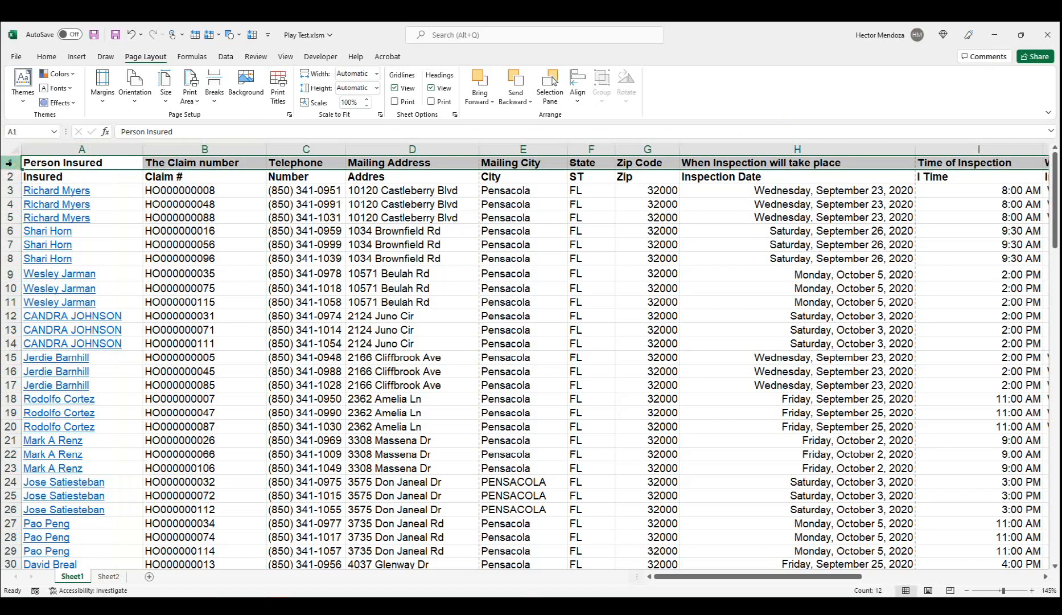
pyautogui.click(285, 57)
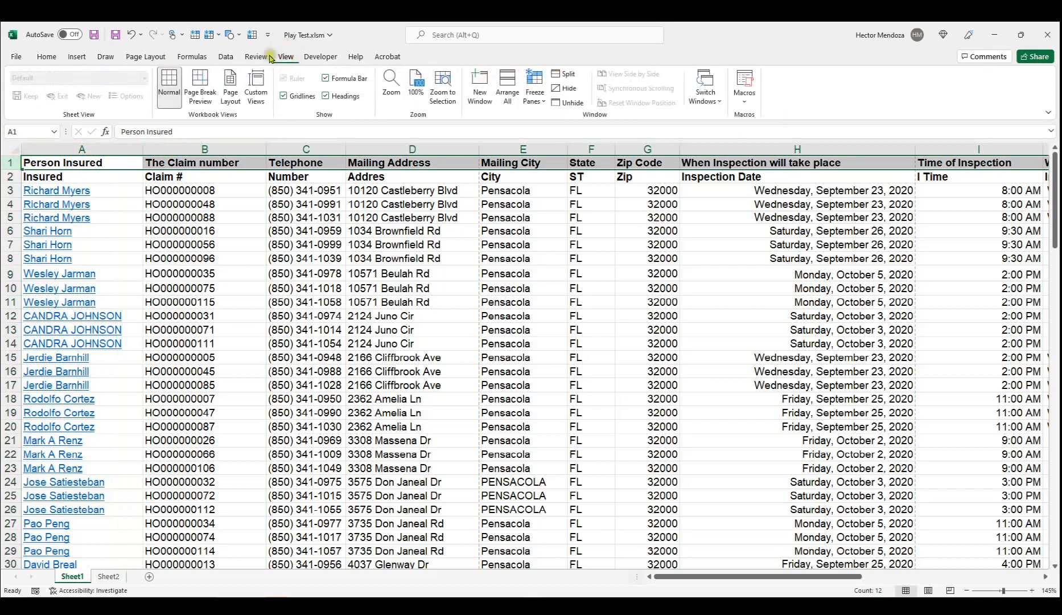
pyautogui.click(544, 103)
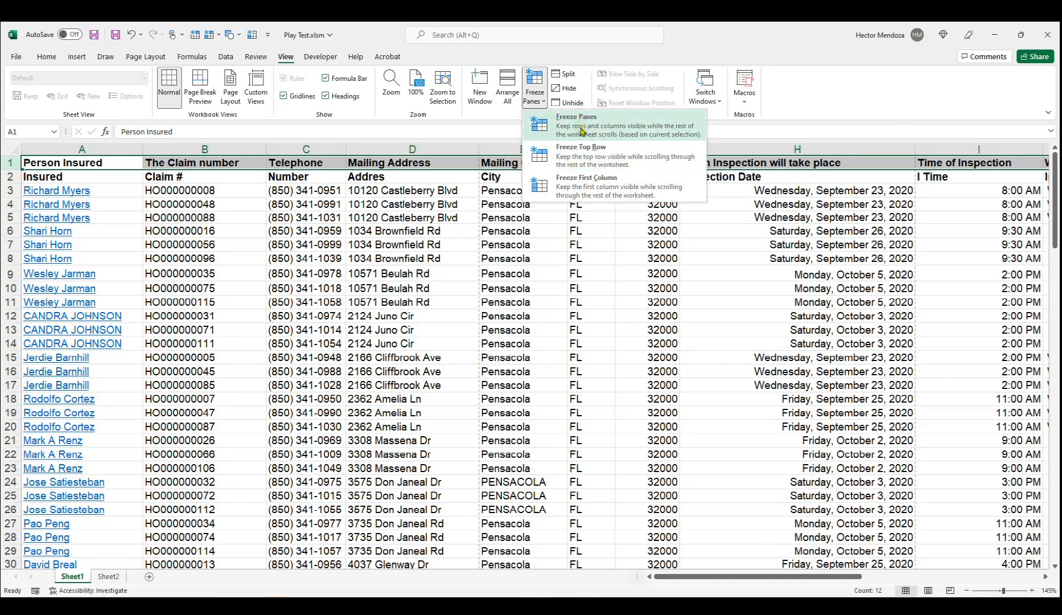
pyautogui.click(576, 156)
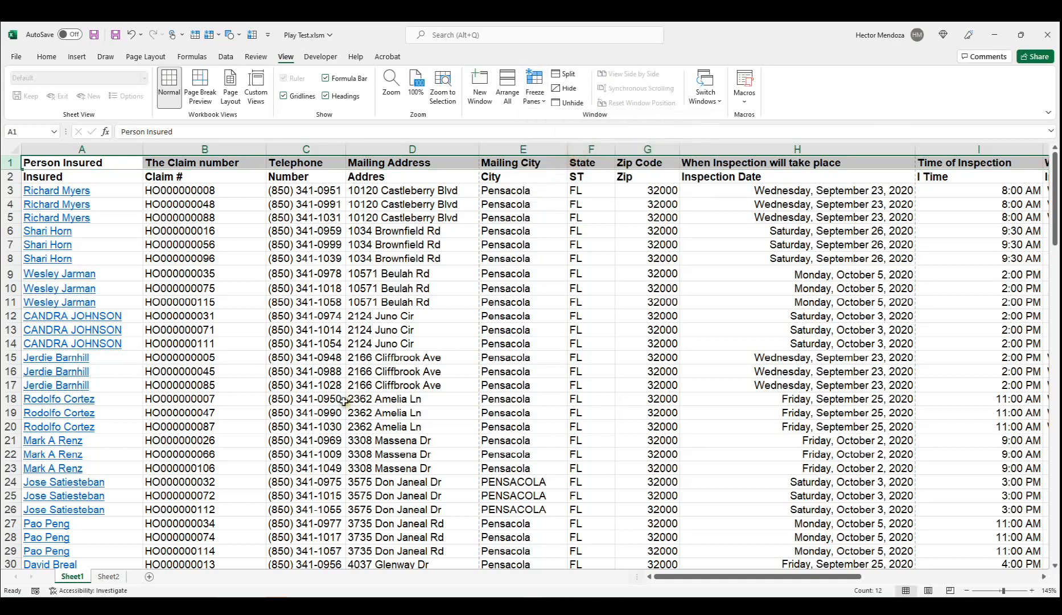
# Step: Check the frozen header row against the lower records and the columns out to the Xactanalysis update dates
pyautogui.scroll(-16, 343, 400)
pyautogui.scroll(16, 371, 383)
pyautogui.scroll(-7, 386, 315)
pyautogui.scroll(7, 376, 347)
pyautogui.moveTo(745, 577); pyautogui.dragTo(897, 573)
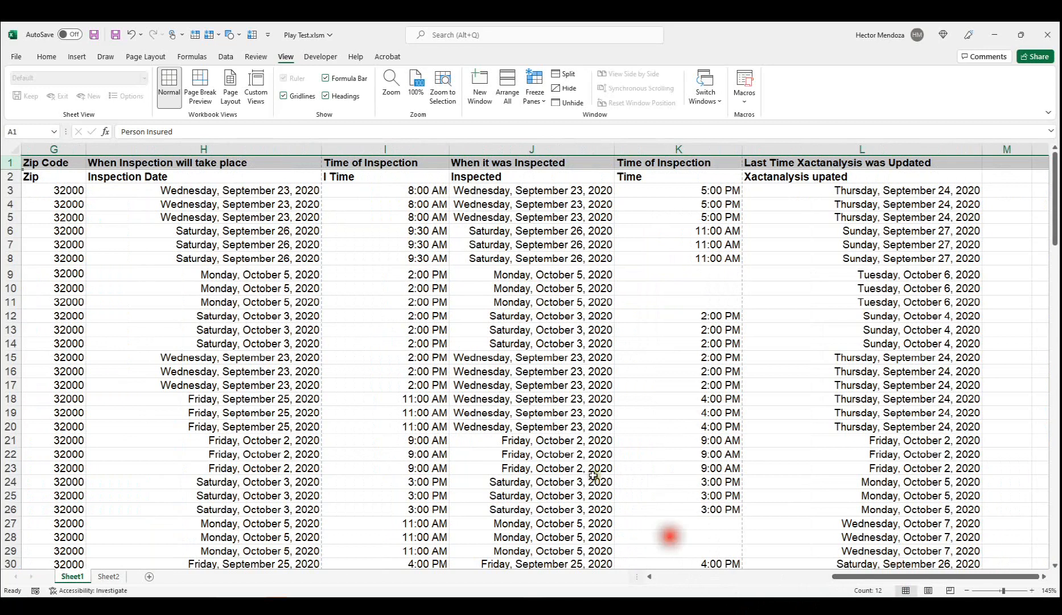
pyautogui.click(531, 481)
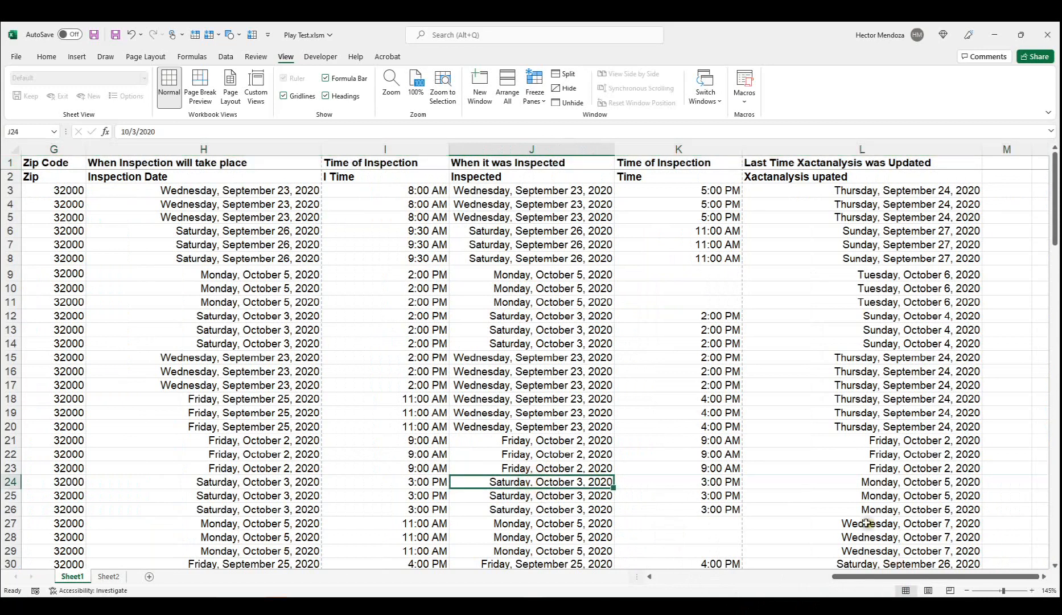
pyautogui.moveTo(871, 576); pyautogui.dragTo(766, 607)
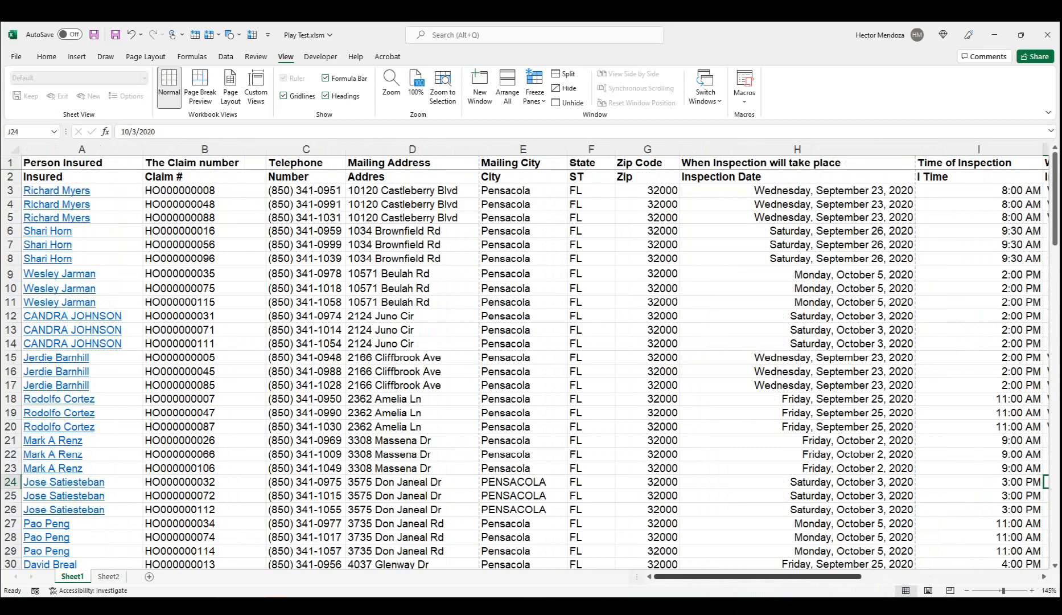
# Step: Freeze the first column, Person Insured, and check how it behaves across the rest of the sheet
pyautogui.click(53, 149)
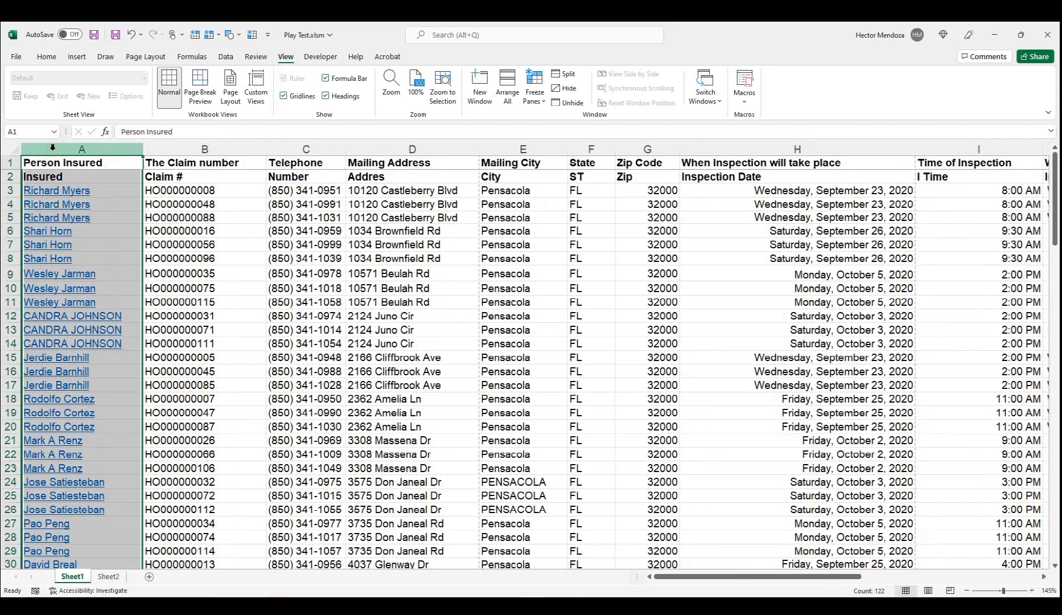
pyautogui.click(536, 93)
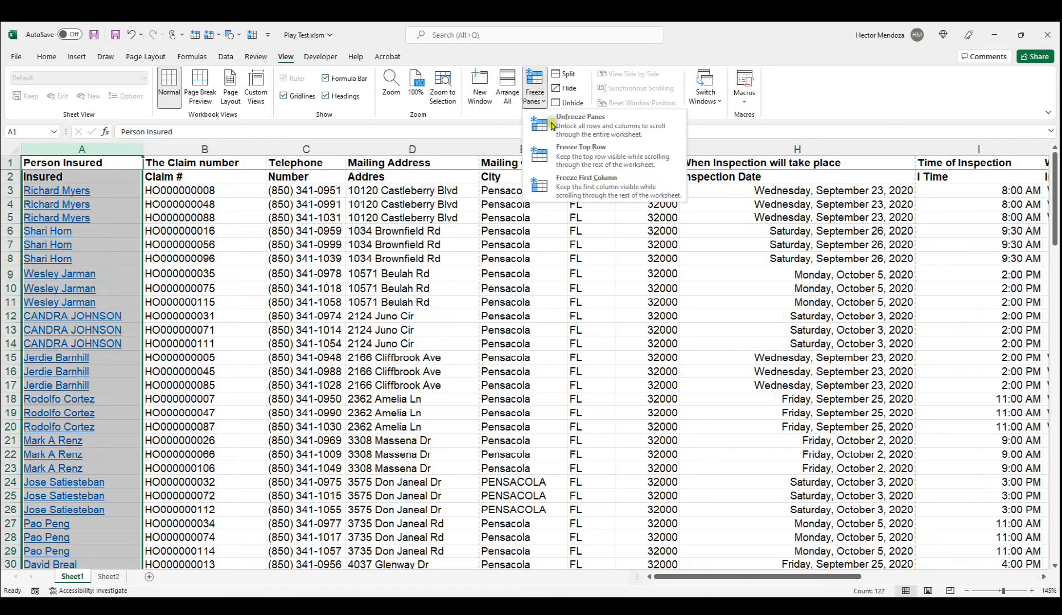
pyautogui.click(598, 187)
pyautogui.moveTo(731, 579)
pyautogui.mouseDown()
pyautogui.moveTo(830, 579)
pyautogui.moveTo(706, 579)
pyautogui.moveTo(723, 579)
pyautogui.mouseUp()
pyautogui.scroll(-5, 607, 297)
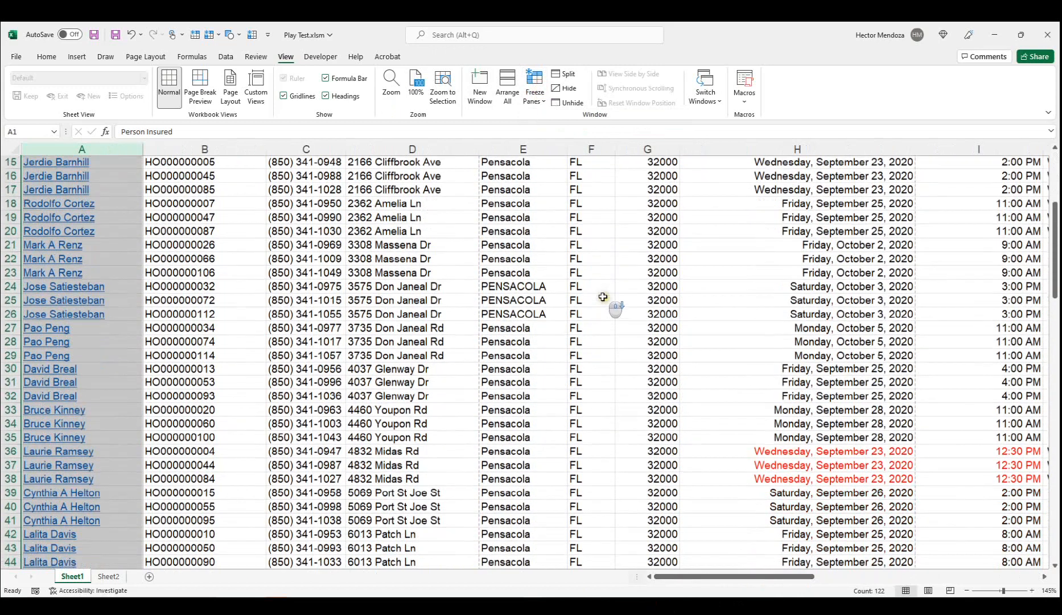
pyautogui.scroll(5, 607, 297)
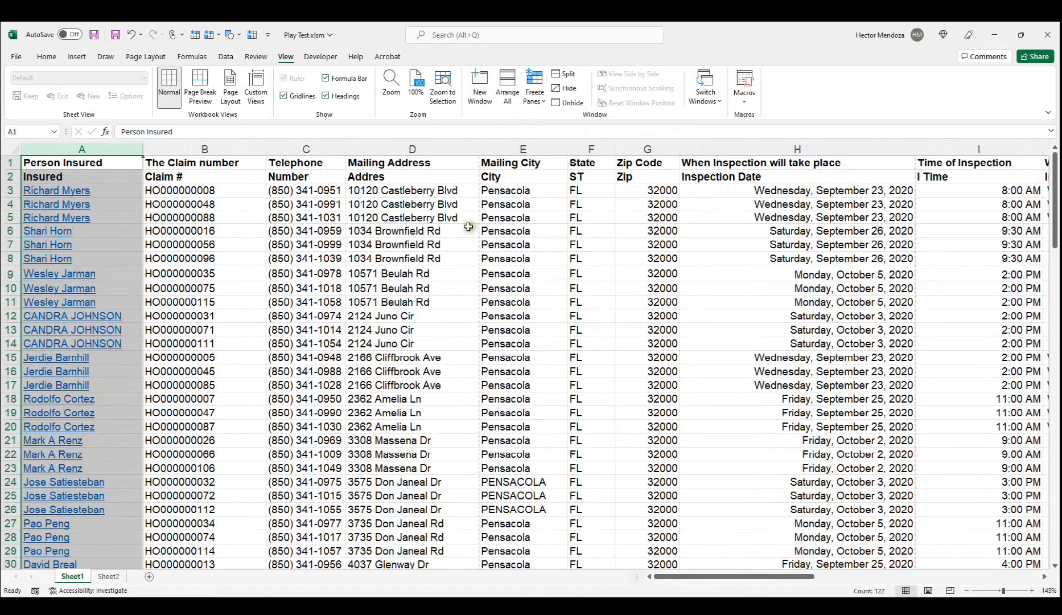
pyautogui.scroll(-7, 569, 340)
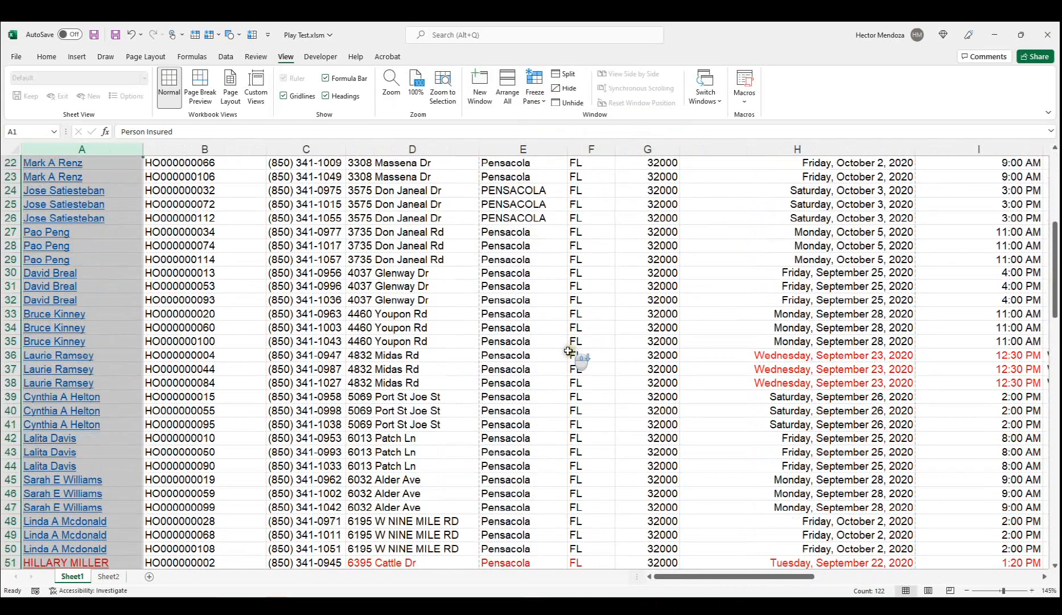
pyautogui.scroll(7, 568, 350)
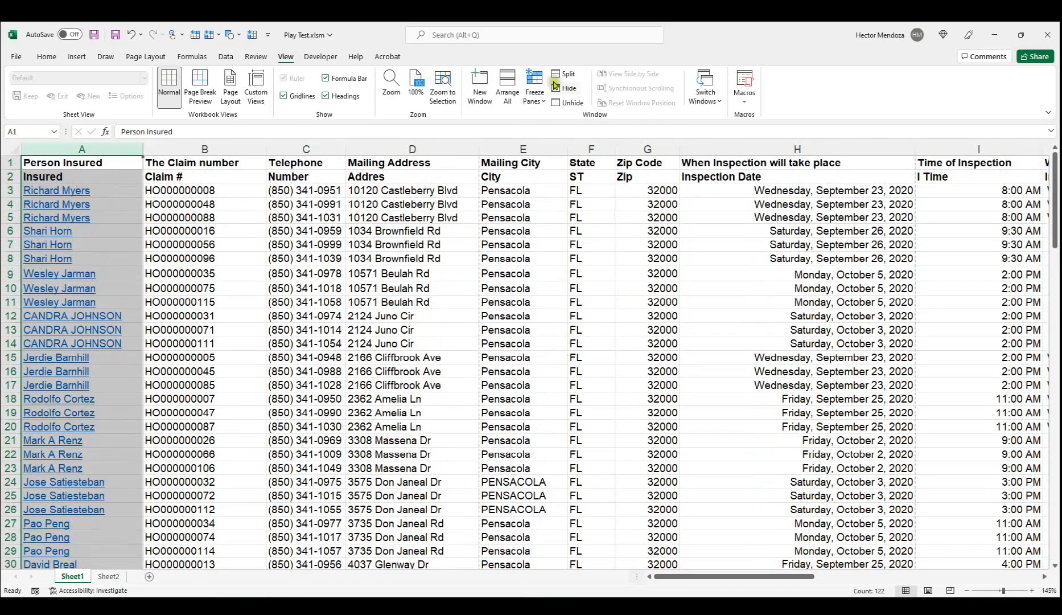
# Step: Unfreeze all rows and columns of the worksheet
pyautogui.click(535, 98)
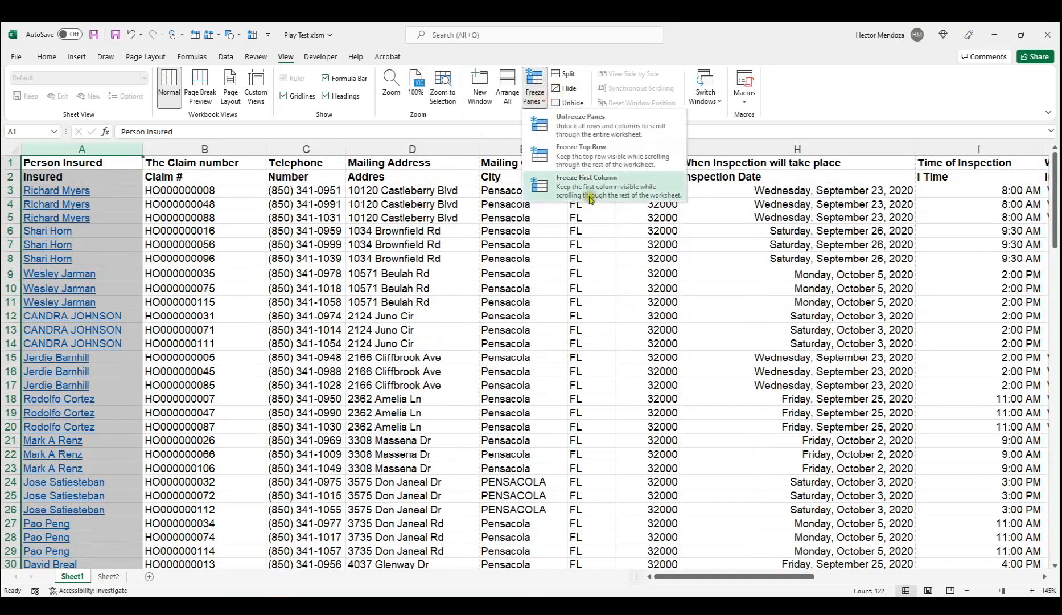
pyautogui.click(592, 126)
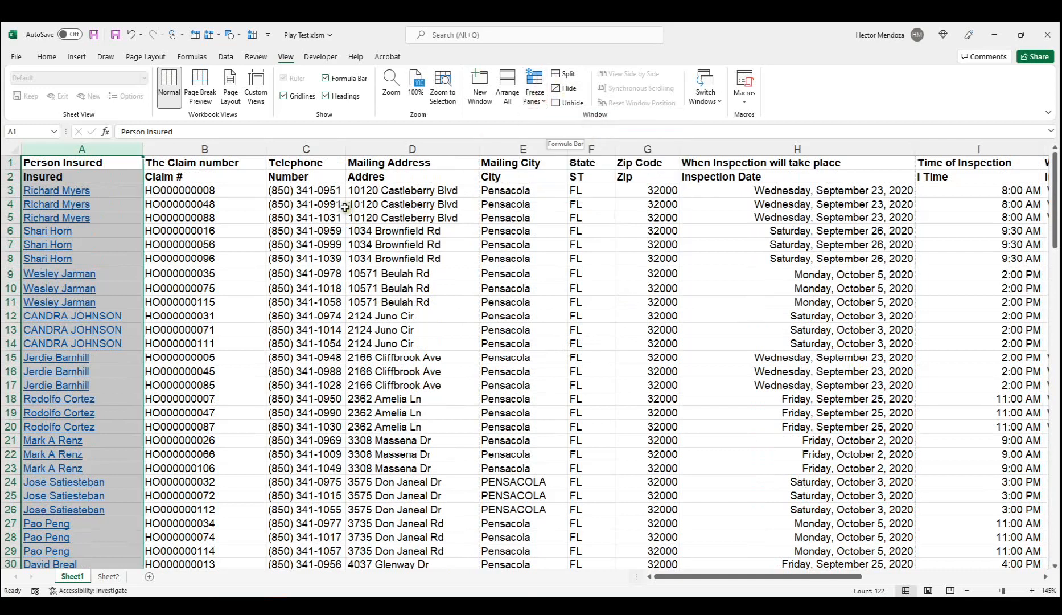
pyautogui.click(165, 174)
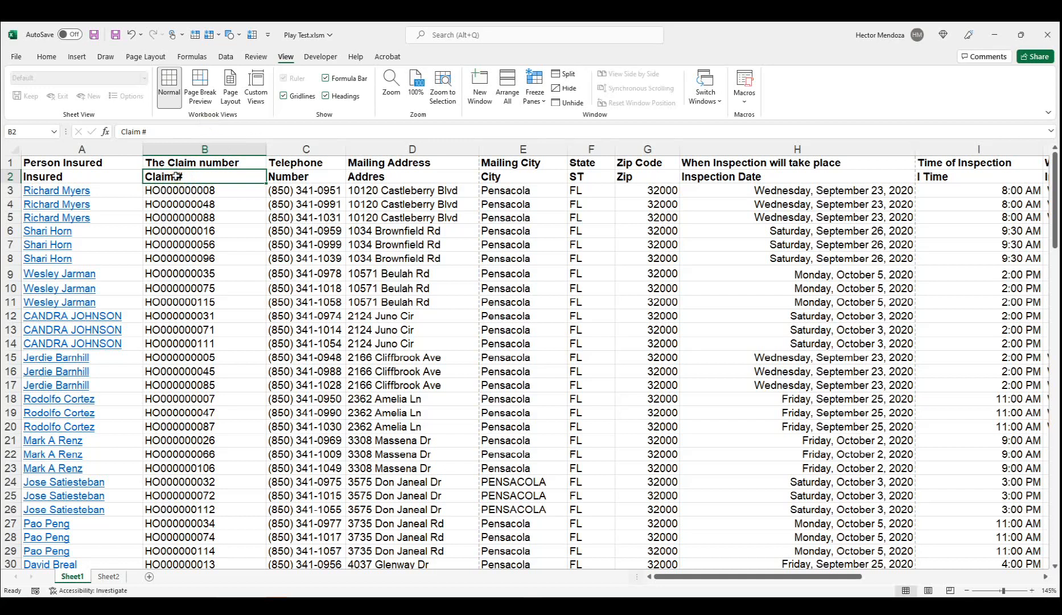
# Step: Freeze the panes at cell D16 so the rows above it and the columns before it stay in view
pyautogui.click(382, 368)
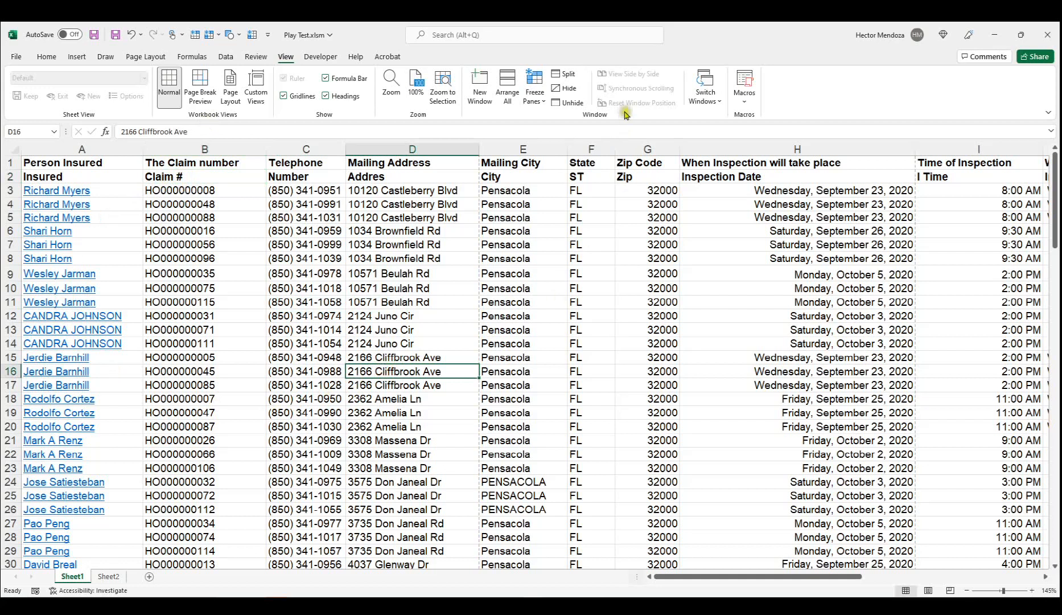
pyautogui.click(540, 100)
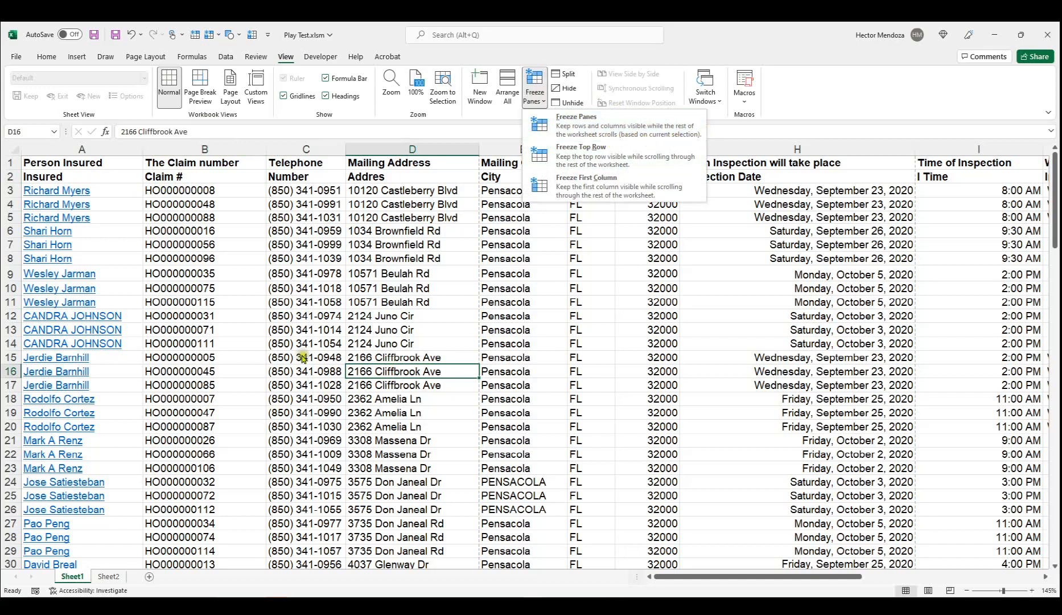
pyautogui.click(397, 372)
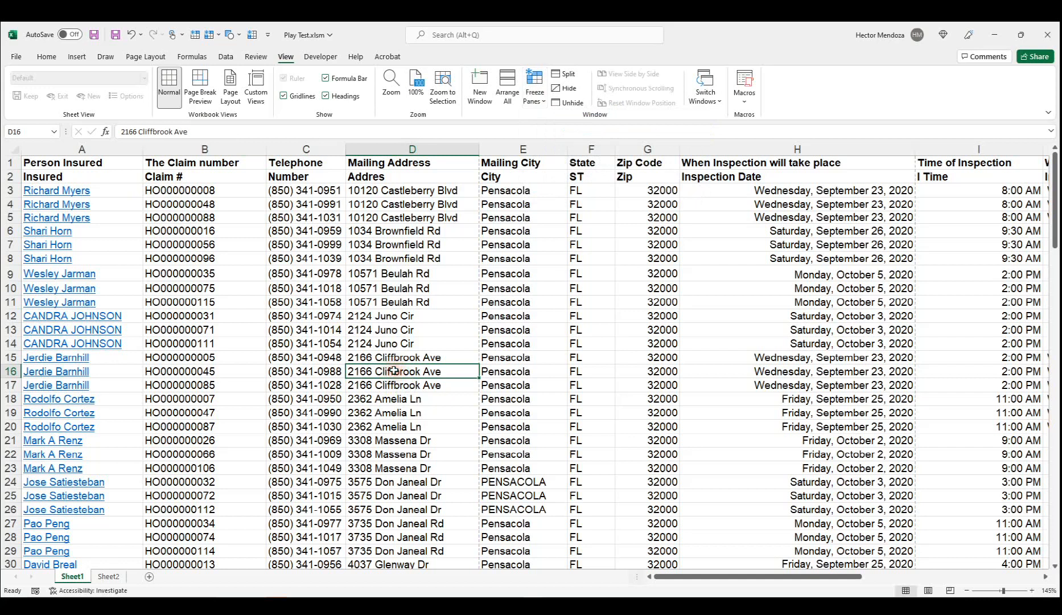
pyautogui.click(534, 85)
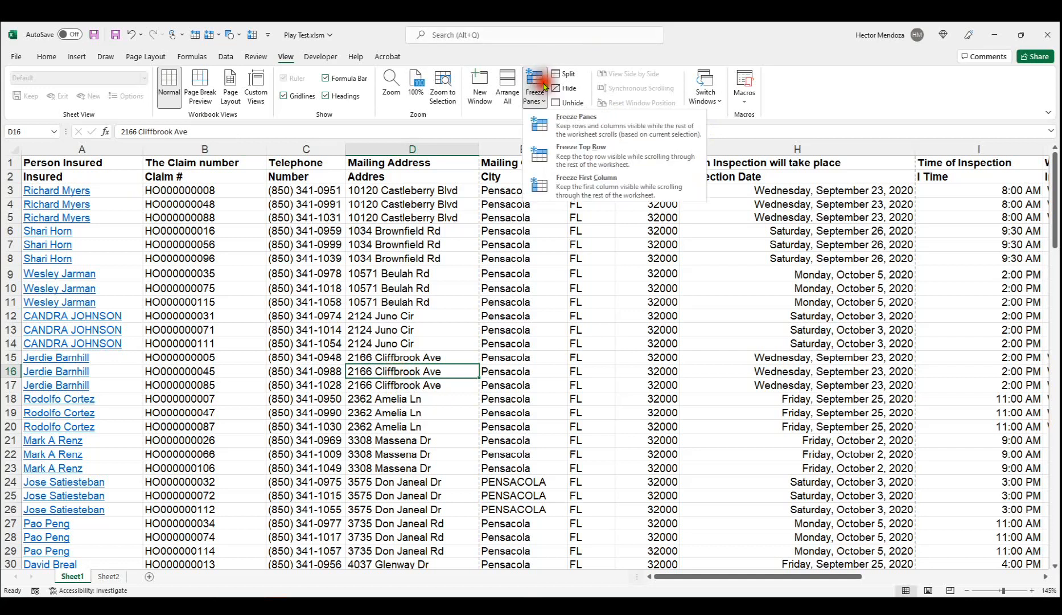
pyautogui.click(580, 124)
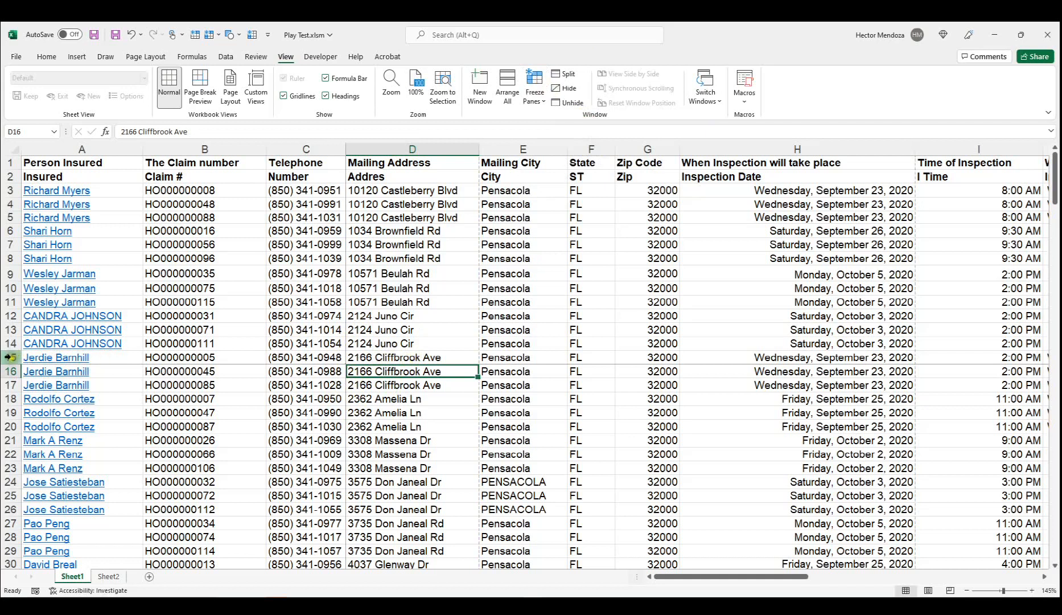
# Step: Fill rows 1 to 15 with the standard orange color to mark the frozen rows
pyautogui.moveTo(9, 358); pyautogui.dragTo(41, 156)
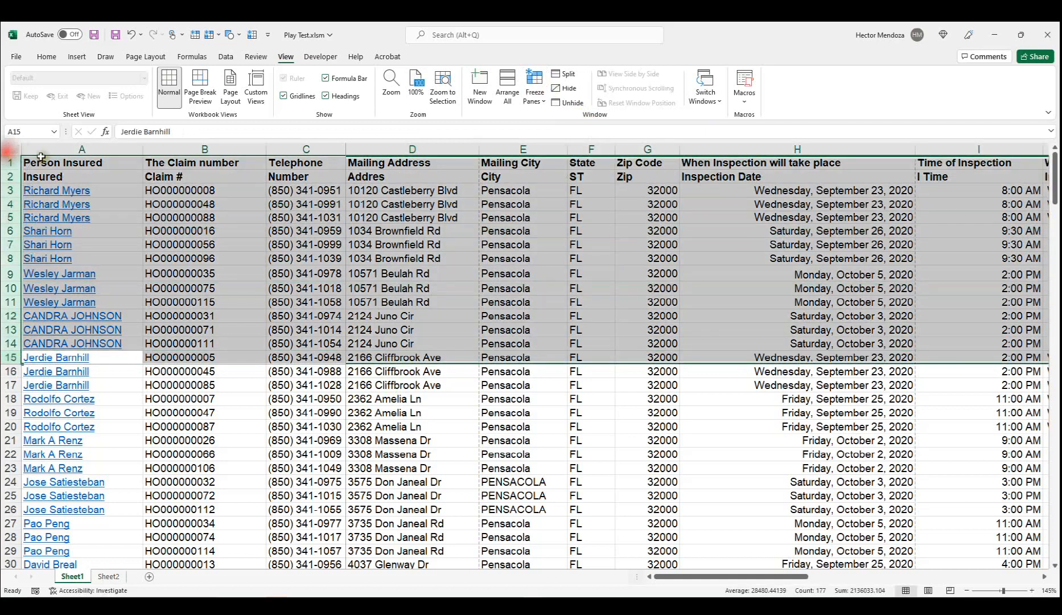
pyautogui.click(46, 56)
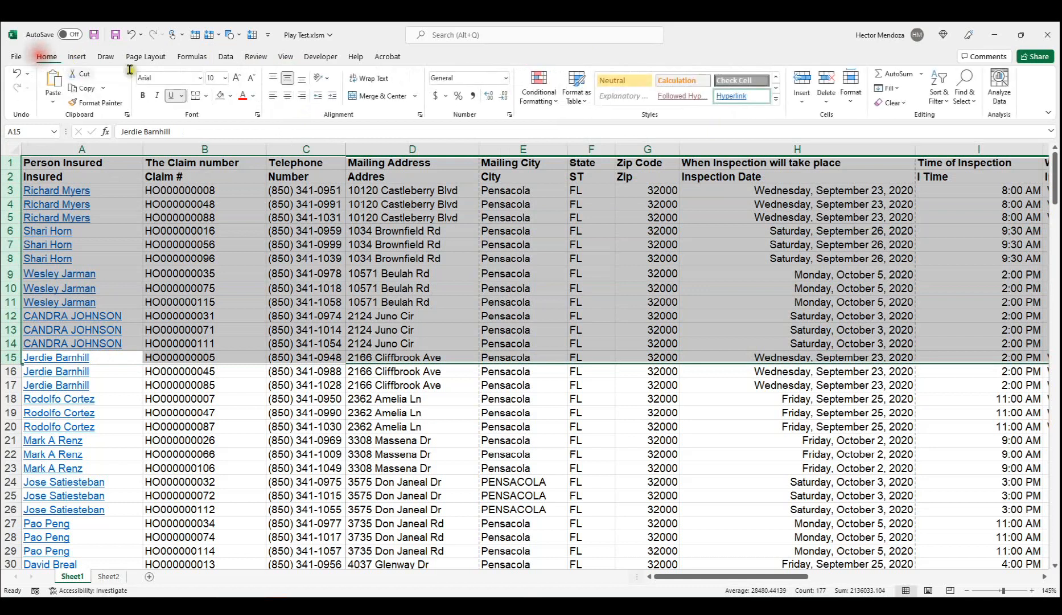
pyautogui.click(230, 96)
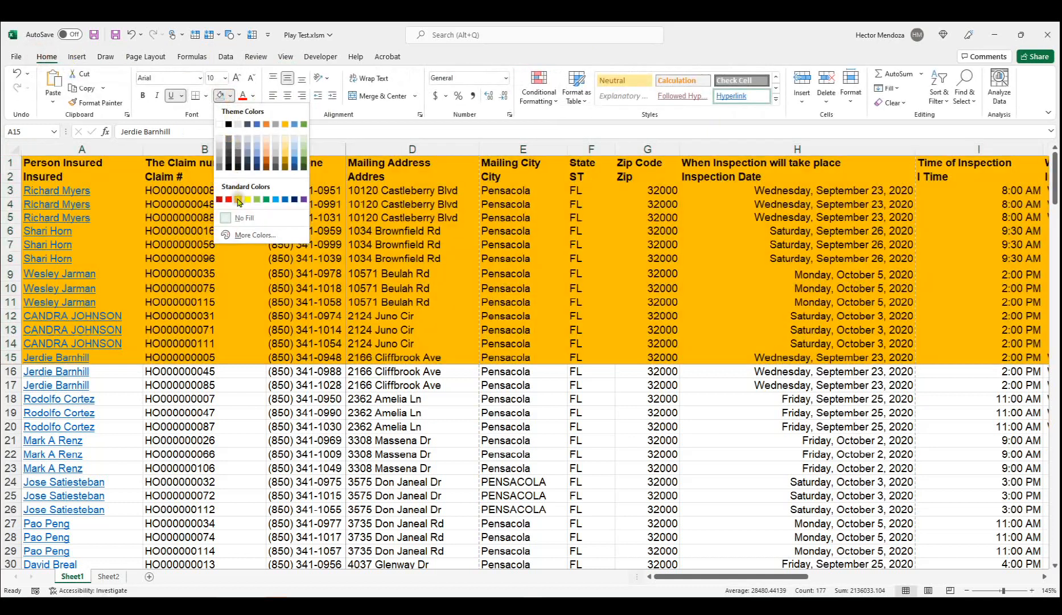
pyautogui.click(238, 200)
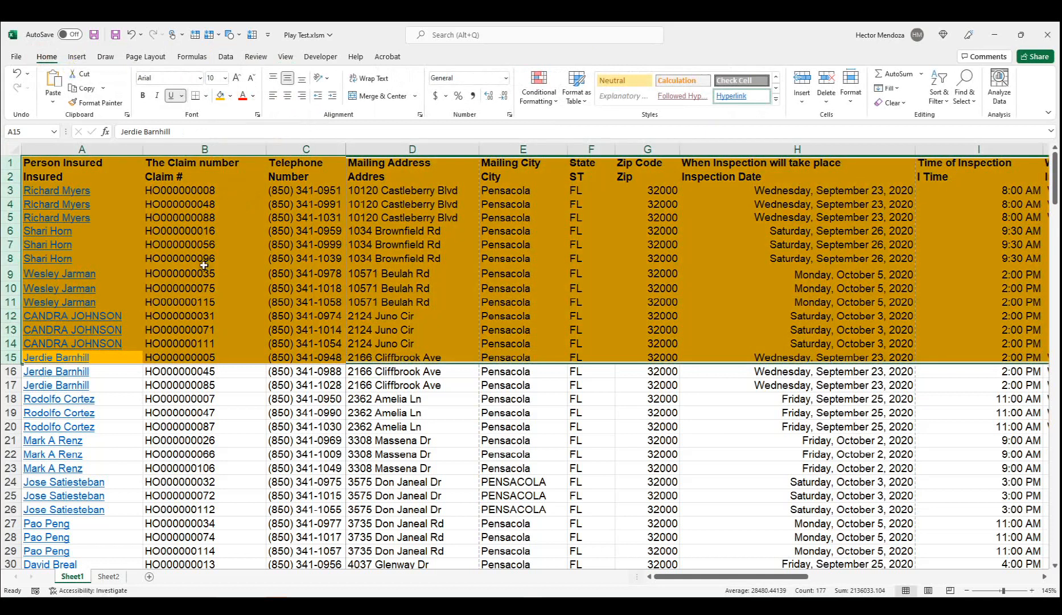
pyautogui.click(564, 449)
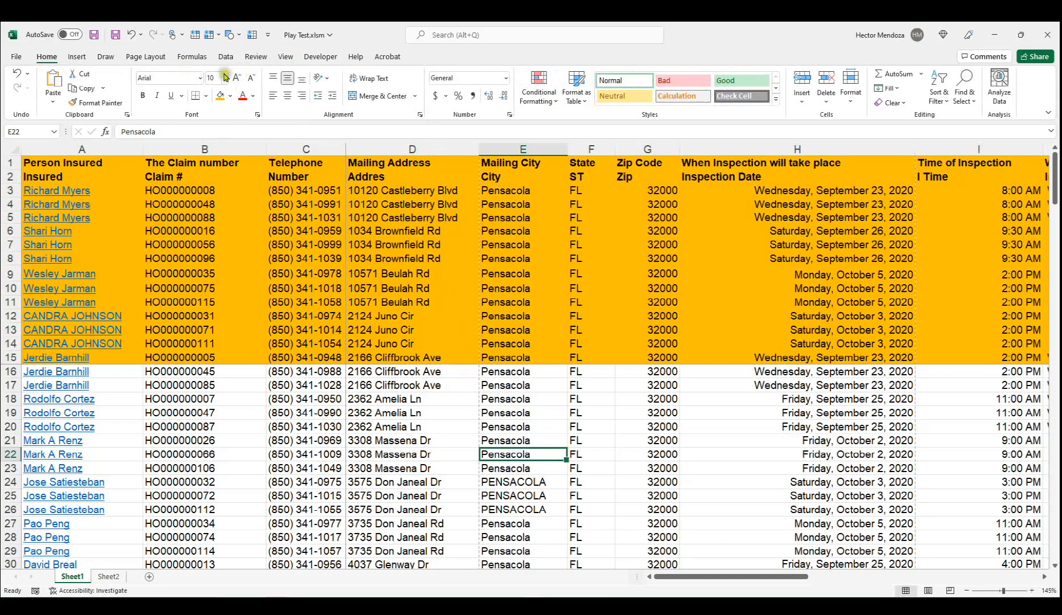
pyautogui.click(283, 59)
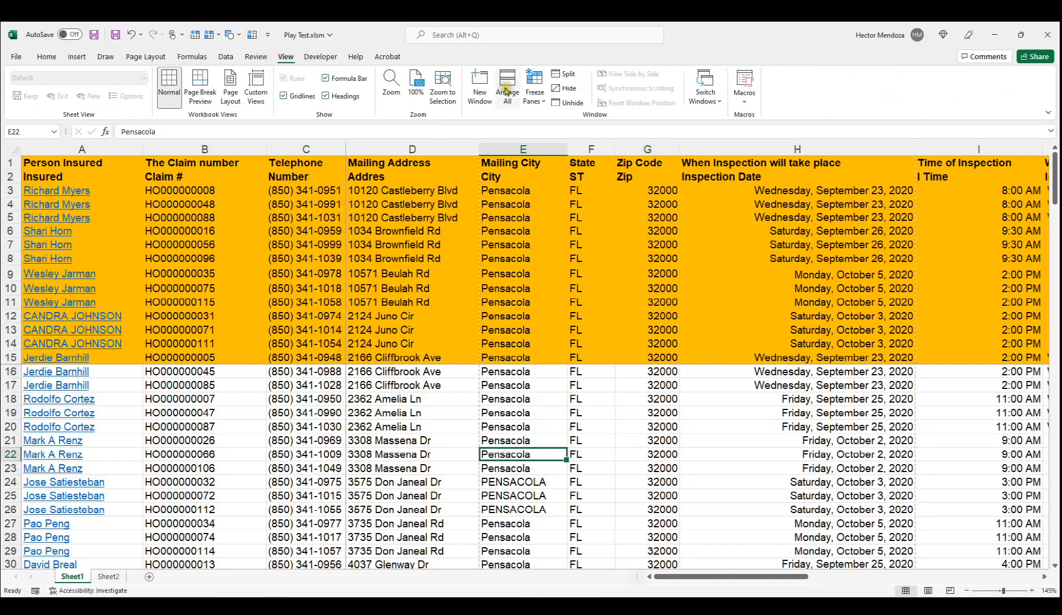
pyautogui.click(536, 90)
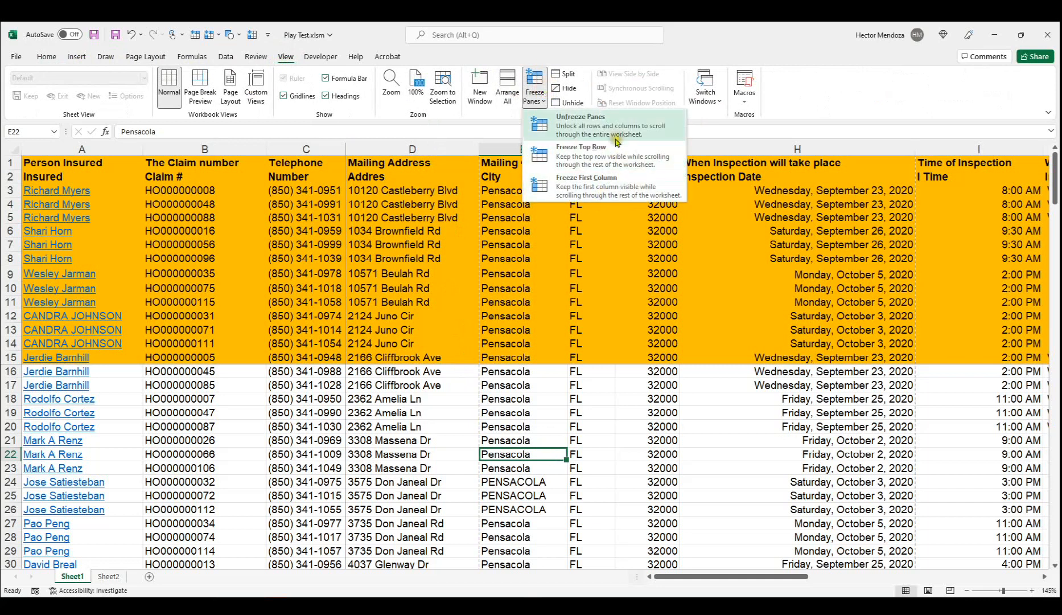
pyautogui.click(383, 440)
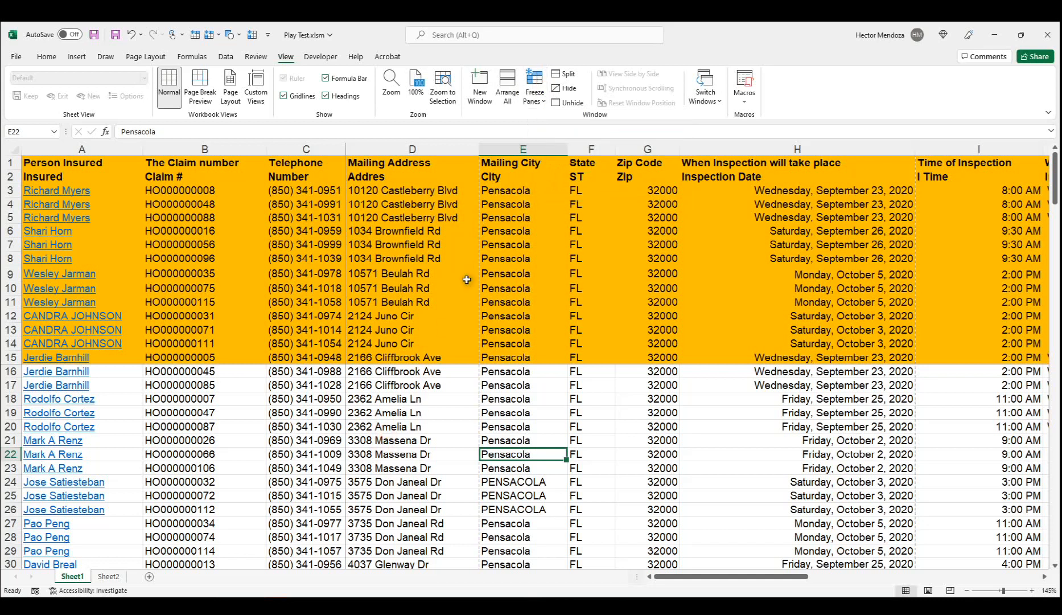
# Step: Check how the orange frozen rows behave against the lower records and across the columns
pyautogui.scroll(-5, 659, 382)
pyautogui.scroll(4, 659, 382)
pyautogui.scroll(-7, 660, 385)
pyautogui.scroll(3, 659, 387)
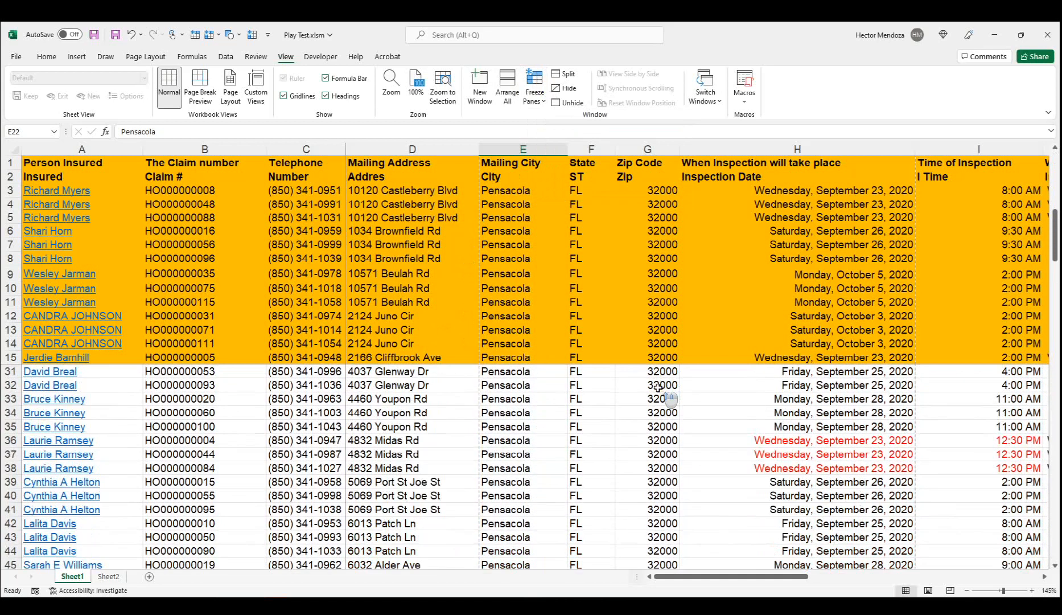
pyautogui.scroll(5, 659, 387)
pyautogui.moveTo(710, 579); pyautogui.dragTo(660, 592)
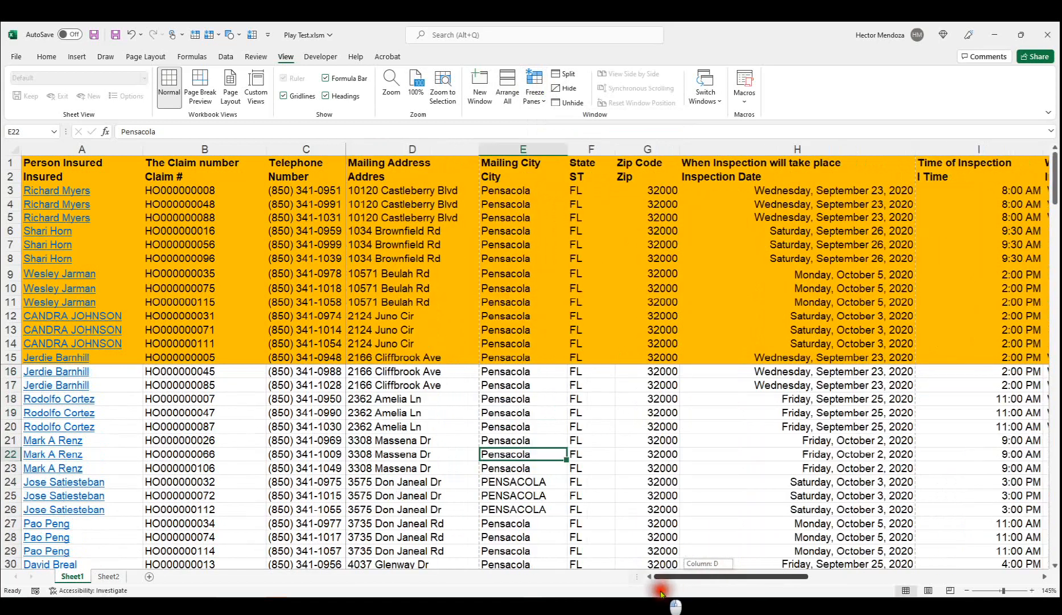
# Step: Fill columns A to C with the same orange color to mark the frozen columns
pyautogui.click(364, 371)
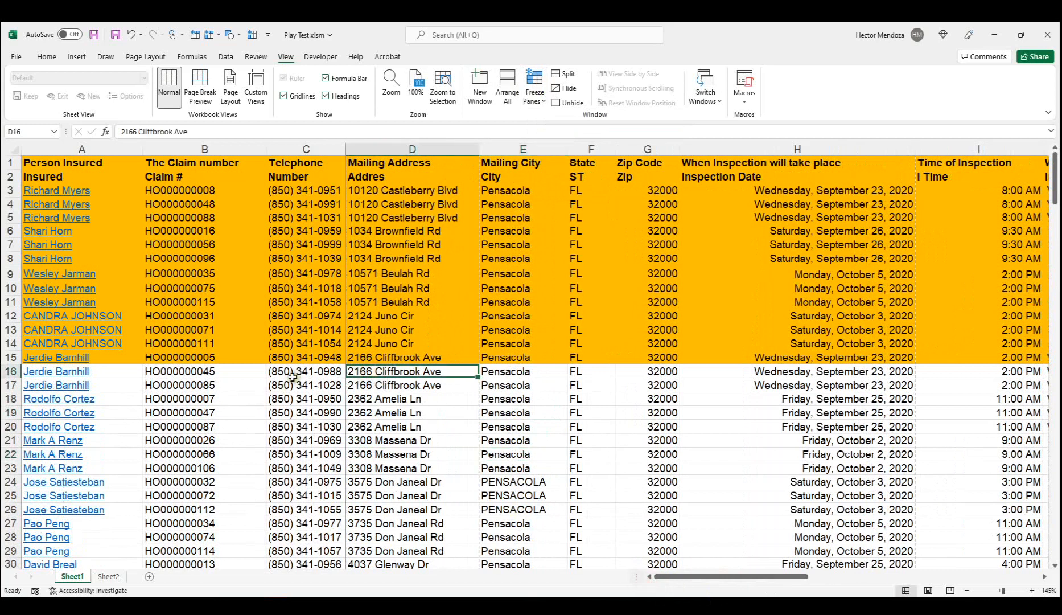
pyautogui.moveTo(308, 145); pyautogui.dragTo(49, 181)
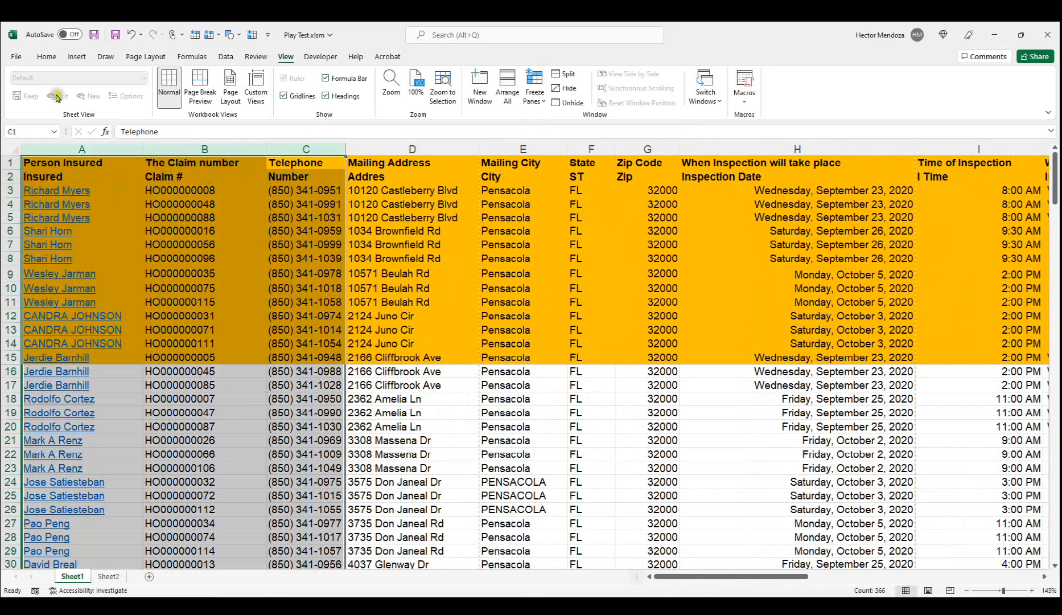
pyautogui.click(46, 56)
pyautogui.click(221, 95)
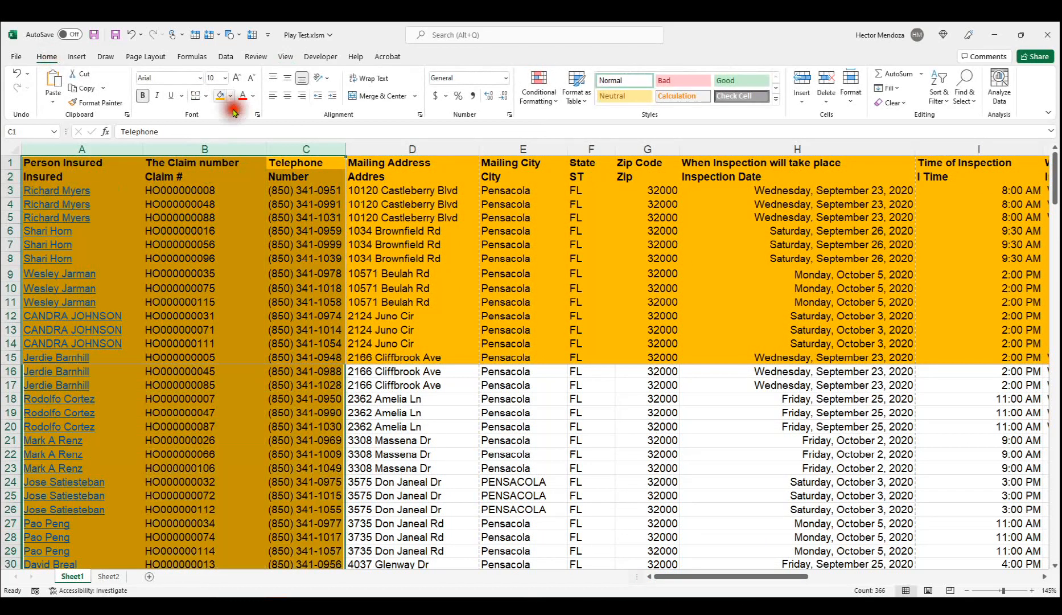
pyautogui.click(383, 372)
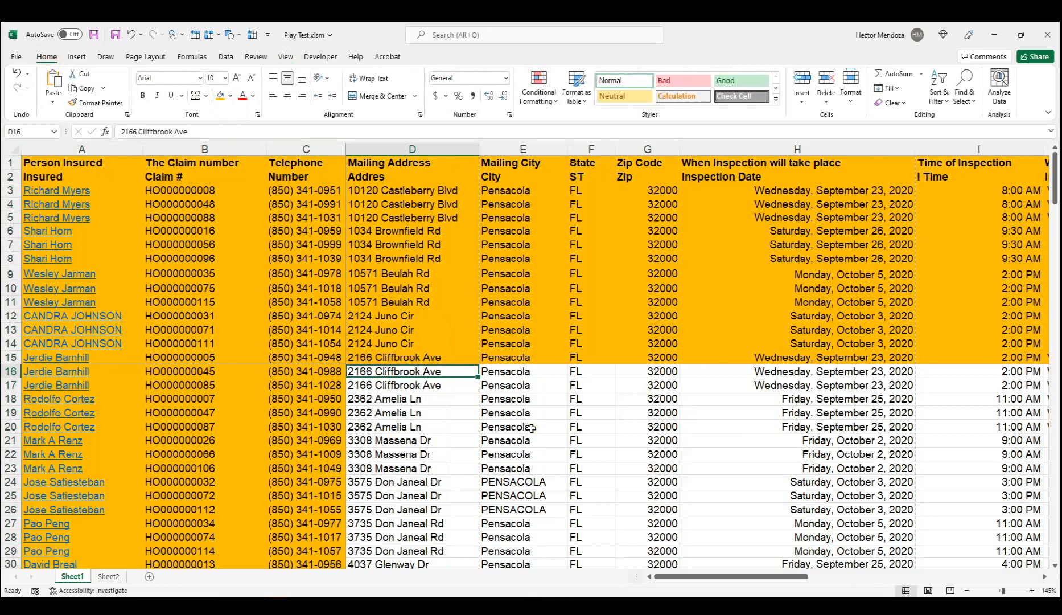
# Step: Examine how the orange frozen rows and columns behave around cell D16 in both directions of the sheet
pyautogui.scroll(-2, 531, 428)
pyautogui.scroll(2, 531, 428)
pyautogui.scroll(-1, 531, 429)
pyautogui.scroll(1, 531, 428)
pyautogui.scroll(-13, 545, 480)
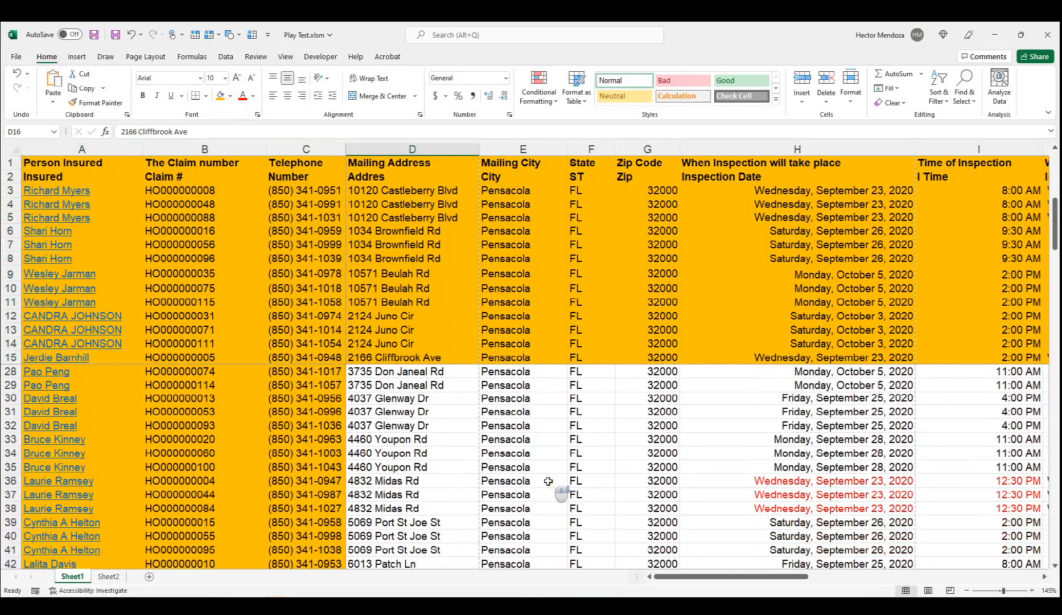
pyautogui.scroll(13, 547, 480)
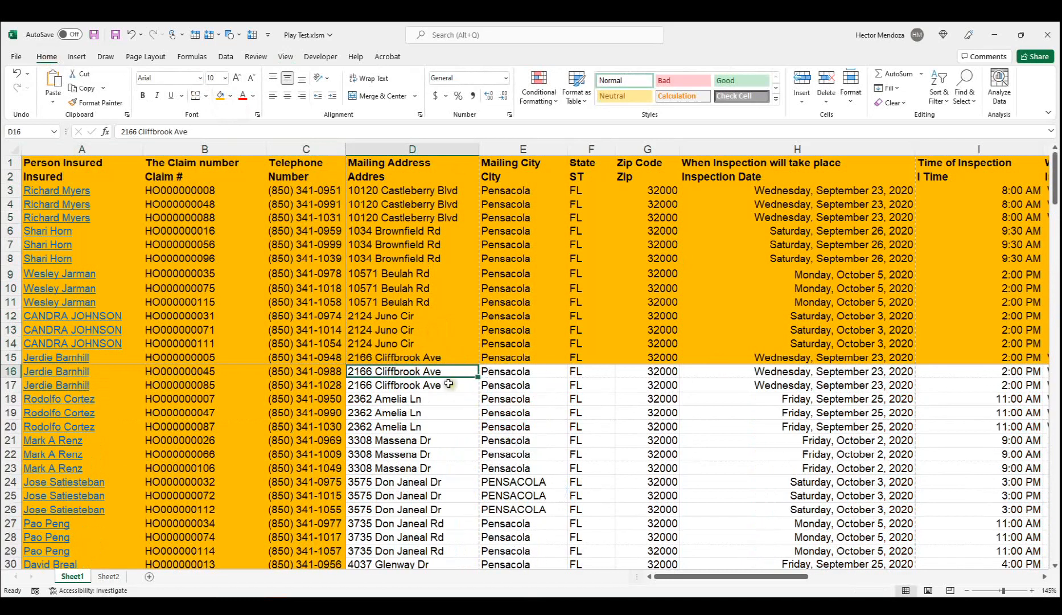
pyautogui.moveTo(729, 577); pyautogui.dragTo(671, 577)
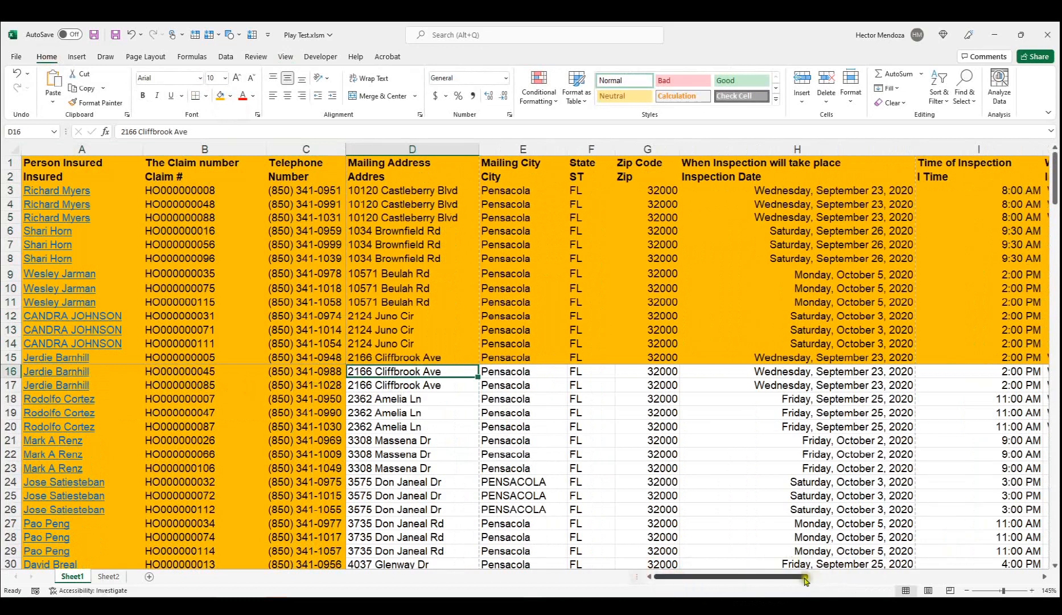
pyautogui.moveTo(746, 577)
pyautogui.mouseDown()
pyautogui.moveTo(858, 577)
pyautogui.moveTo(748, 569)
pyautogui.mouseUp()
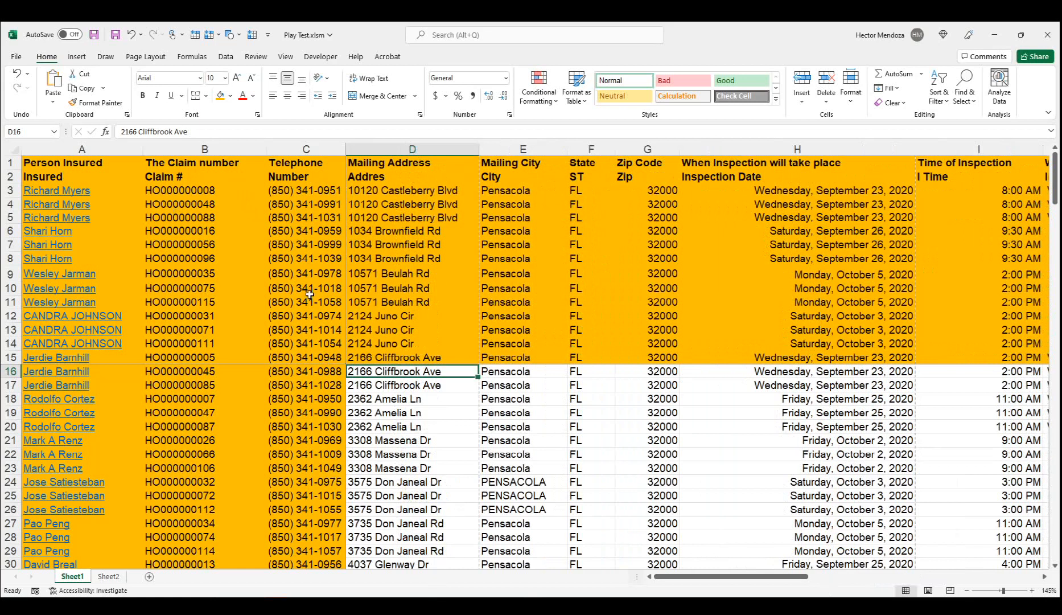
# Step: Undo the orange fills on rows 1 to 15 and columns A to C
pyautogui.hotkey('ctrl', 'z')
pyautogui.hotkey('ctrl', 'z')
pyautogui.scroll(-1, 310, 294)
pyautogui.hotkey('ctrl', 'z')
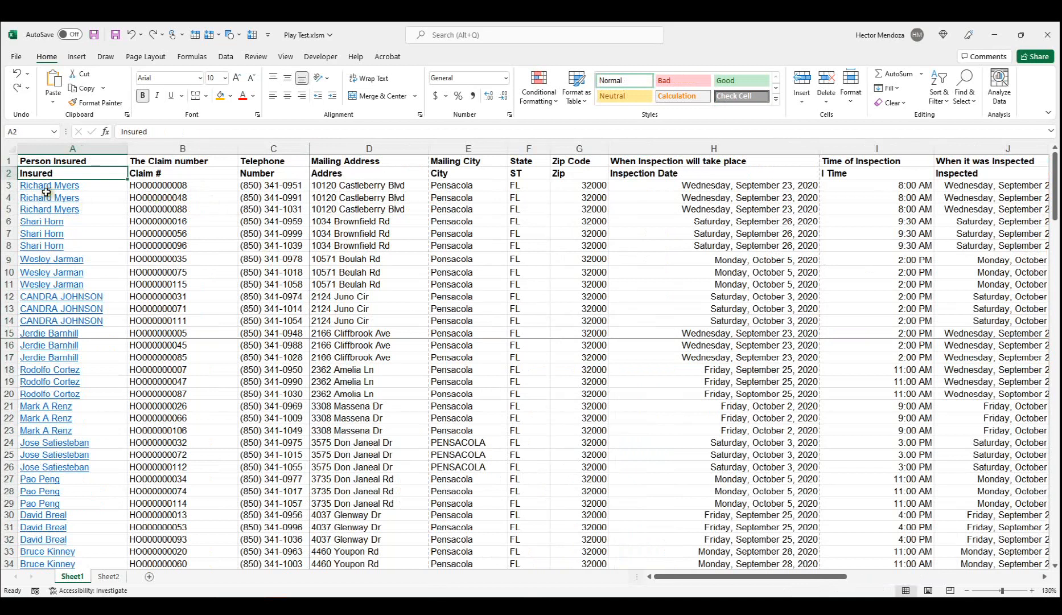
# Step: Unfreeze the current panes and freeze them again at cell B2 to lock the top row and the Person Insured column
pyautogui.click(150, 174)
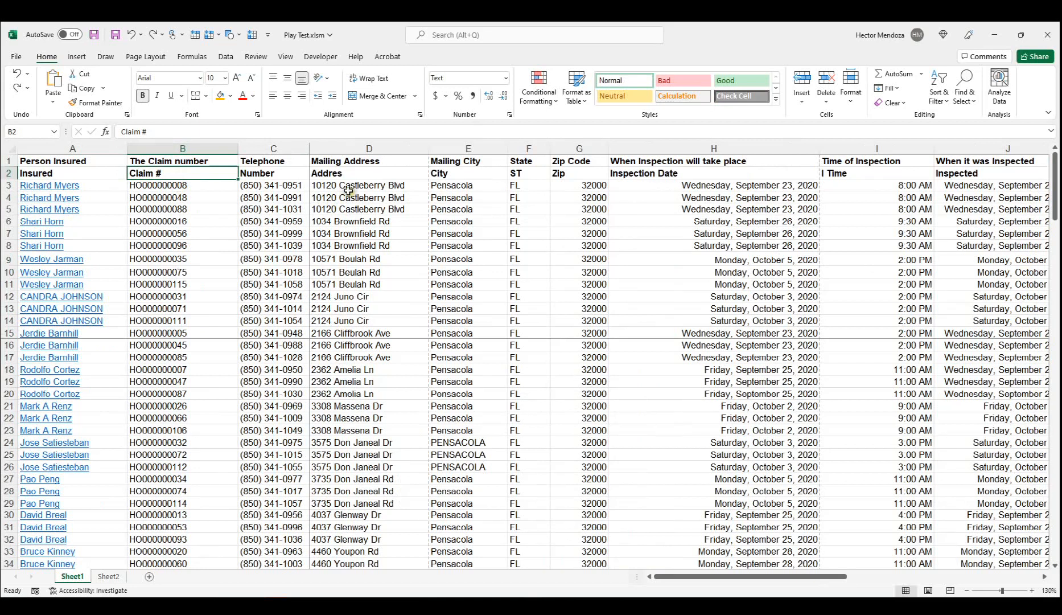
pyautogui.click(286, 56)
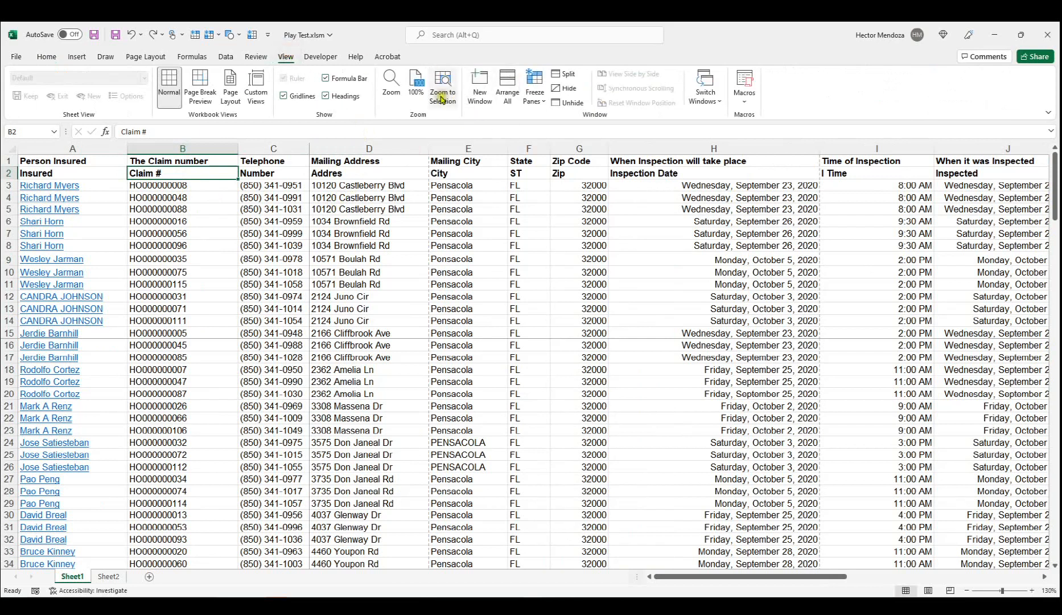
pyautogui.click(534, 91)
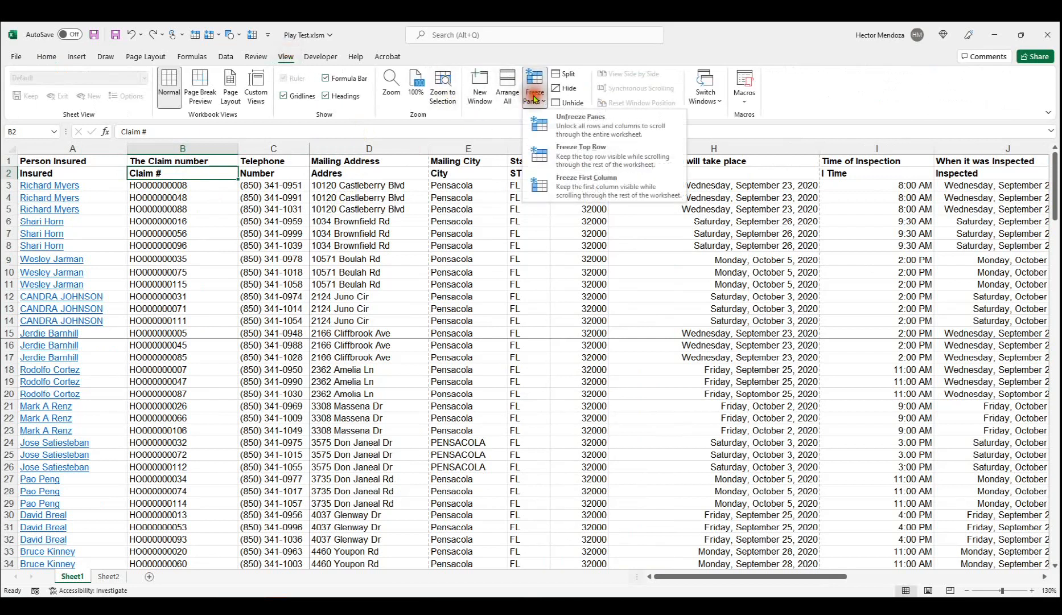
pyautogui.click(586, 124)
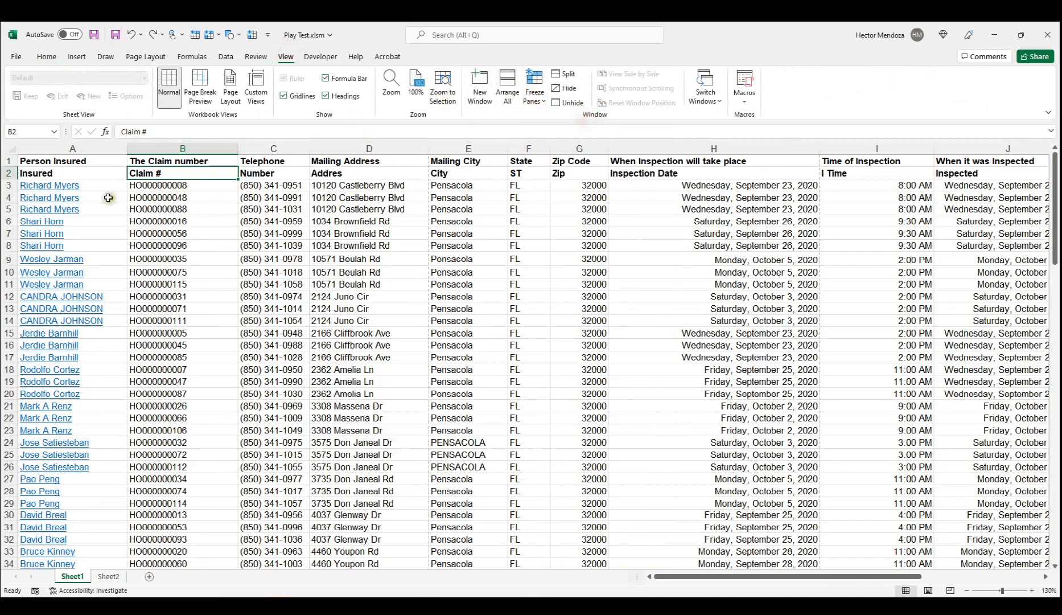
pyautogui.click(184, 174)
pyautogui.click(535, 91)
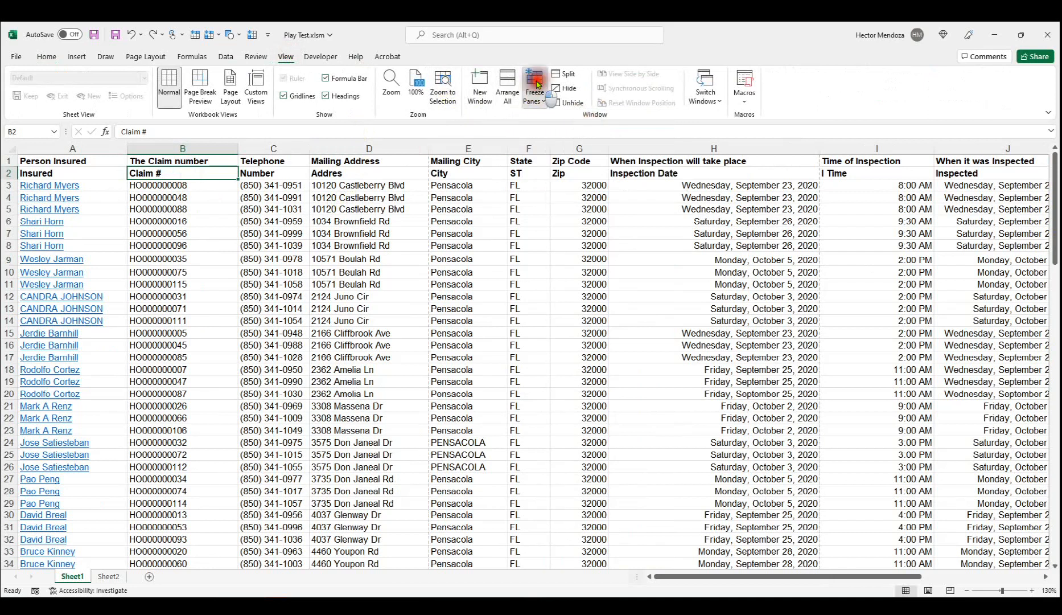
pyautogui.click(583, 125)
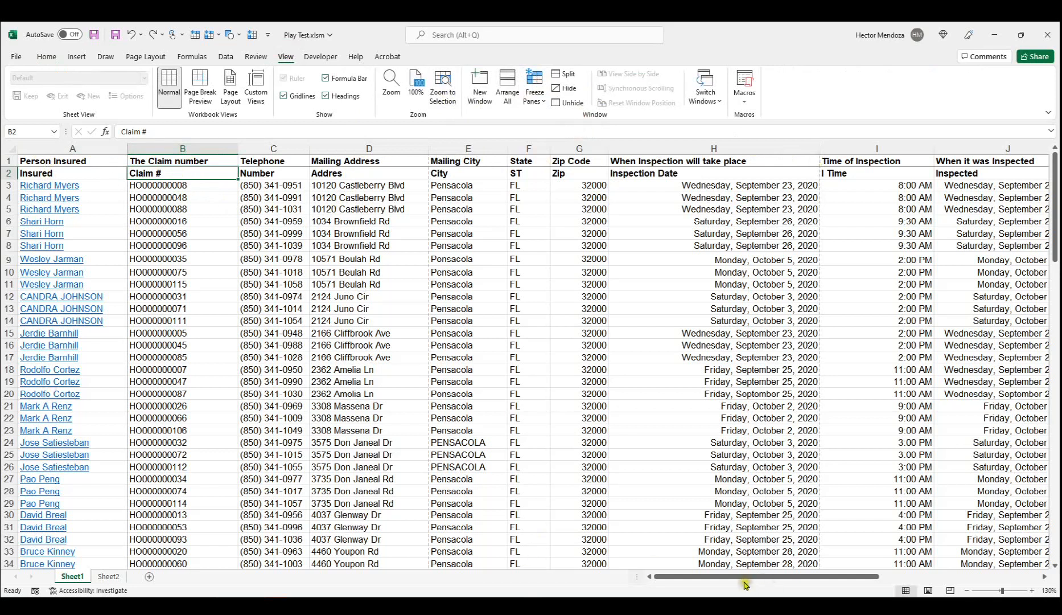
# Step: Check the frozen header row and Person Insured column against the inspection and Xactanalysis dates of the lower records
pyautogui.moveTo(743, 576); pyautogui.dragTo(916, 577)
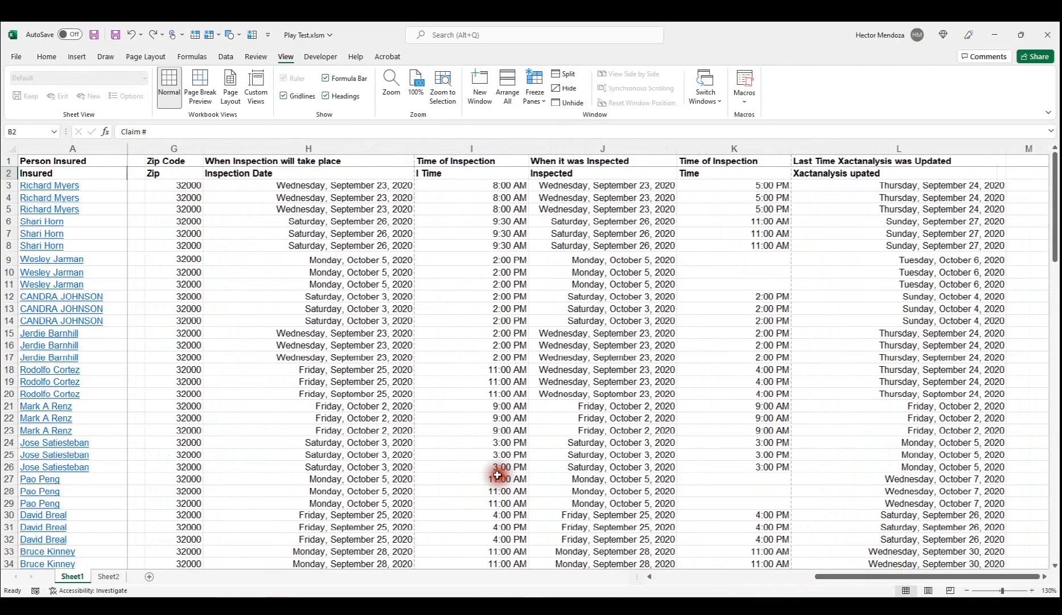
pyautogui.click(310, 447)
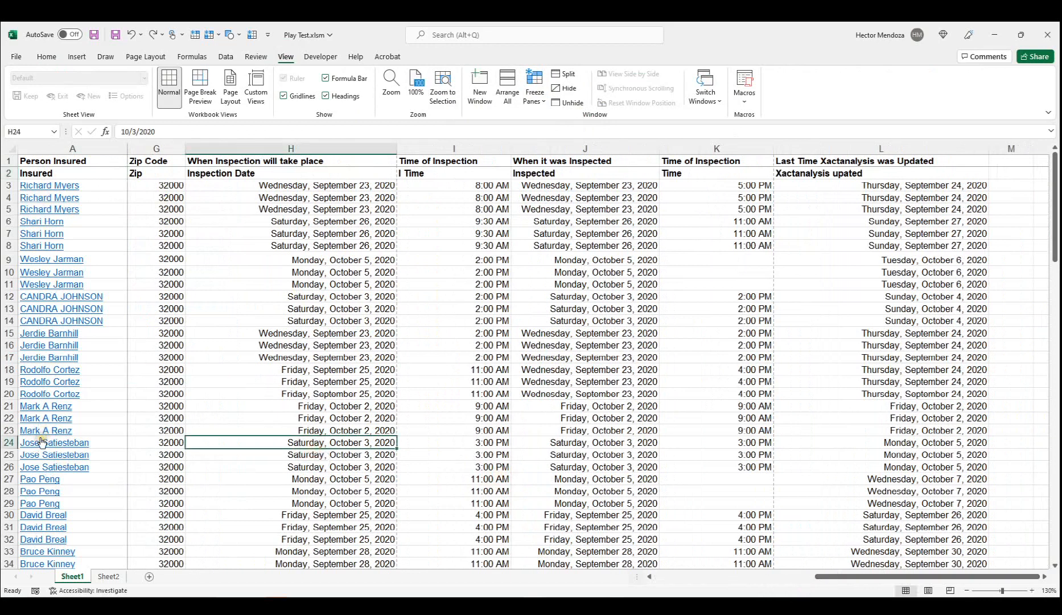
pyautogui.scroll(-4, 489, 424)
pyautogui.click(327, 496)
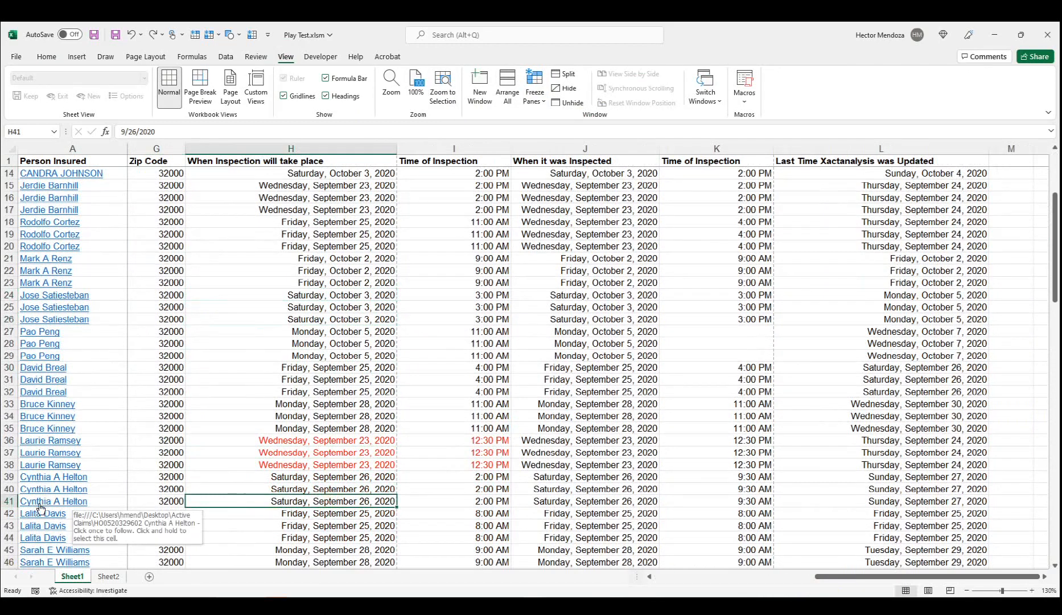
pyautogui.scroll(-3, 414, 303)
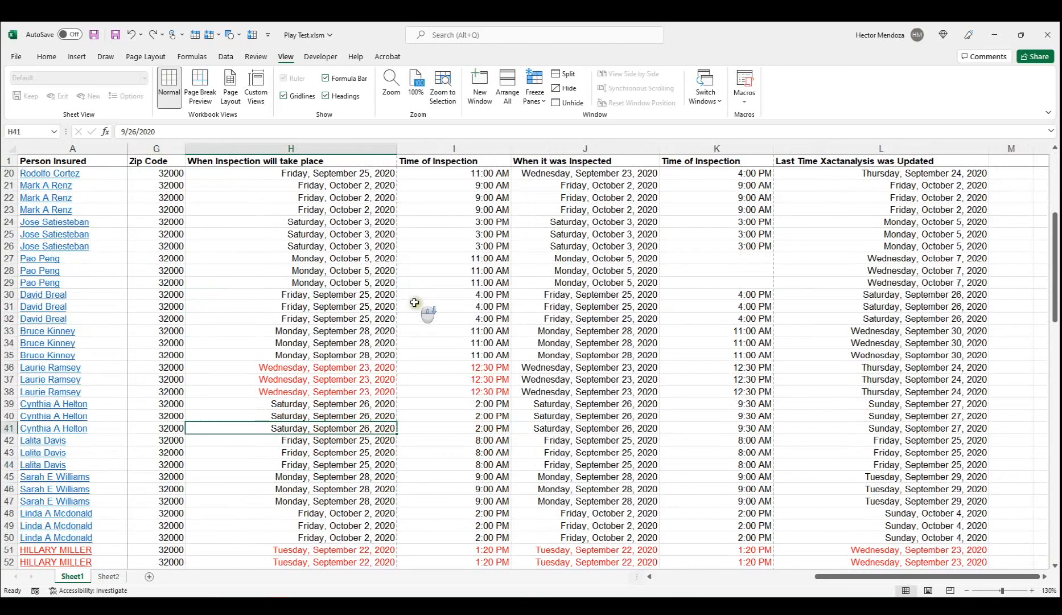
pyautogui.scroll(4, 414, 303)
pyautogui.scroll(-3, 434, 299)
pyautogui.click(602, 441)
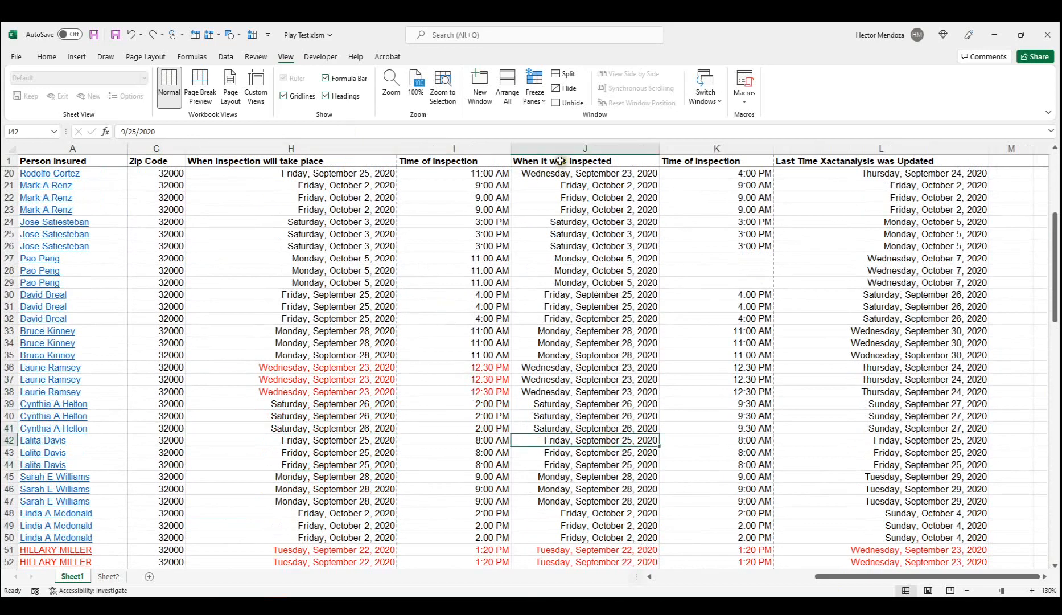
# Step: Review the remaining lower records against the frozen header row and Person Insured column, then return to the first records
pyautogui.scroll(-3, 639, 436)
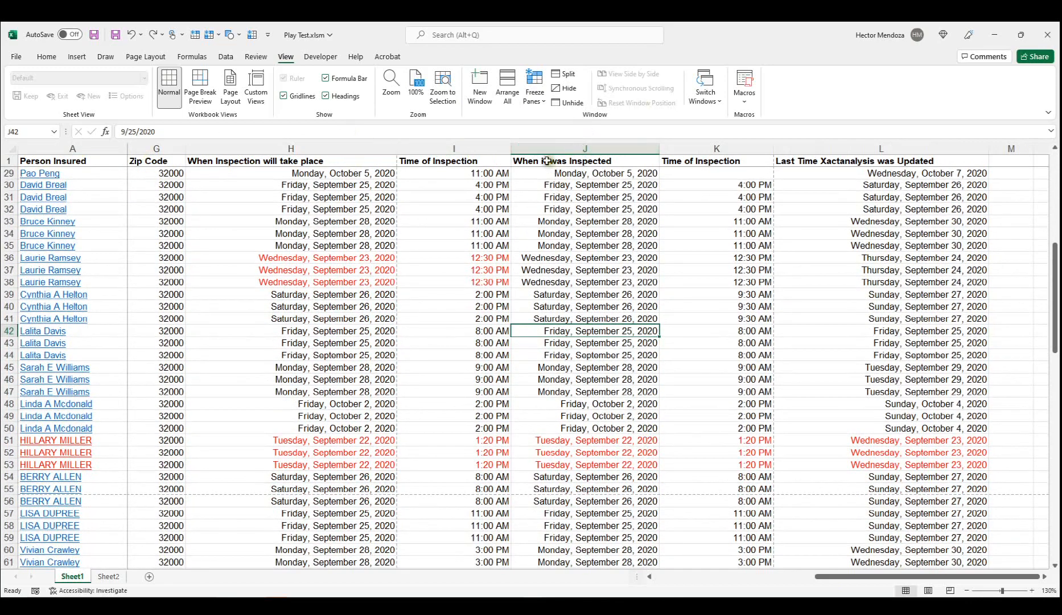
pyautogui.scroll(-4, 677, 327)
pyautogui.scroll(2, 665, 336)
pyautogui.scroll(-8, 665, 335)
pyautogui.scroll(19, 669, 338)
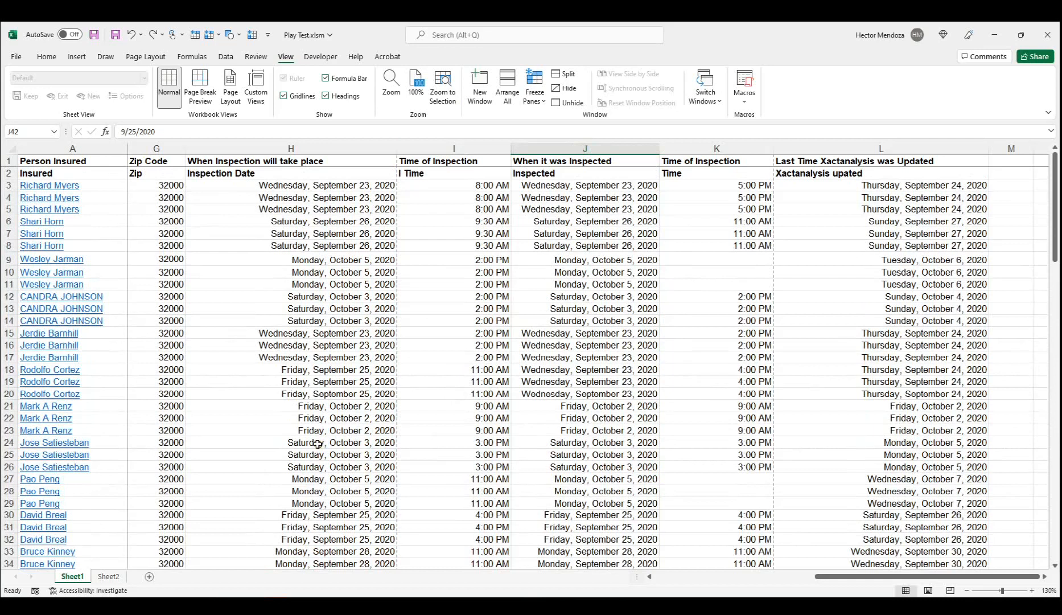
# Step: Open the print preview and page through the first four pages to examine how the columns split, returning to page 1
pyautogui.hotkey('ctrl', 'p')
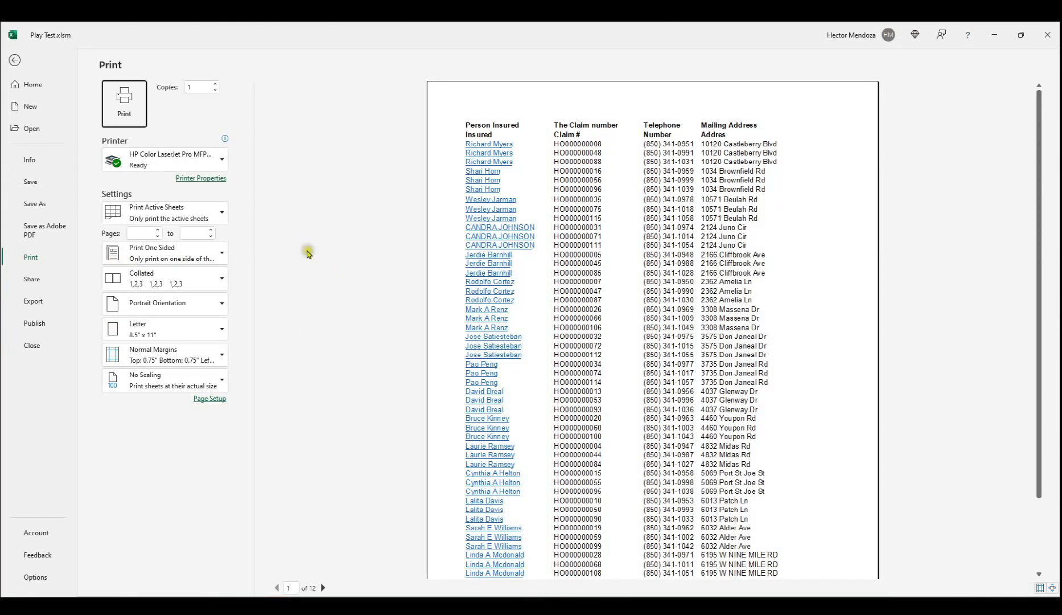
pyautogui.click(183, 353)
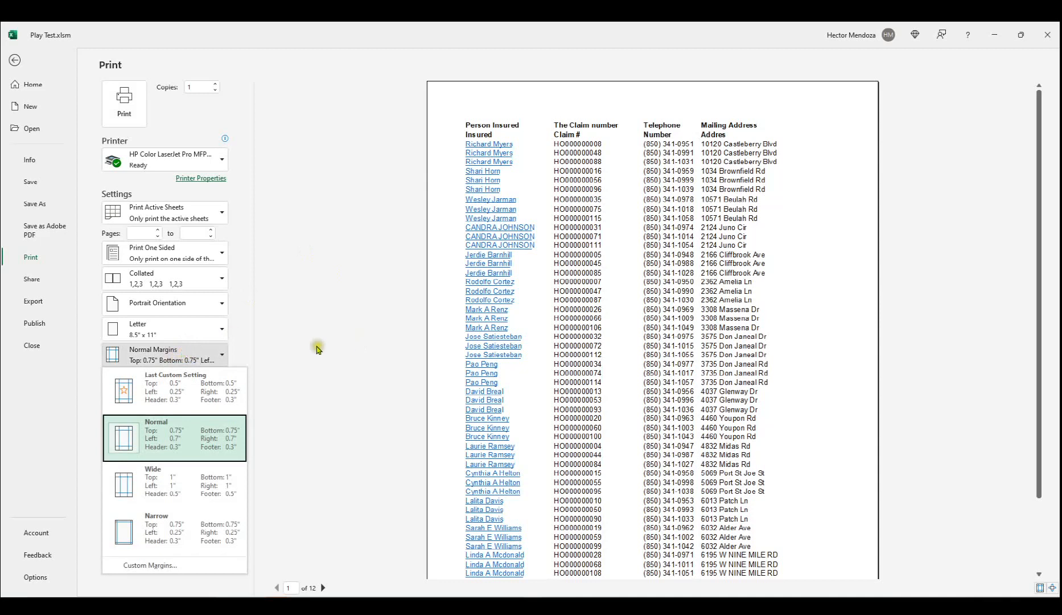
pyautogui.click(276, 355)
pyautogui.click(831, 281)
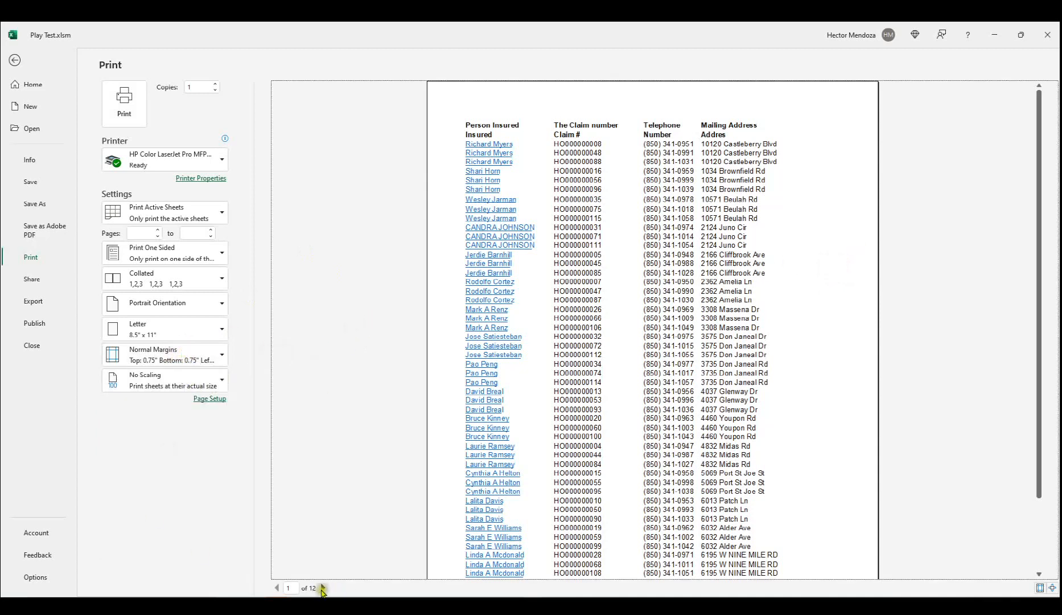
pyautogui.click(322, 587)
pyautogui.click(322, 588)
pyautogui.click(322, 587)
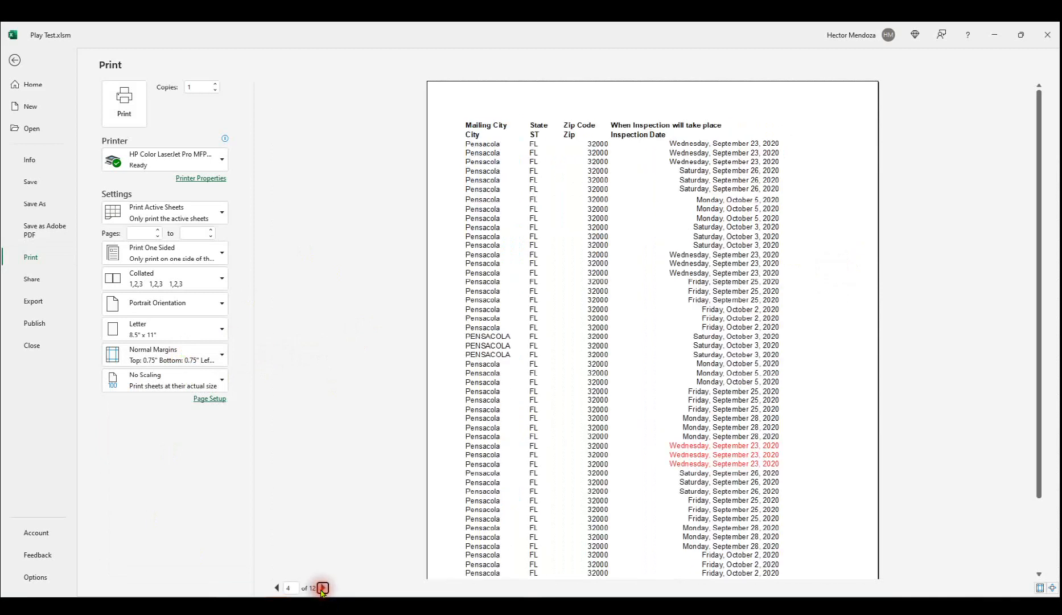
pyautogui.click(278, 588)
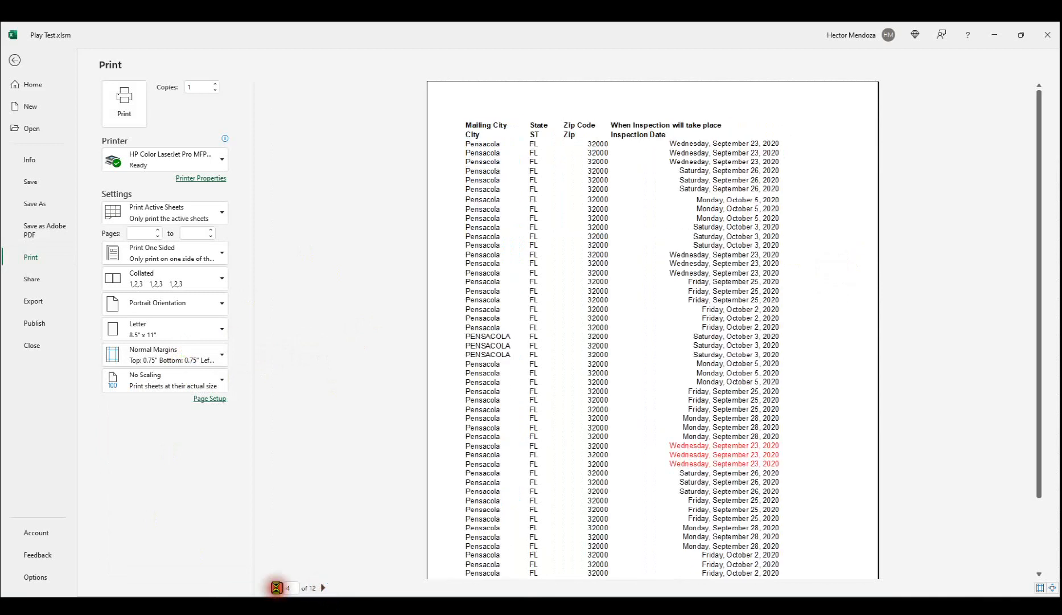
pyautogui.click(277, 588)
pyautogui.click(278, 588)
pyautogui.click(277, 589)
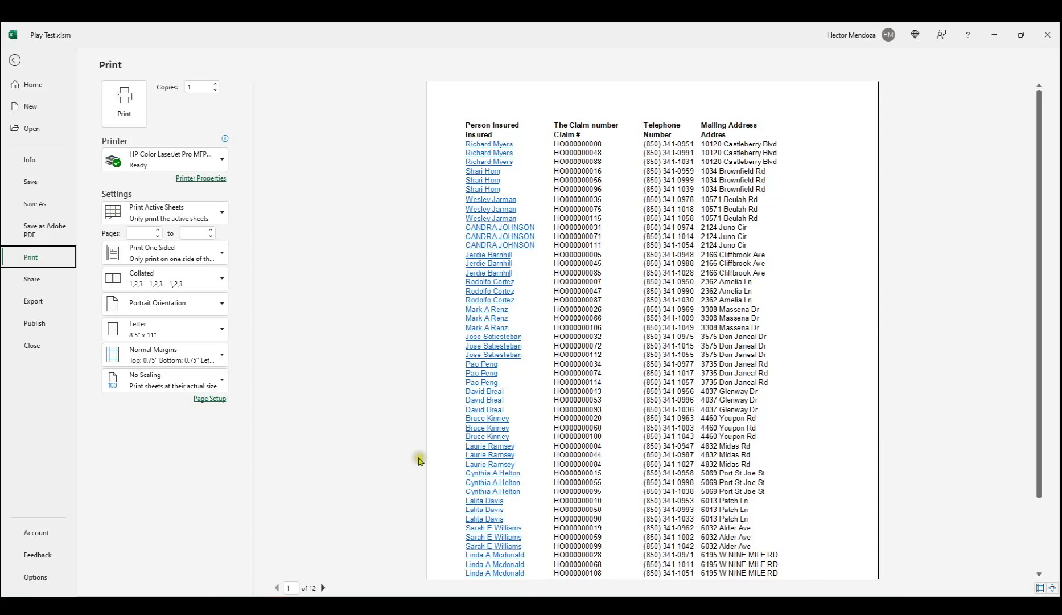
# Step: Set the printout to landscape orientation and scale it with Fit All Columns on One Page
pyautogui.click(190, 306)
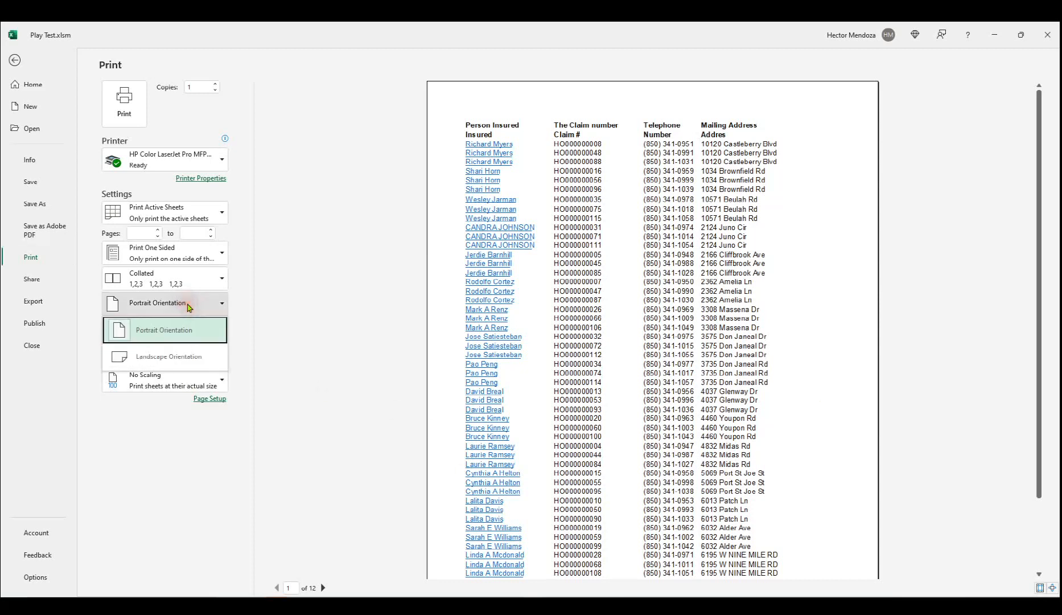
pyautogui.click(155, 357)
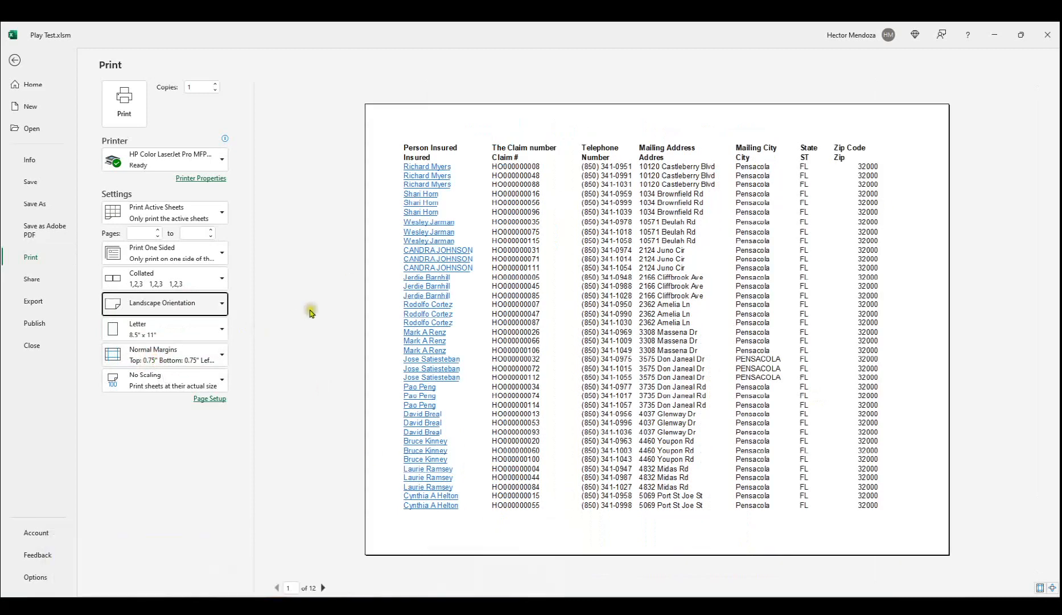
pyautogui.click(404, 303)
pyautogui.click(906, 280)
pyautogui.click(166, 383)
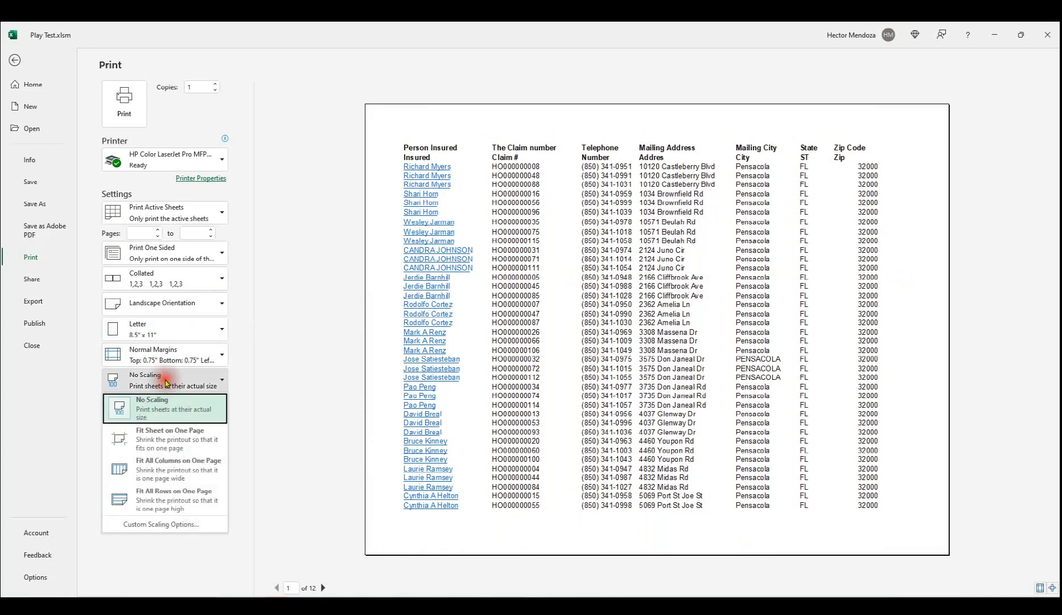
pyautogui.click(161, 473)
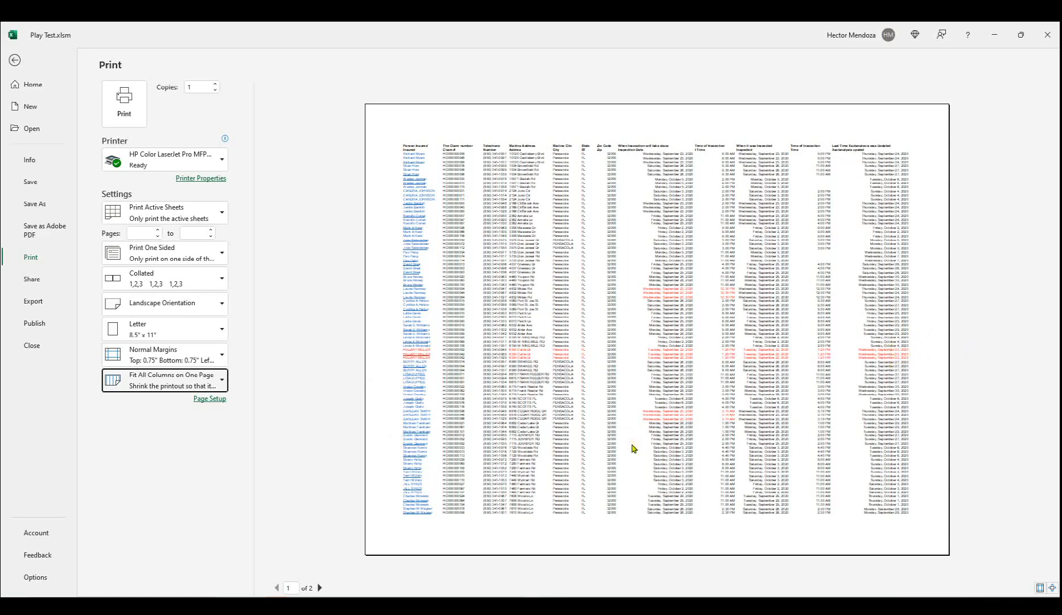
# Step: Review the custom scaling options in the page setup and close them without applying a change
pyautogui.click(155, 385)
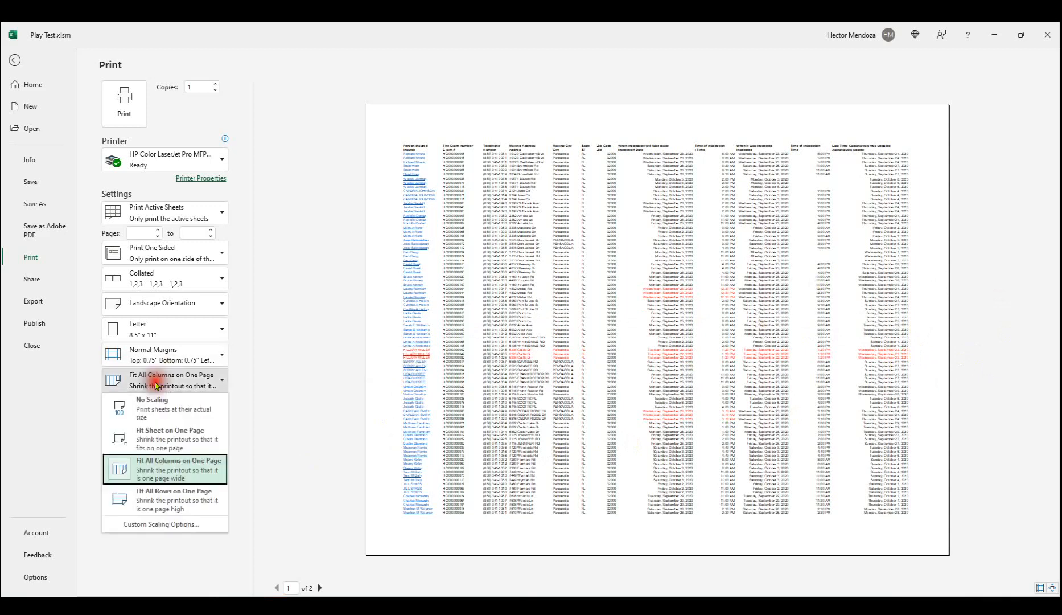
pyautogui.click(170, 524)
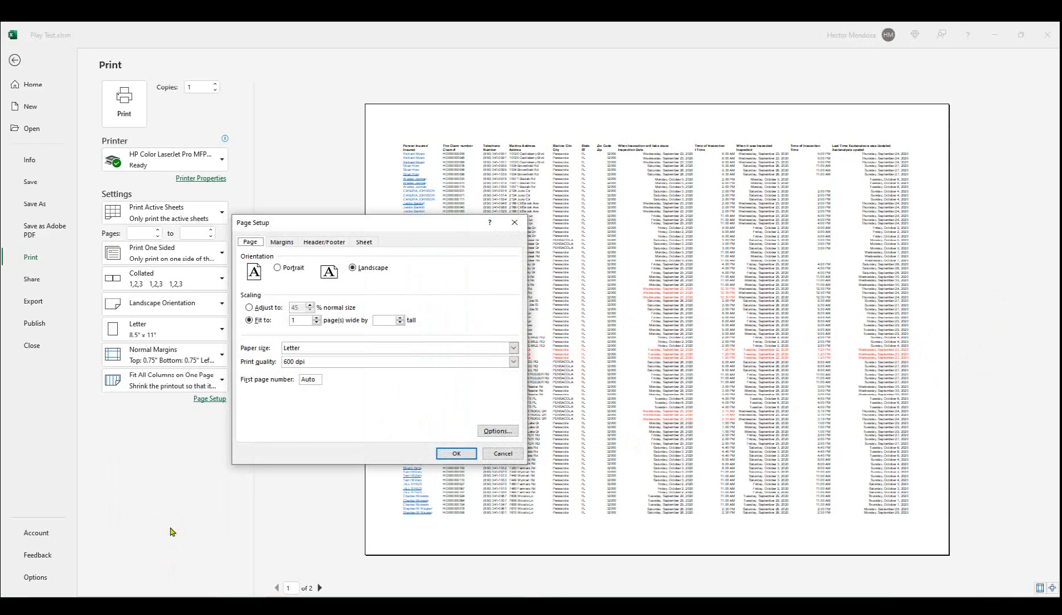
pyautogui.moveTo(417, 227); pyautogui.dragTo(239, 262)
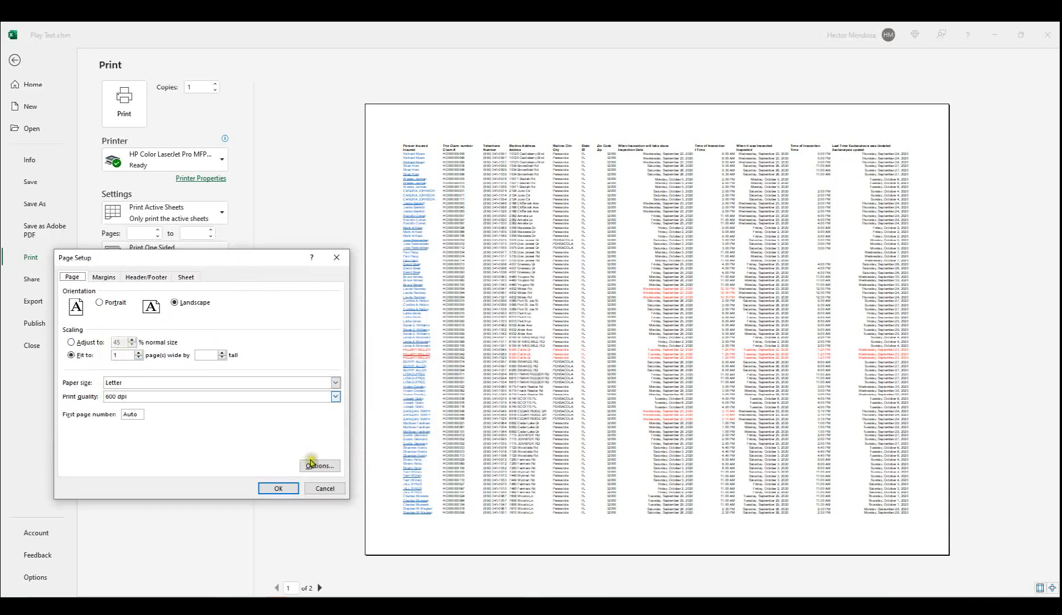
pyautogui.click(323, 491)
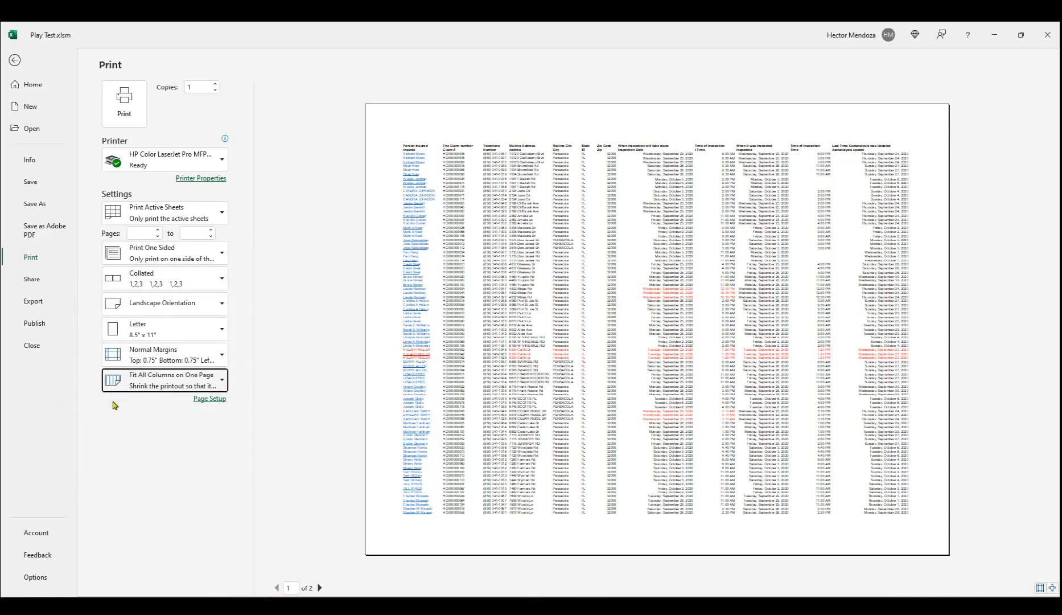
# Step: Apply custom print margins of 0.5 inch at the top and bottom, with smaller left and right margins than normal
pyautogui.click(164, 354)
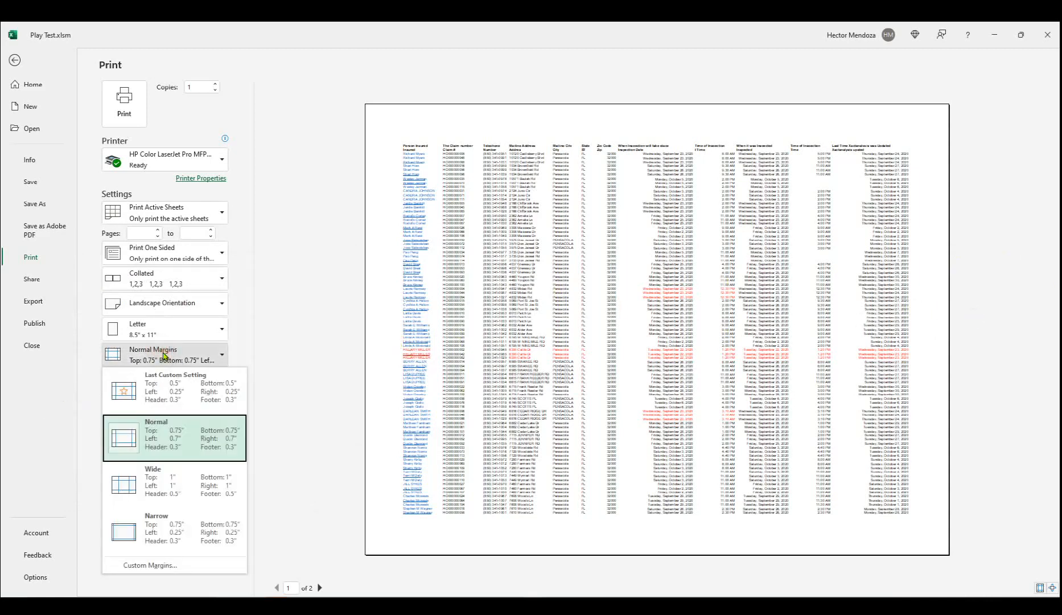
pyautogui.click(157, 566)
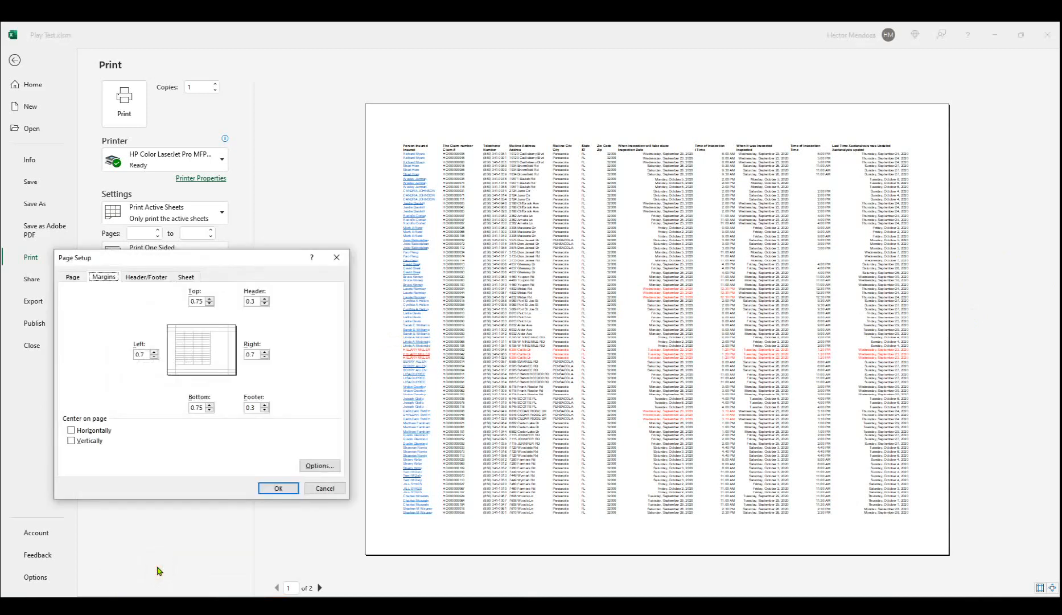
pyautogui.click(196, 301)
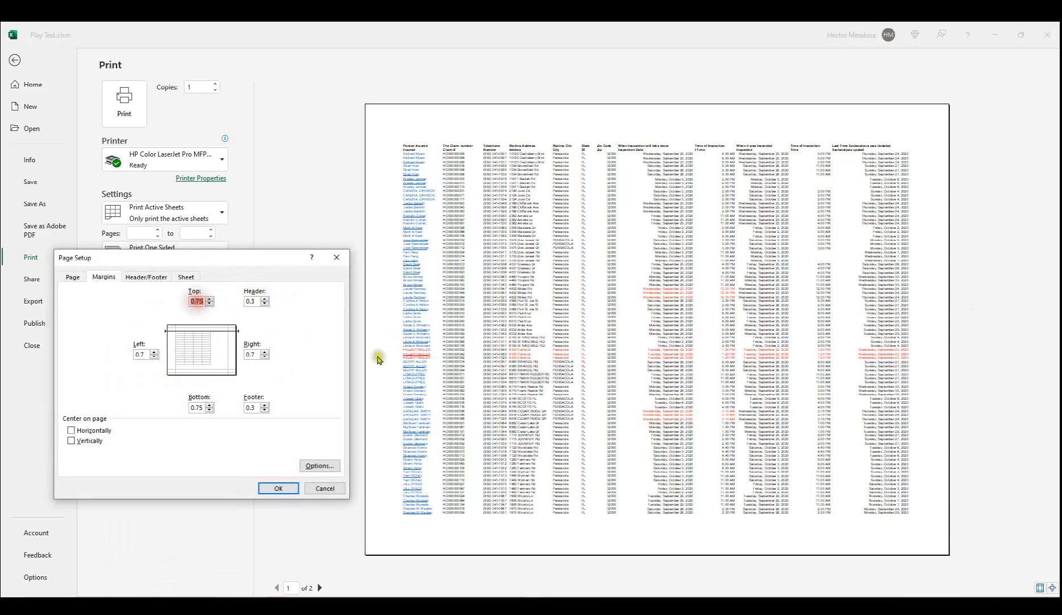
pyautogui.write('.')
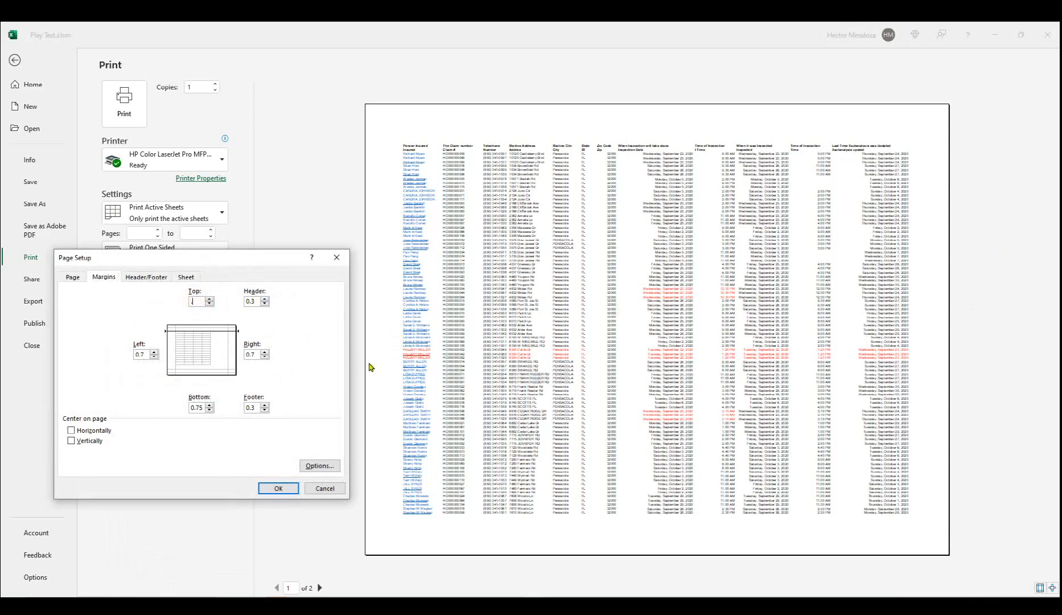
pyautogui.write('5')
pyautogui.press('Tab')
pyautogui.write('.')
pyautogui.press('Tab')
pyautogui.write('.')
pyautogui.press('Tab')
pyautogui.write('.')
pyautogui.click(277, 488)
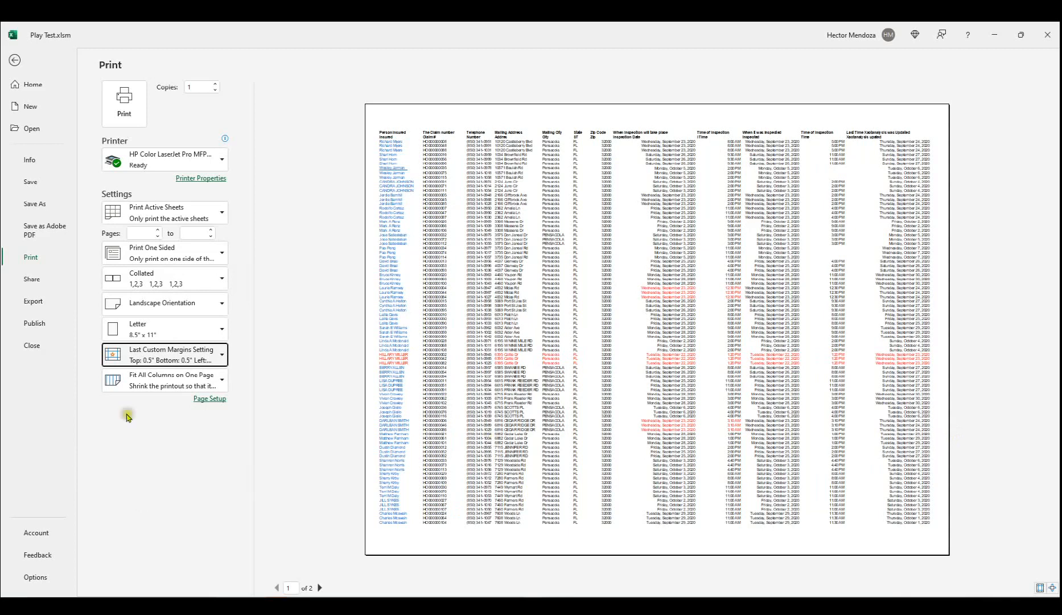
# Step: Switch the print scaling to a percentage adjustment of 40% of normal size
pyautogui.click(142, 377)
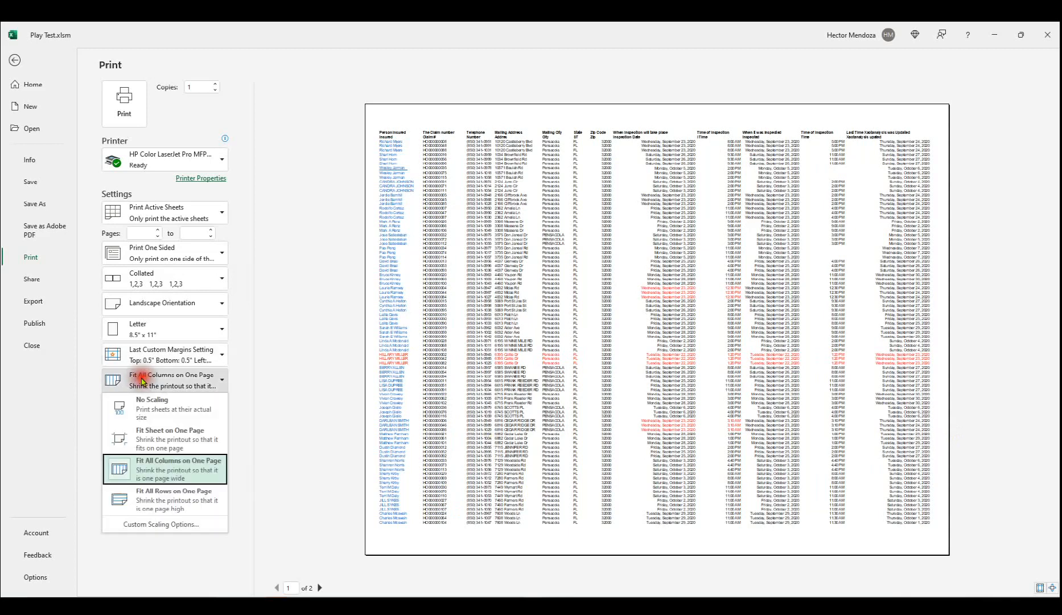
pyautogui.click(168, 525)
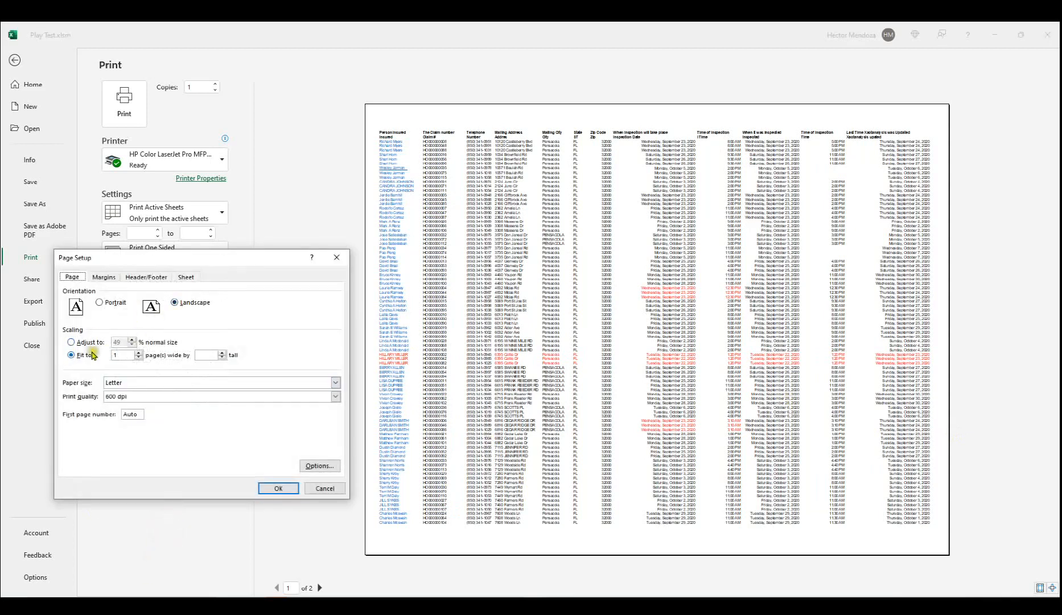
pyautogui.click(71, 342)
pyautogui.doubleClick(121, 341)
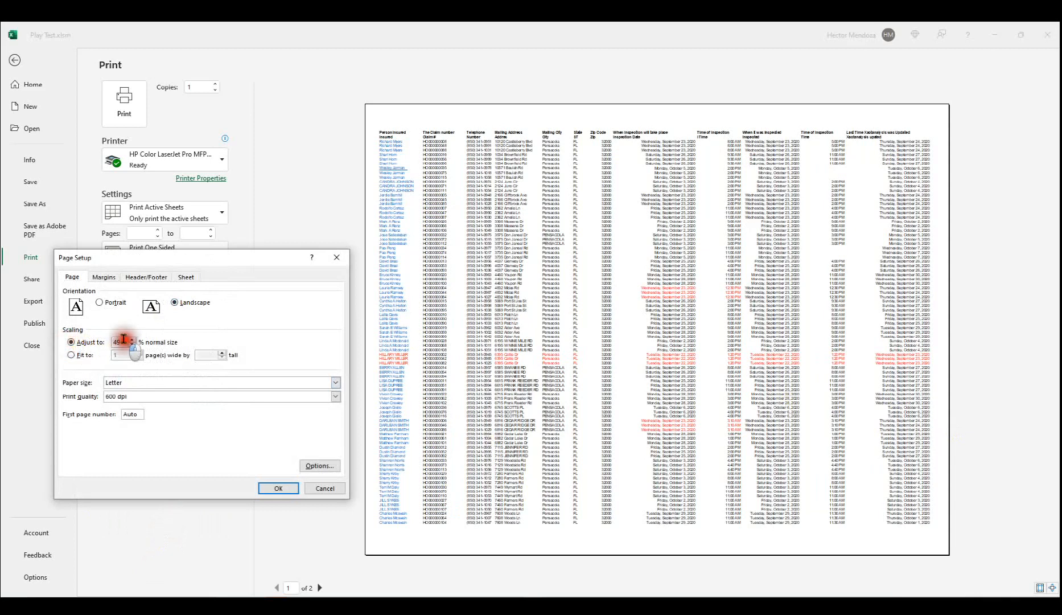
pyautogui.write('4')
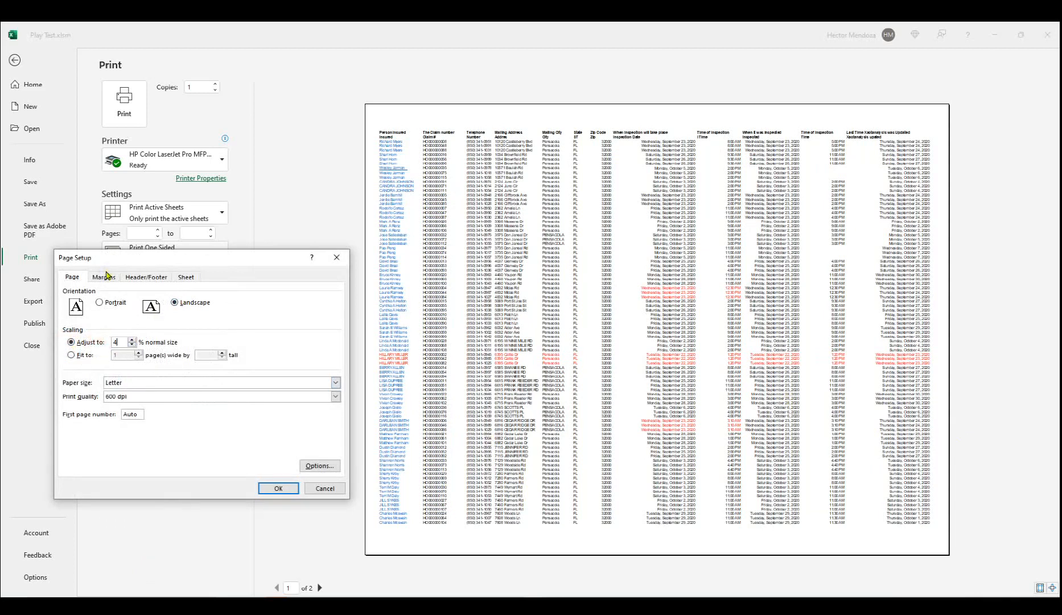
pyautogui.click(279, 489)
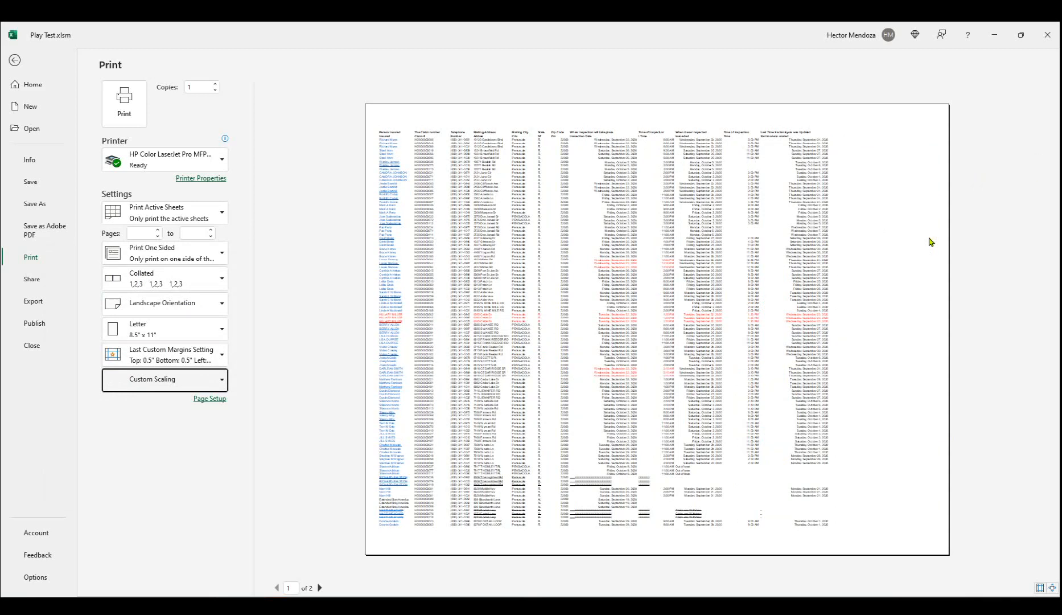
# Step: Set the print scaling to 50% of normal size and check which columns fall on the first and third pages
pyautogui.click(185, 373)
pyautogui.click(160, 551)
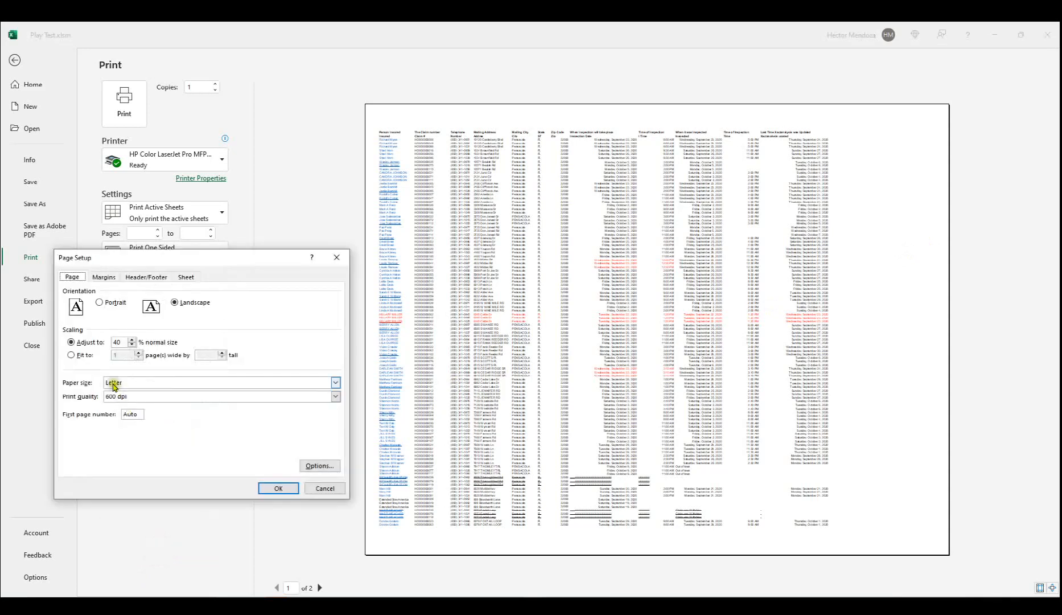
pyautogui.click(82, 342)
pyautogui.write('50')
pyautogui.click(278, 488)
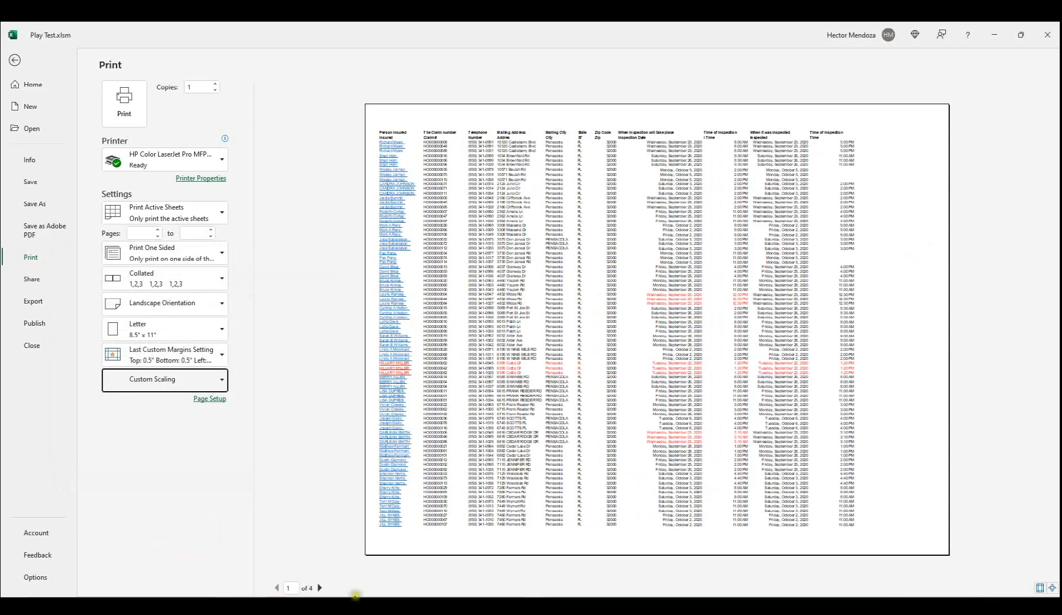
pyautogui.click(319, 588)
pyautogui.click(319, 588)
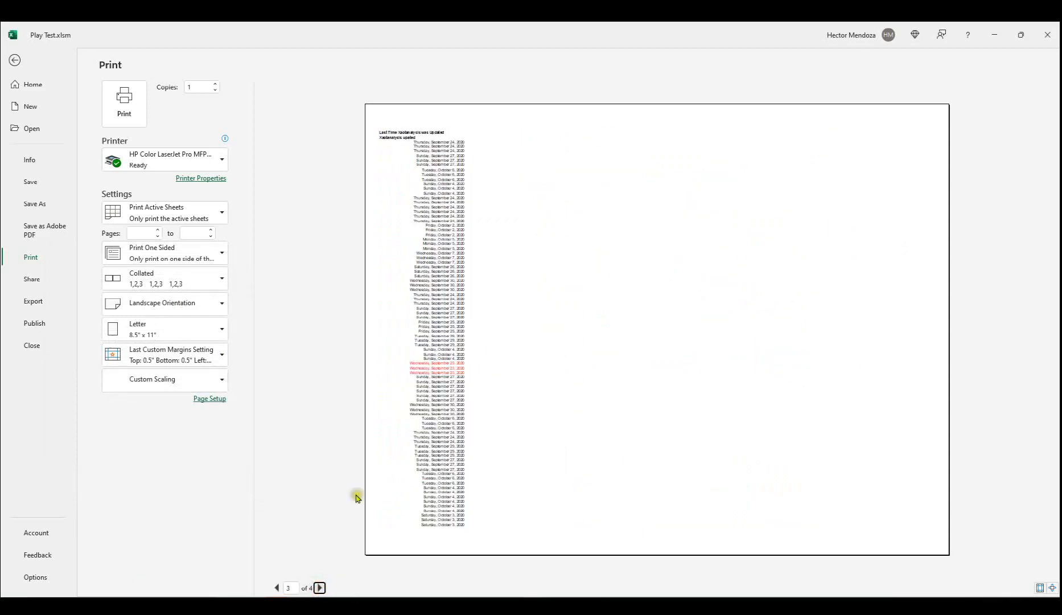
pyautogui.click(277, 588)
pyautogui.click(277, 588)
# Step: Lower the print scaling by one percent to 49% of normal size
pyautogui.click(220, 378)
pyautogui.click(179, 551)
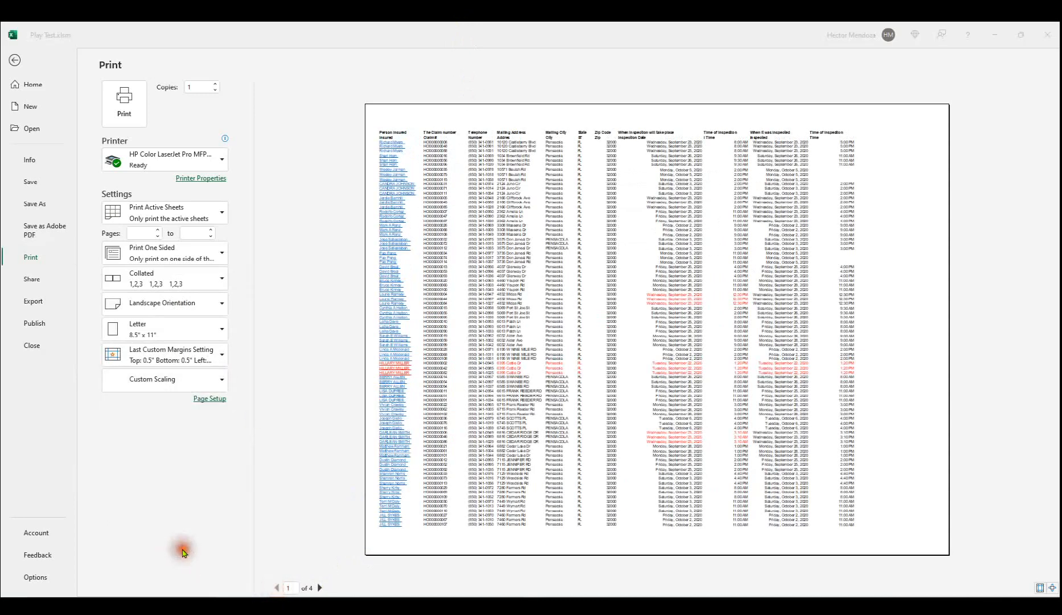
pyautogui.click(119, 341)
pyautogui.click(119, 340)
pyautogui.click(71, 342)
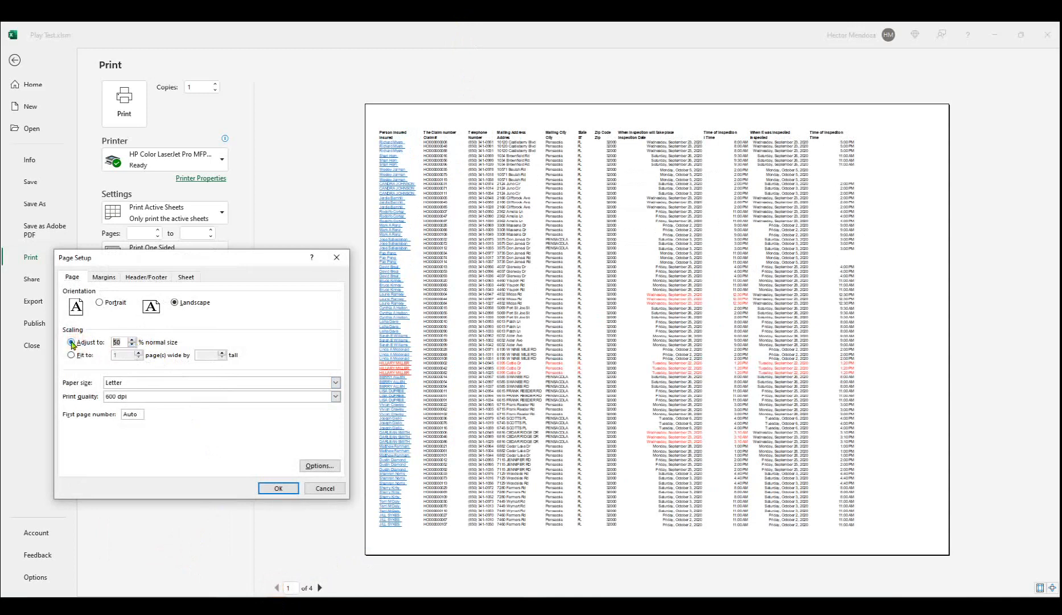
pyautogui.click(132, 345)
pyautogui.click(279, 488)
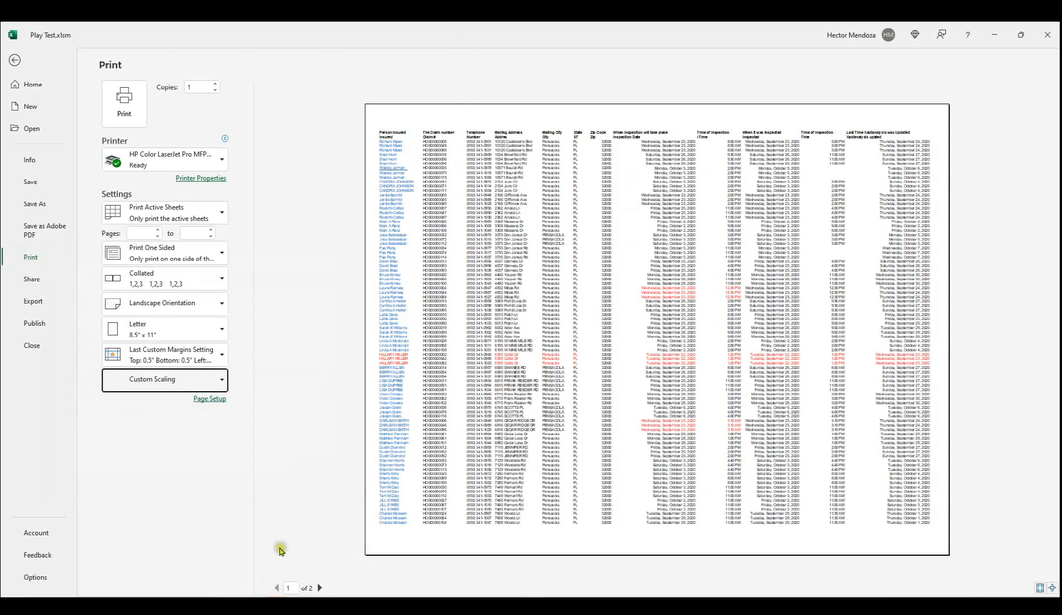
# Step: Set the print scaling to 75% of normal size through the custom scaling options
pyautogui.click(290, 587)
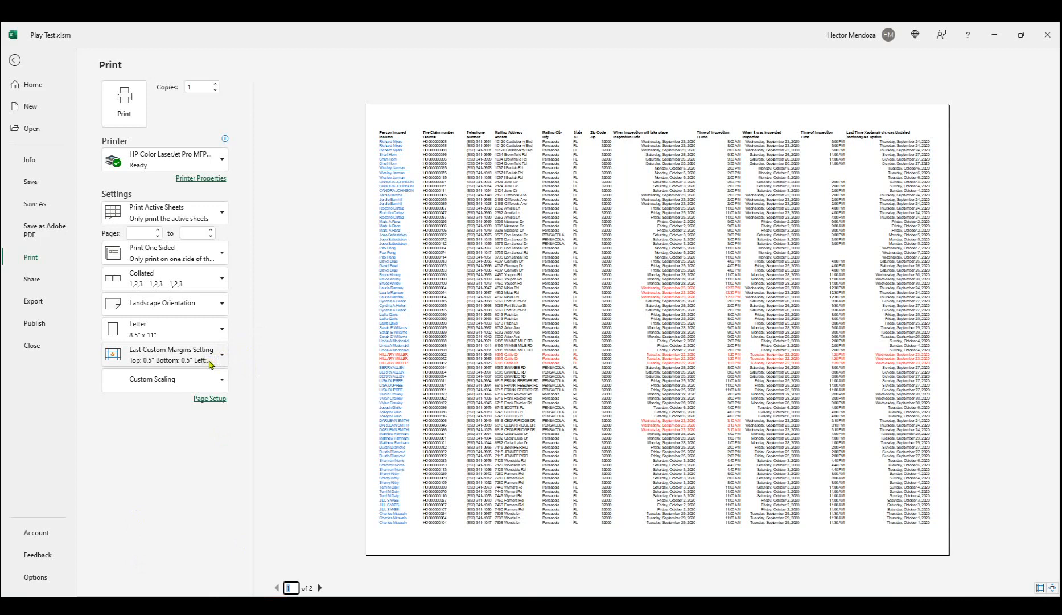
pyautogui.click(189, 379)
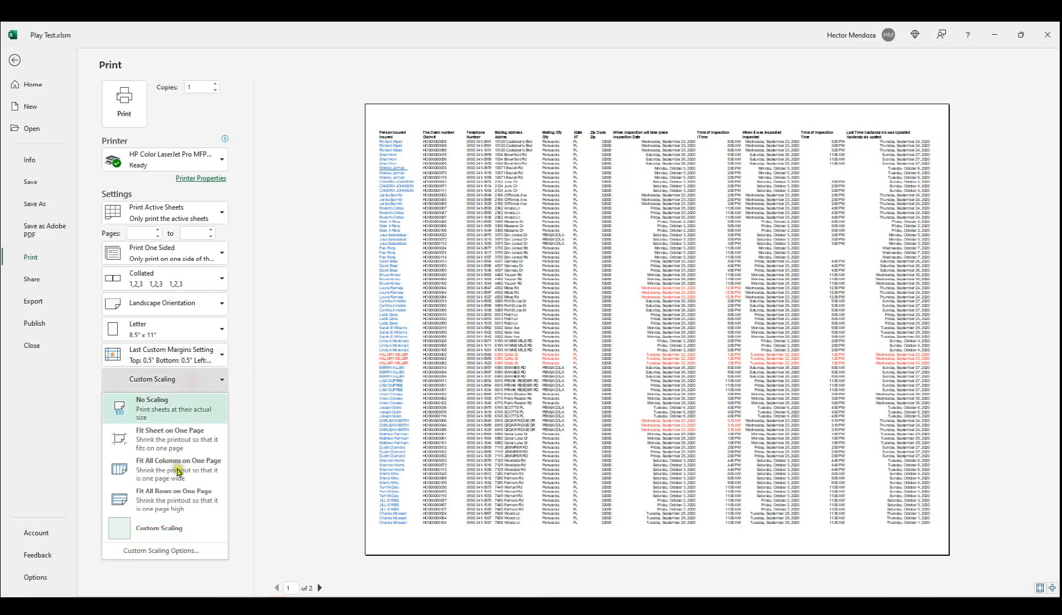
pyautogui.click(162, 551)
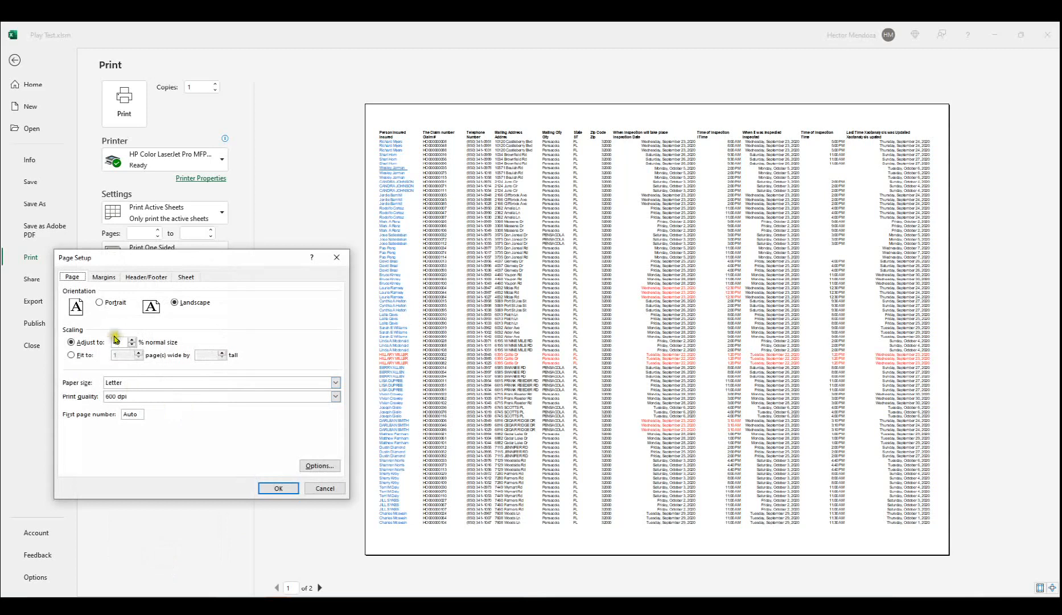
pyautogui.doubleClick(120, 342)
pyautogui.click(278, 488)
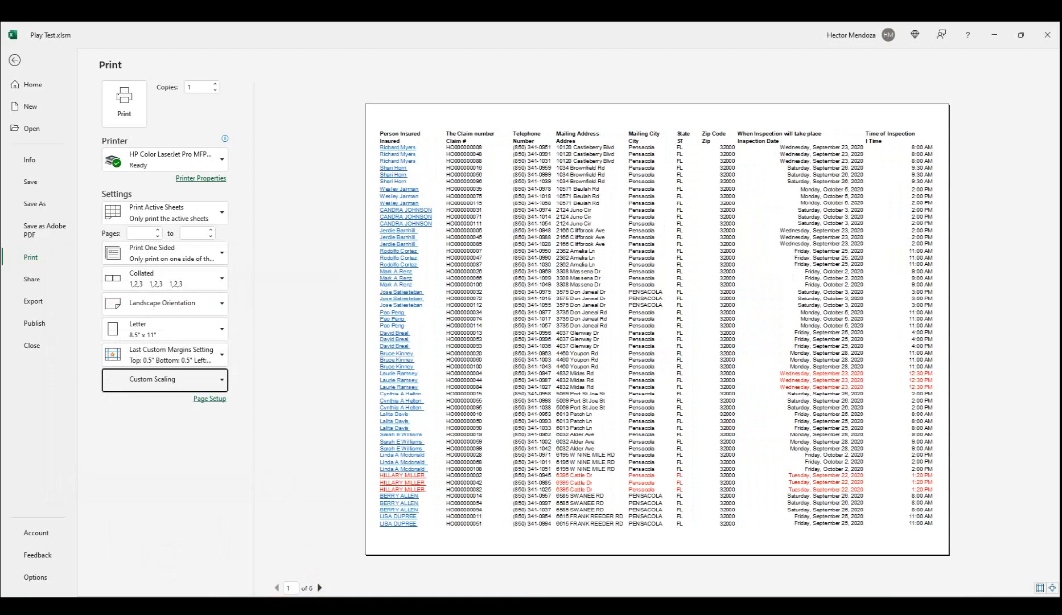
# Step: Page forward and back through the print preview to examine which pages carry the heading row and the insured-name column
pyautogui.click(321, 588)
pyautogui.click(320, 588)
pyautogui.click(321, 588)
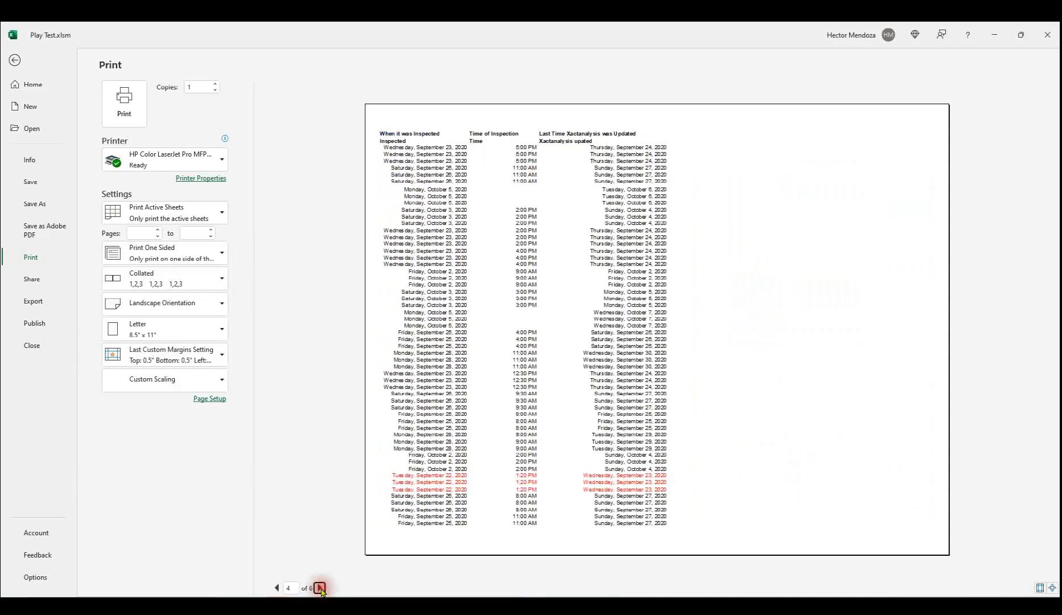
pyautogui.click(321, 588)
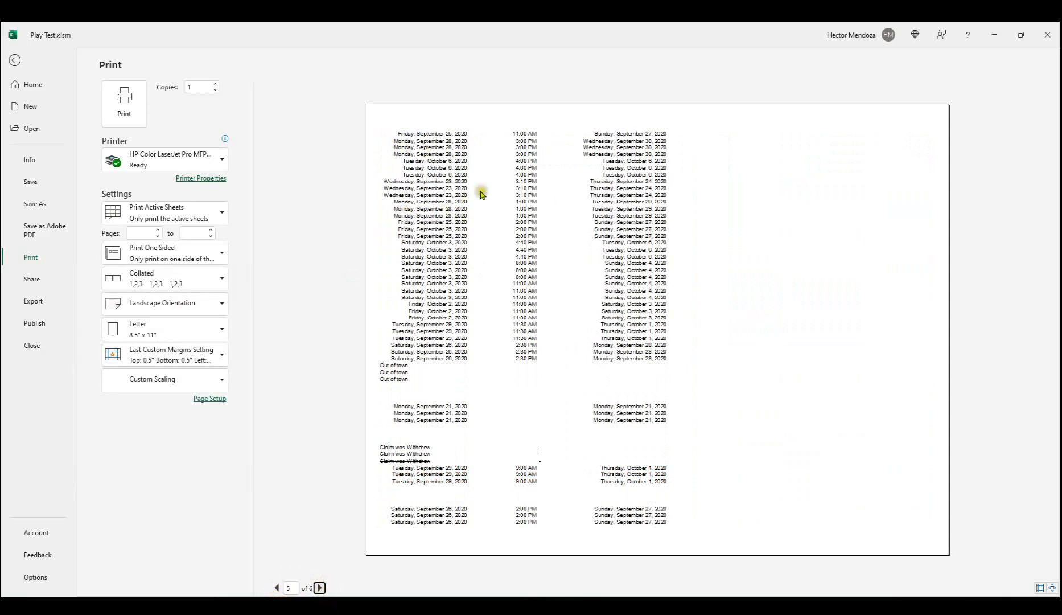
pyautogui.click(319, 588)
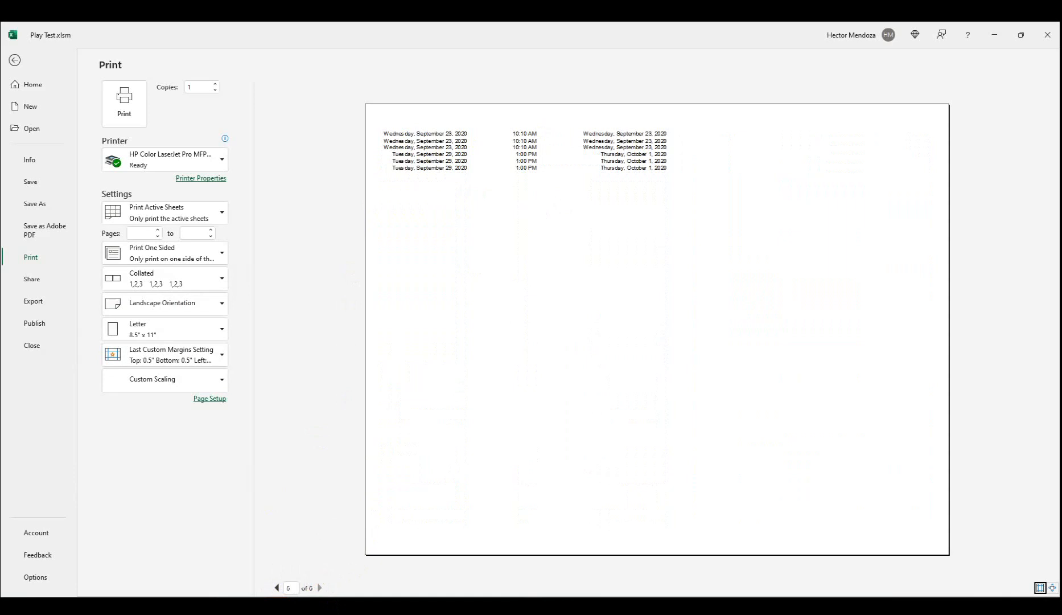
pyautogui.click(276, 587)
pyautogui.click(276, 587)
pyautogui.click(276, 588)
pyautogui.click(276, 587)
pyautogui.click(276, 587)
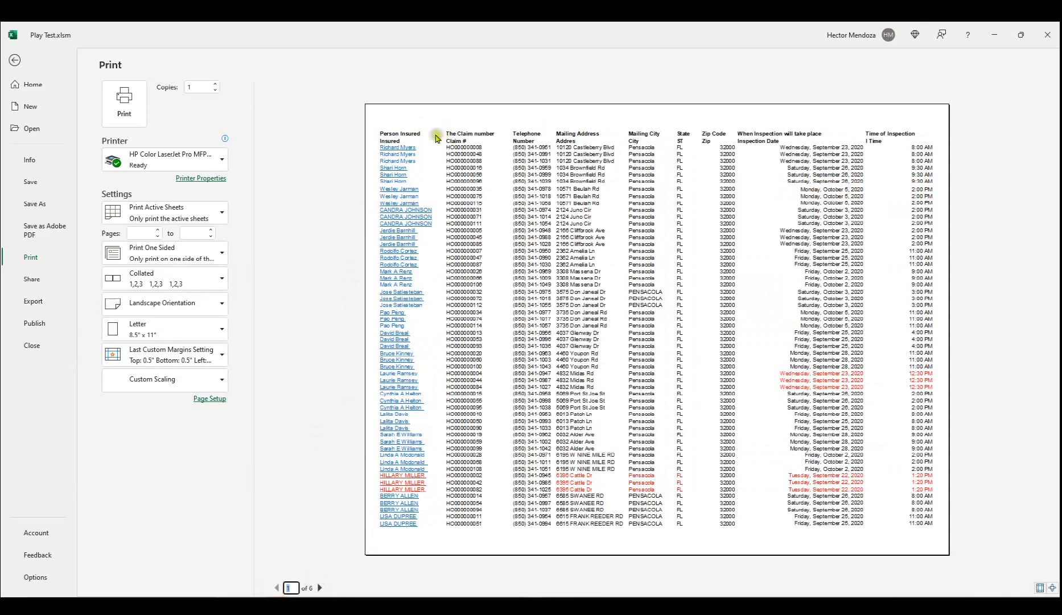
pyautogui.click(320, 588)
pyautogui.click(320, 588)
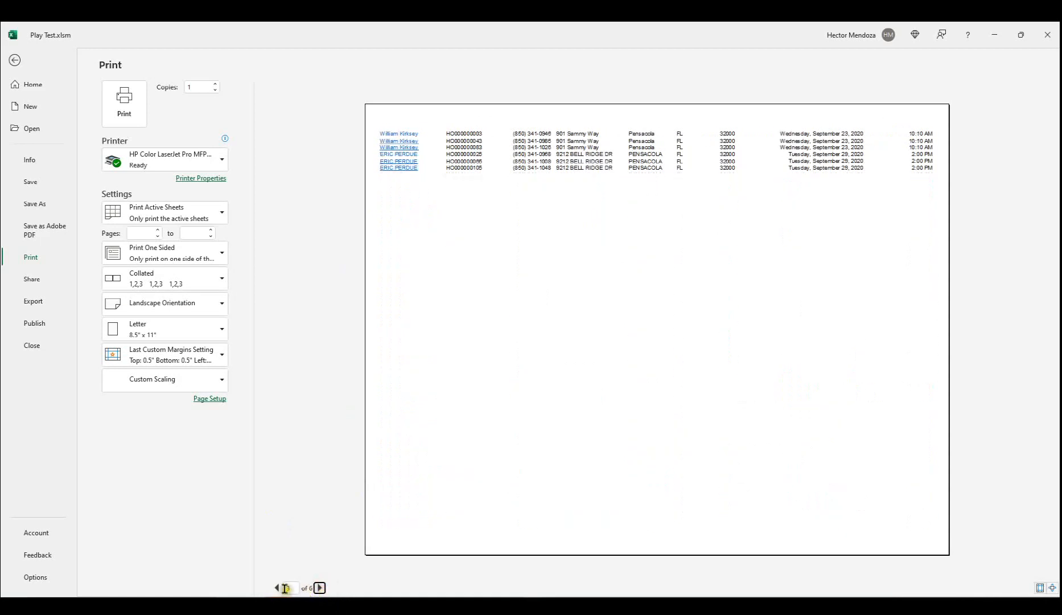
pyautogui.click(276, 587)
pyautogui.click(276, 588)
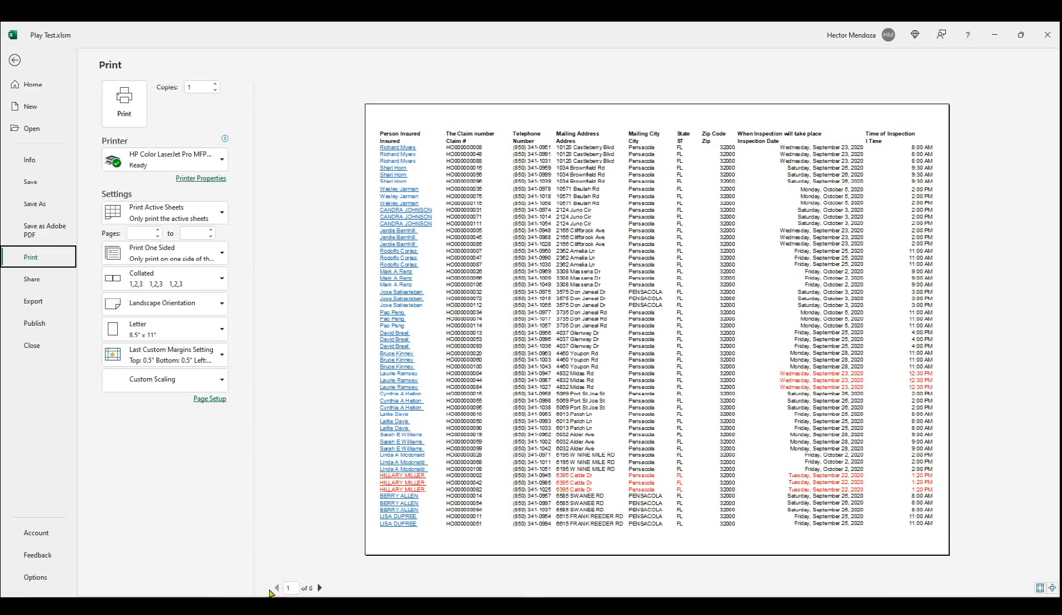
# Step: Return to the worksheet and highlight header row 1, followed by the Person Insured column A
pyautogui.click(14, 61)
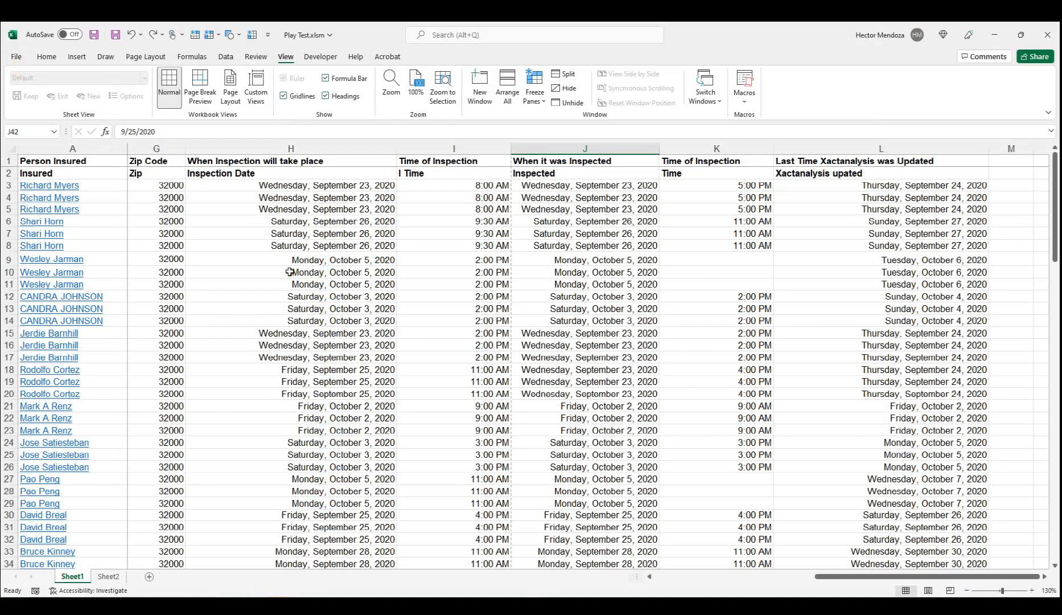
pyautogui.click(10, 161)
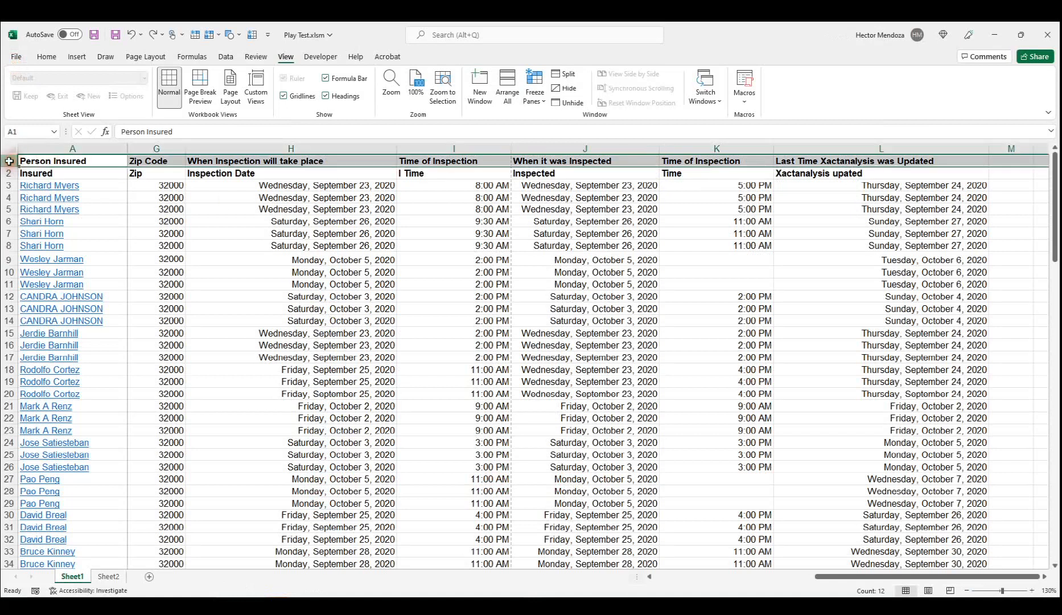
pyautogui.click(60, 149)
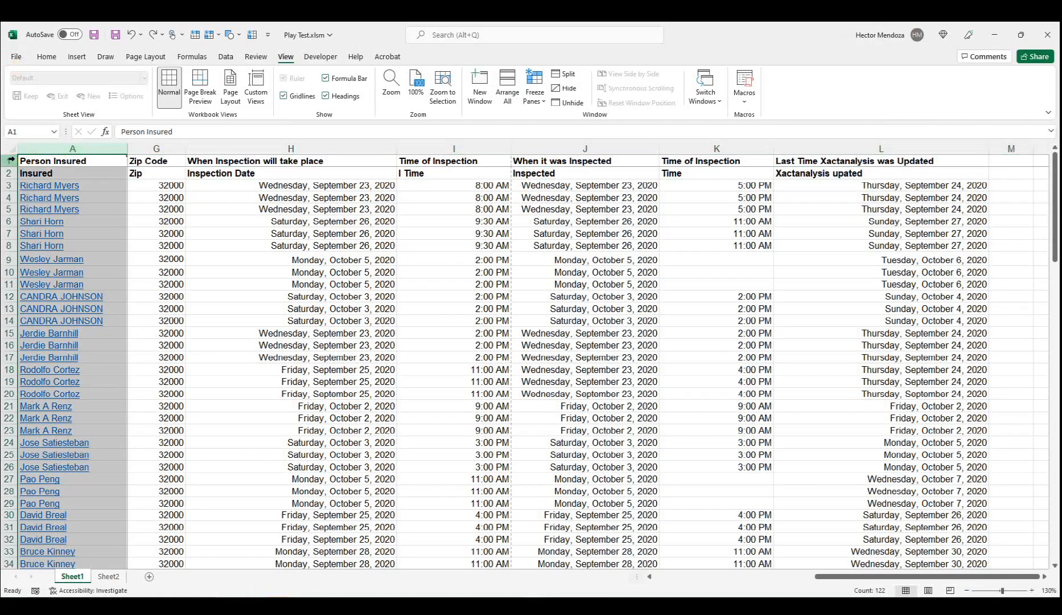
pyautogui.click(150, 57)
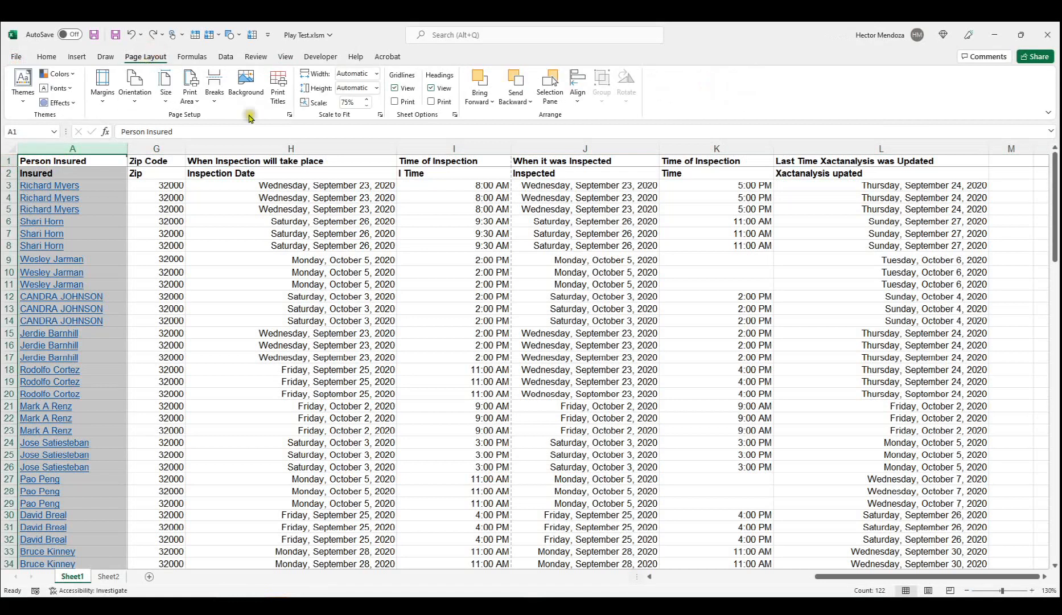
pyautogui.click(290, 117)
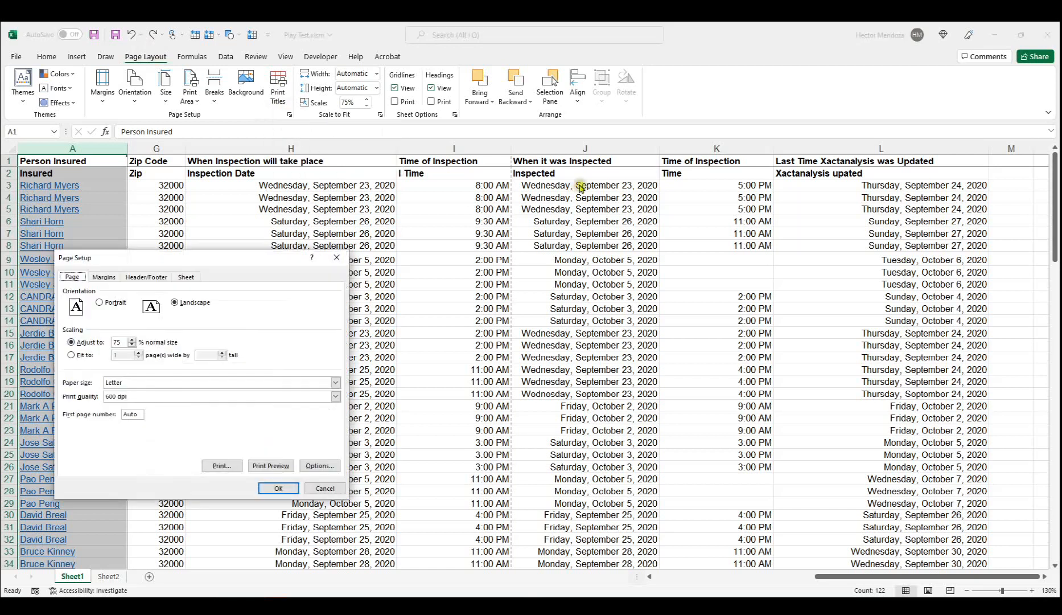
pyautogui.click(188, 278)
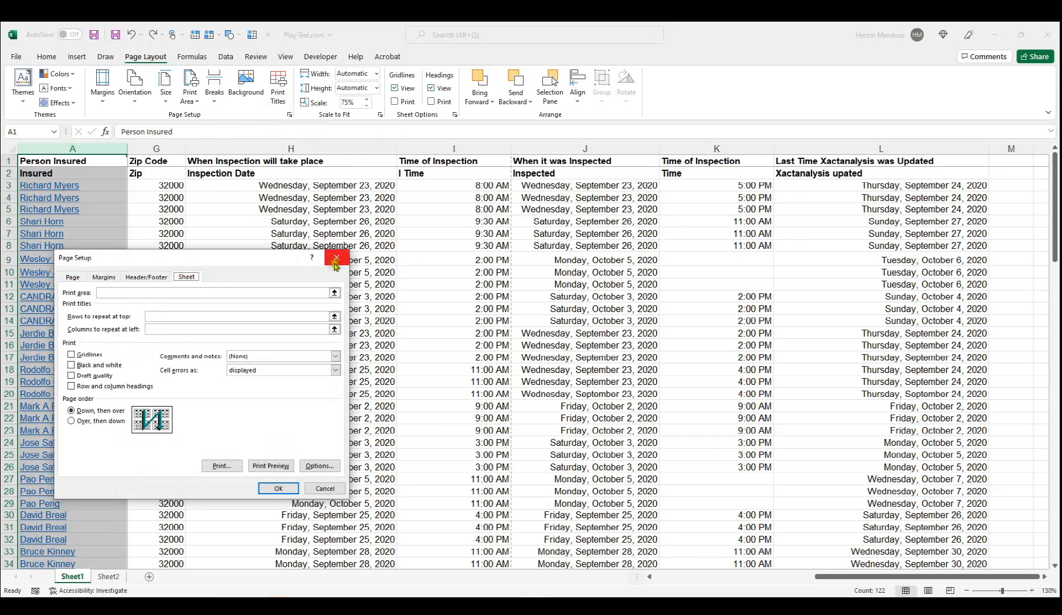
pyautogui.click(336, 258)
# Step: Define print titles that repeat row $1:$1 at the top and column $A:$A at the left of every printed page
pyautogui.click(281, 79)
pyautogui.moveTo(252, 253); pyautogui.dragTo(702, 214)
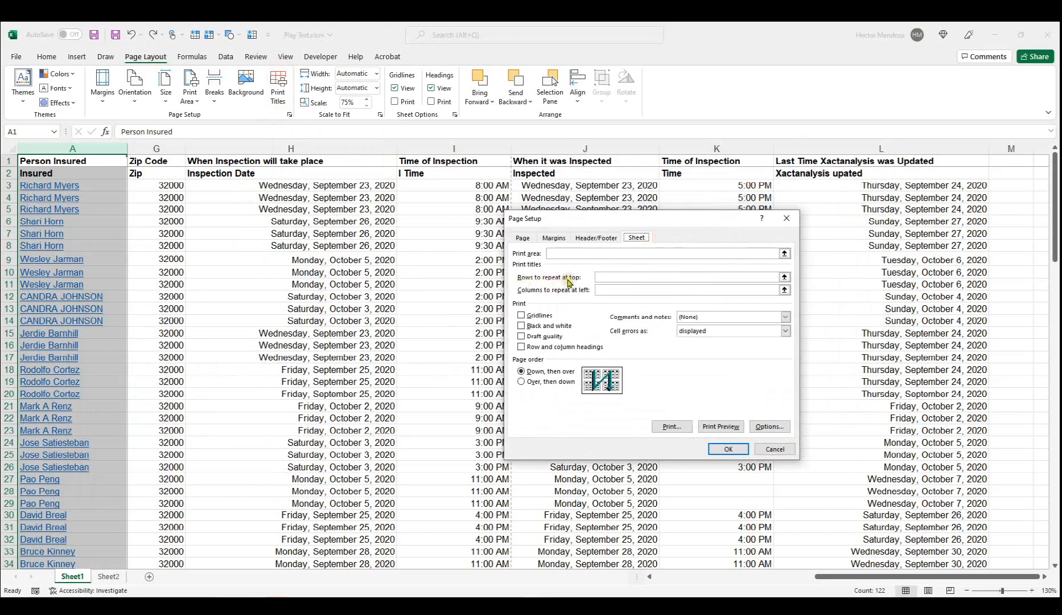
pyautogui.click(611, 276)
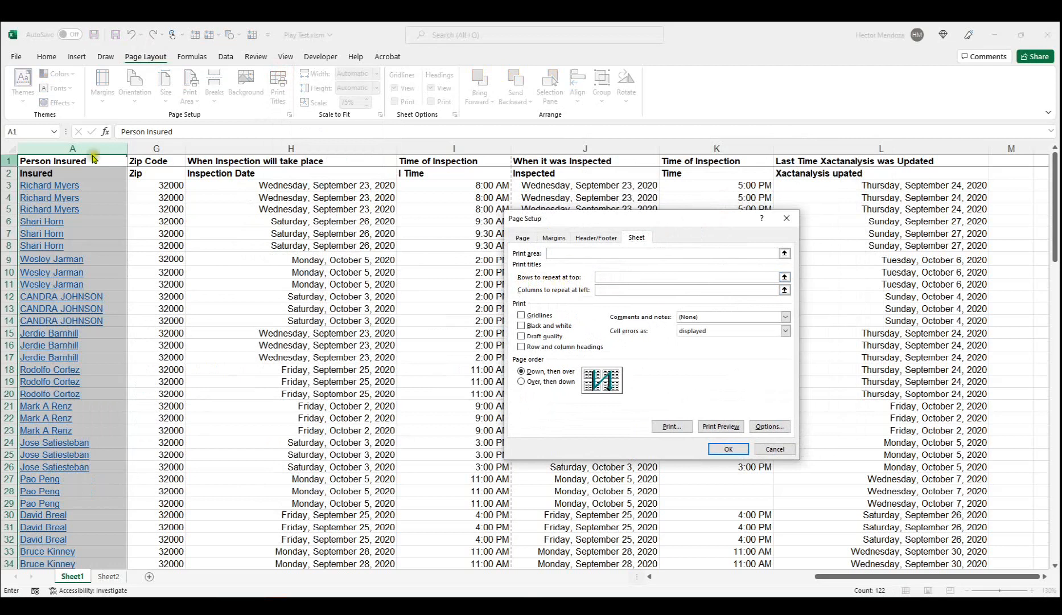
pyautogui.click(7, 160)
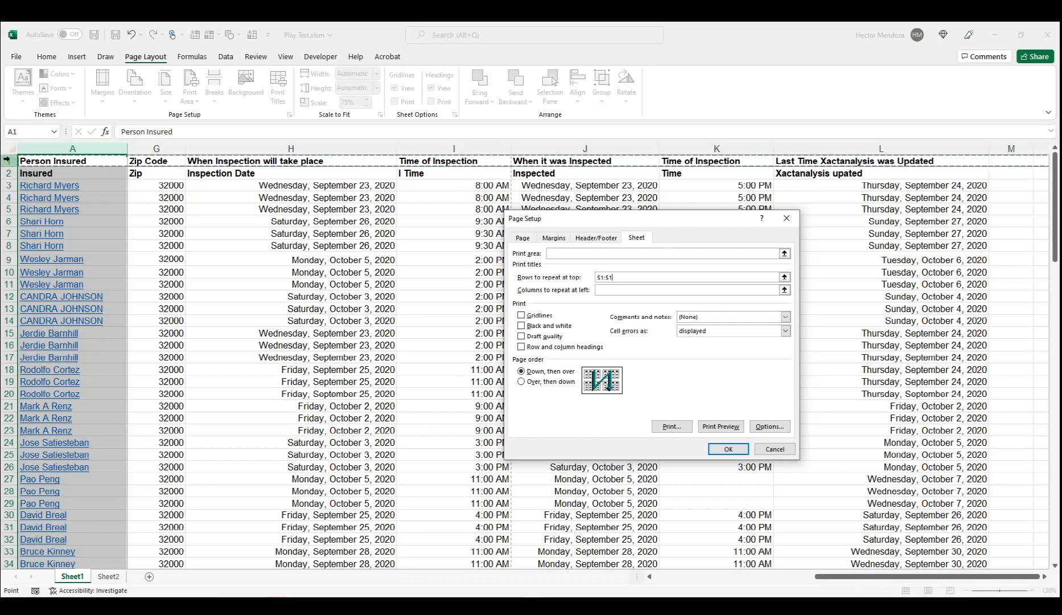
pyautogui.click(608, 291)
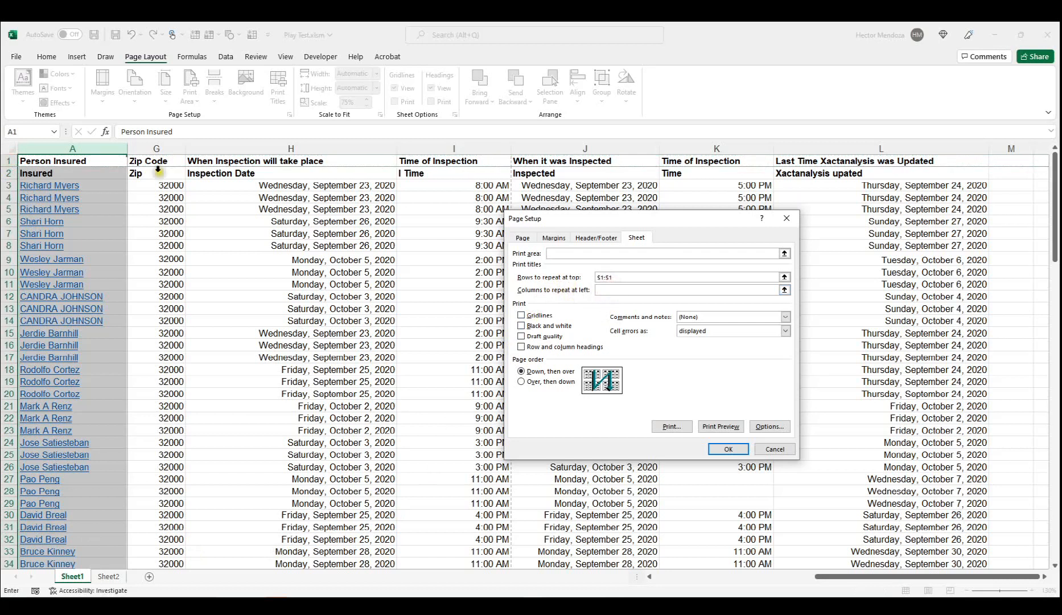
pyautogui.click(74, 149)
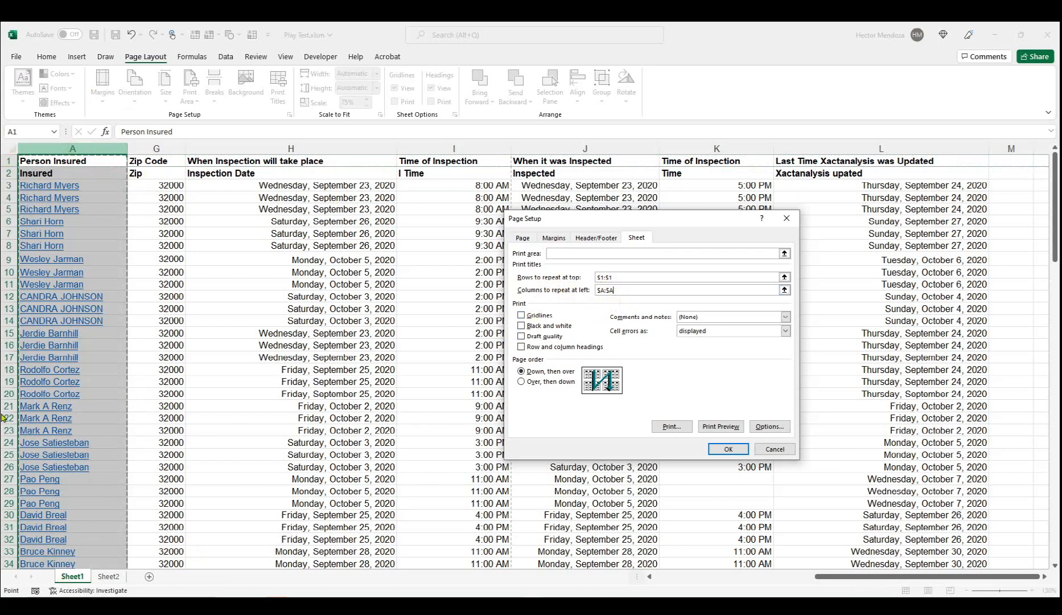
pyautogui.click(733, 451)
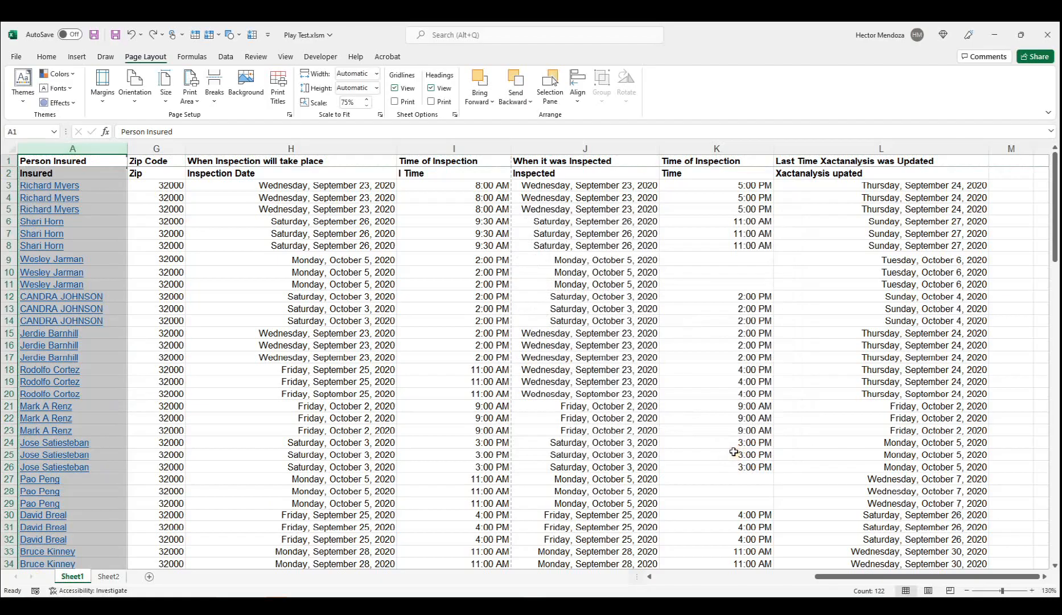
# Step: Examine the first four pages of the print preview for the repeated heading row and insured-name column
pyautogui.hotkey('ctrl', 'p')
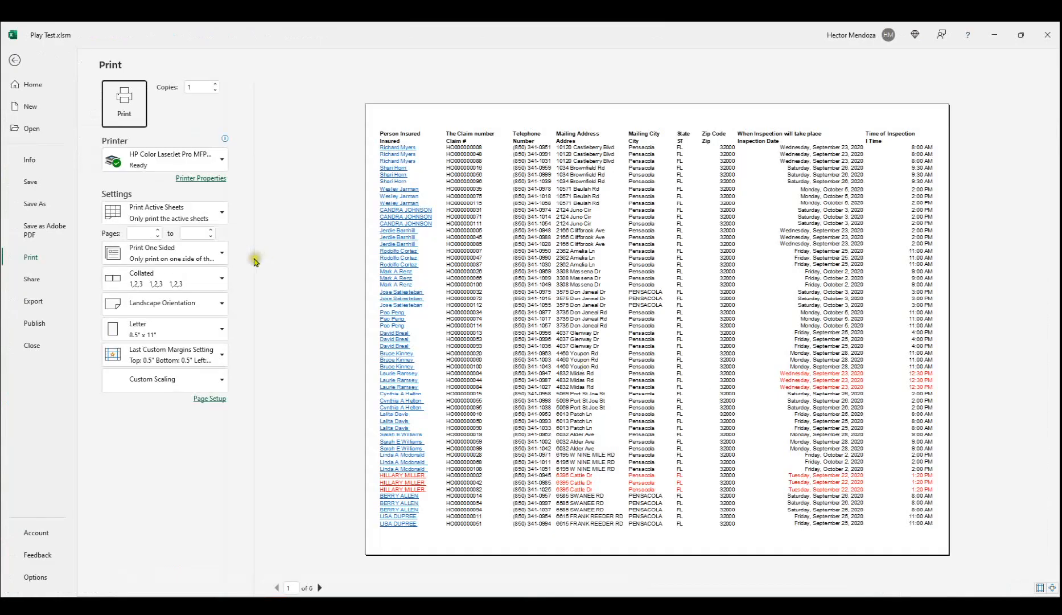
pyautogui.click(221, 382)
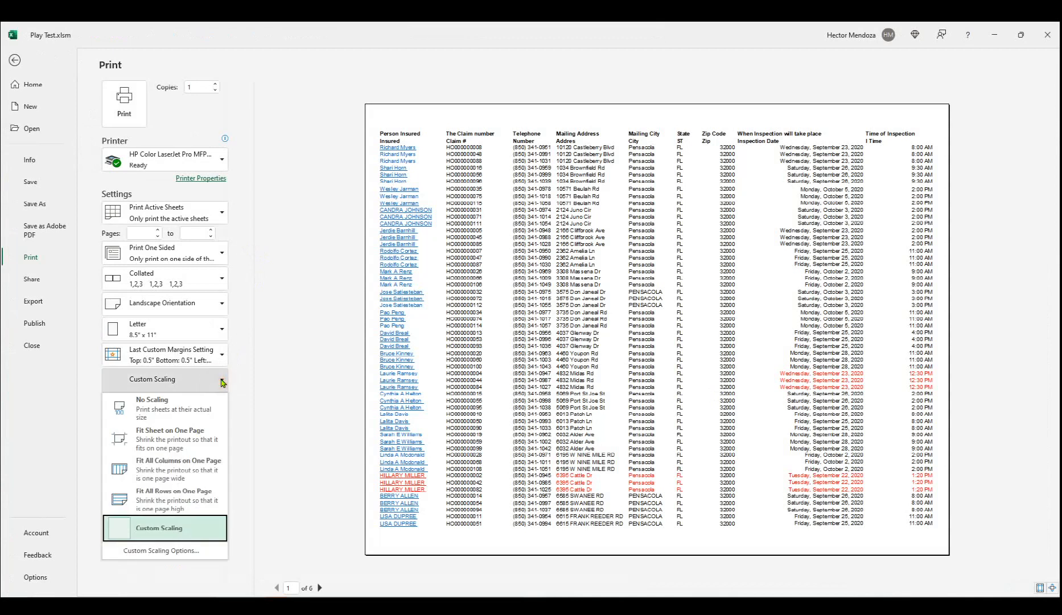
pyautogui.click(221, 381)
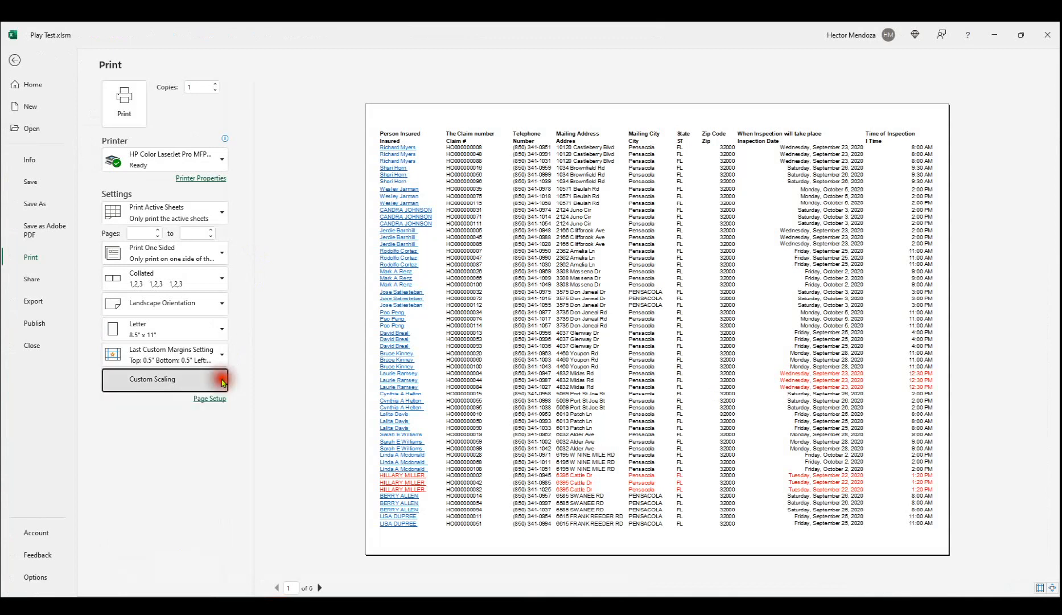
pyautogui.click(321, 588)
pyautogui.click(320, 587)
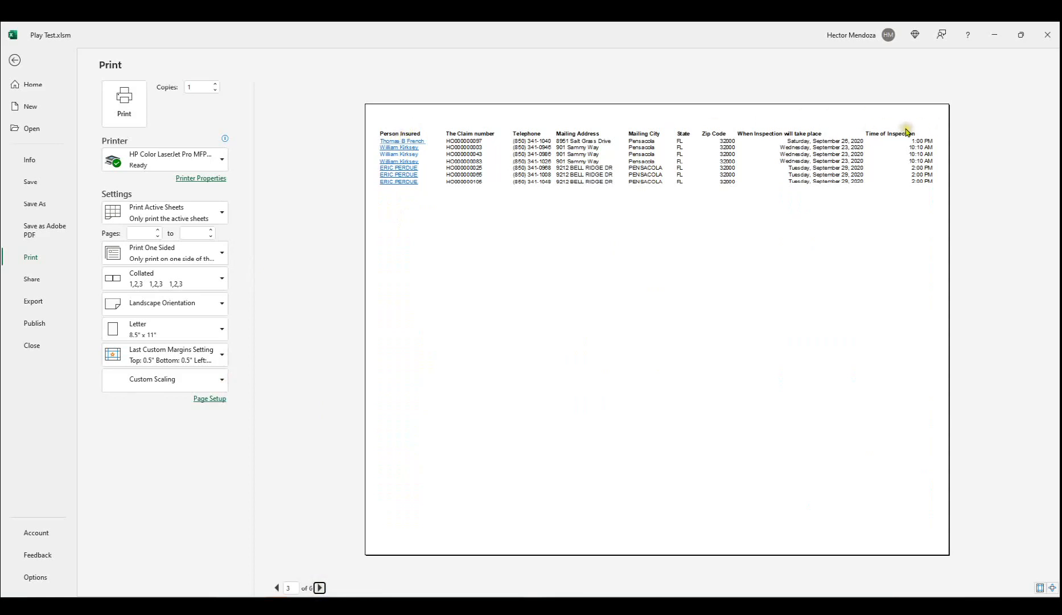
pyautogui.click(322, 594)
pyautogui.click(320, 589)
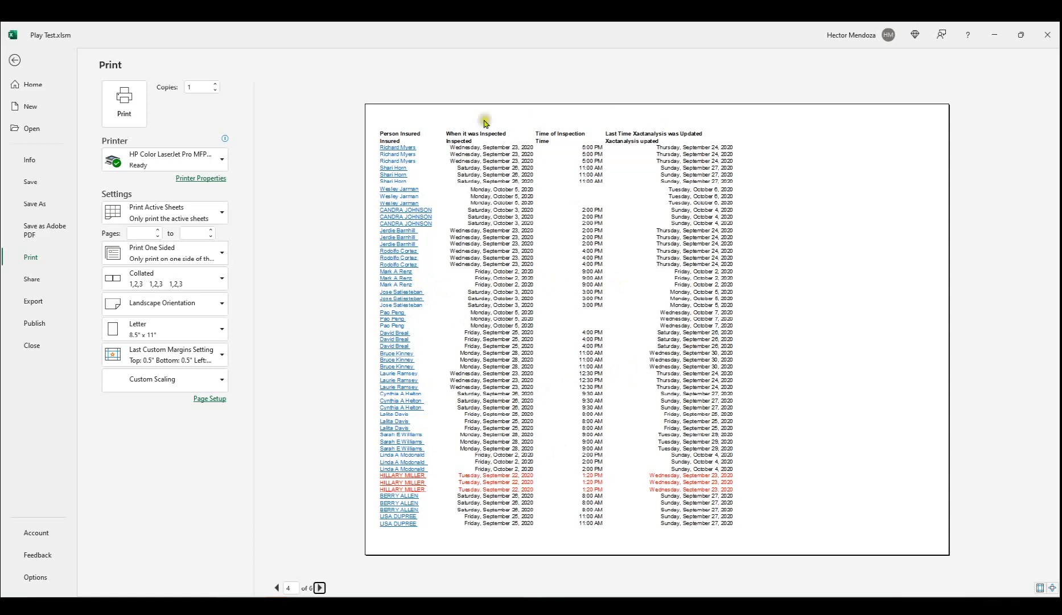
pyautogui.click(276, 587)
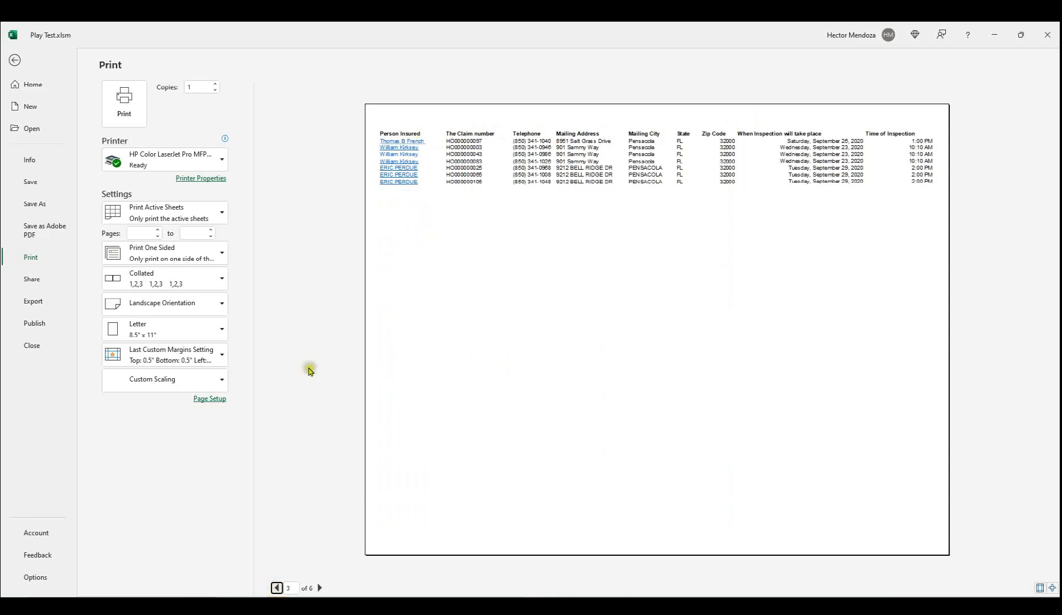
# Step: Return to the worksheet and clear both the repeated row and the repeated column from the print titles
pyautogui.click(15, 61)
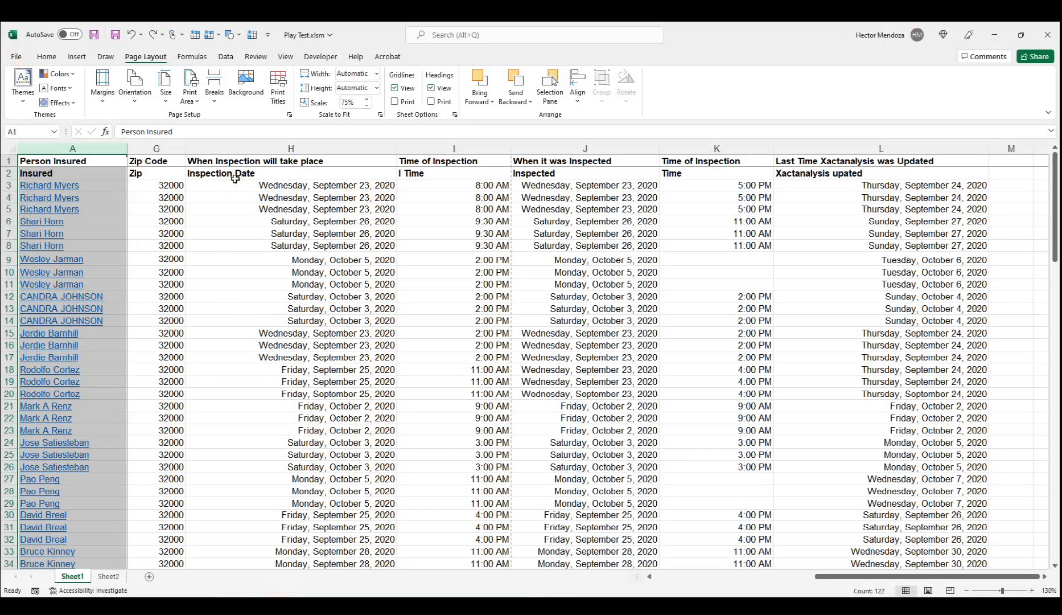
pyautogui.click(279, 86)
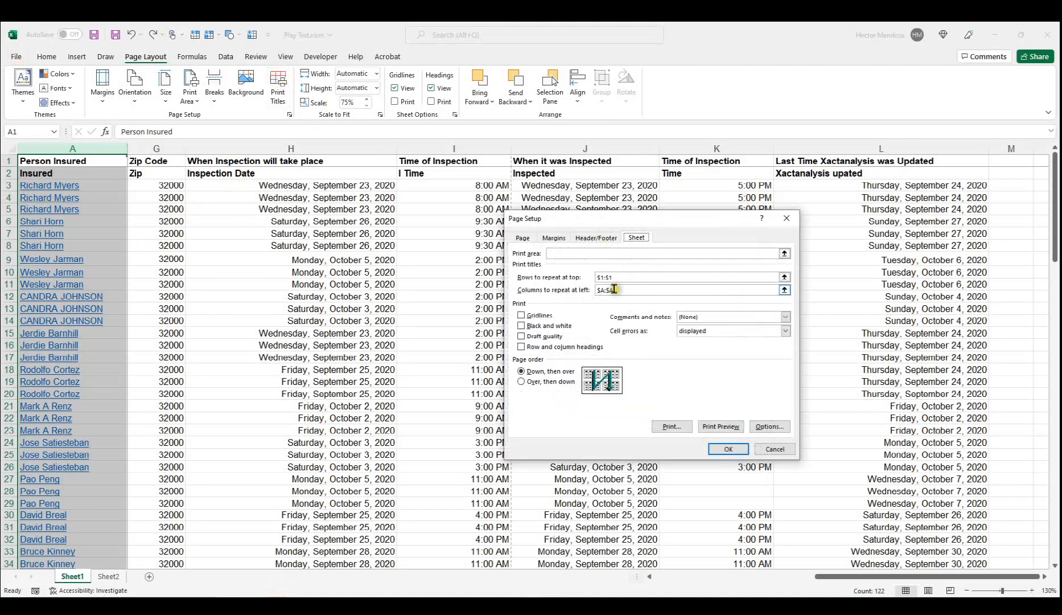
pyautogui.moveTo(636, 274); pyautogui.dragTo(518, 278)
pyautogui.press('BackSpace')
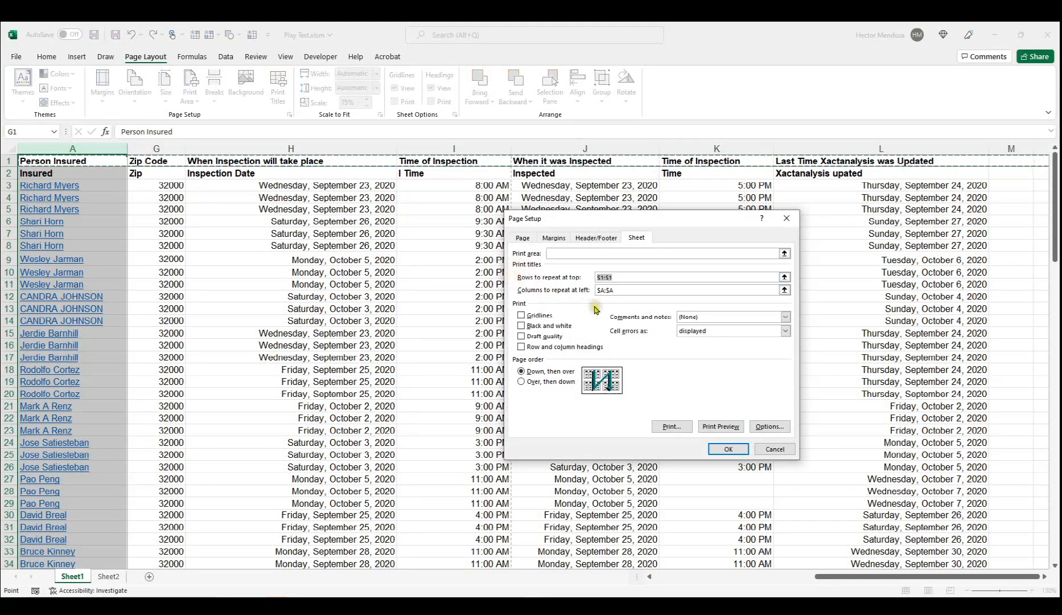
pyautogui.moveTo(631, 290); pyautogui.dragTo(555, 289)
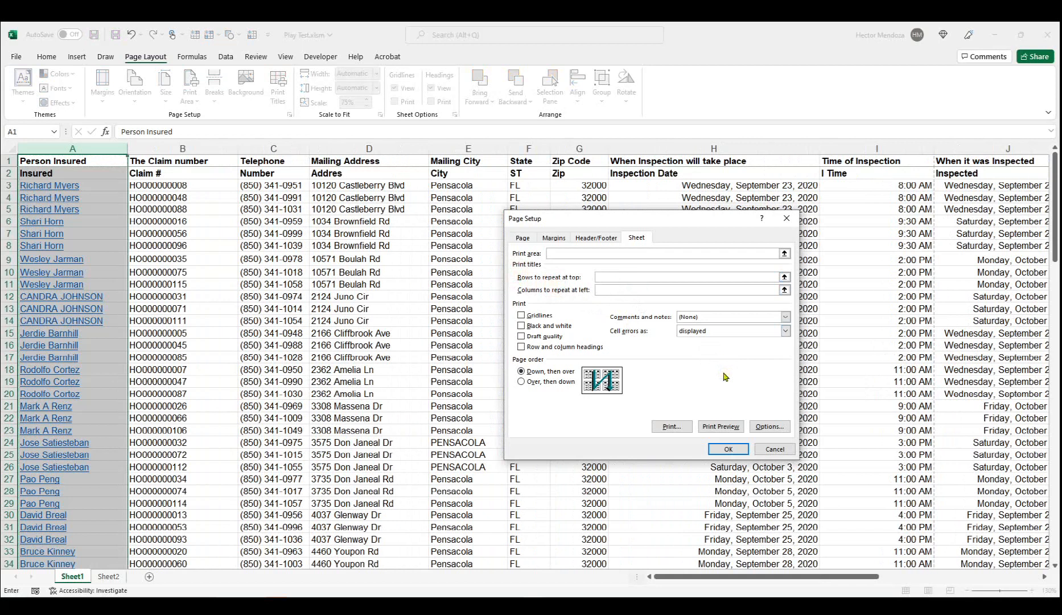
# Step: Set rows $1:$2 as the print-title rows repeated at the top of every page
pyautogui.click(607, 276)
pyautogui.moveTo(52, 161); pyautogui.dragTo(51, 172)
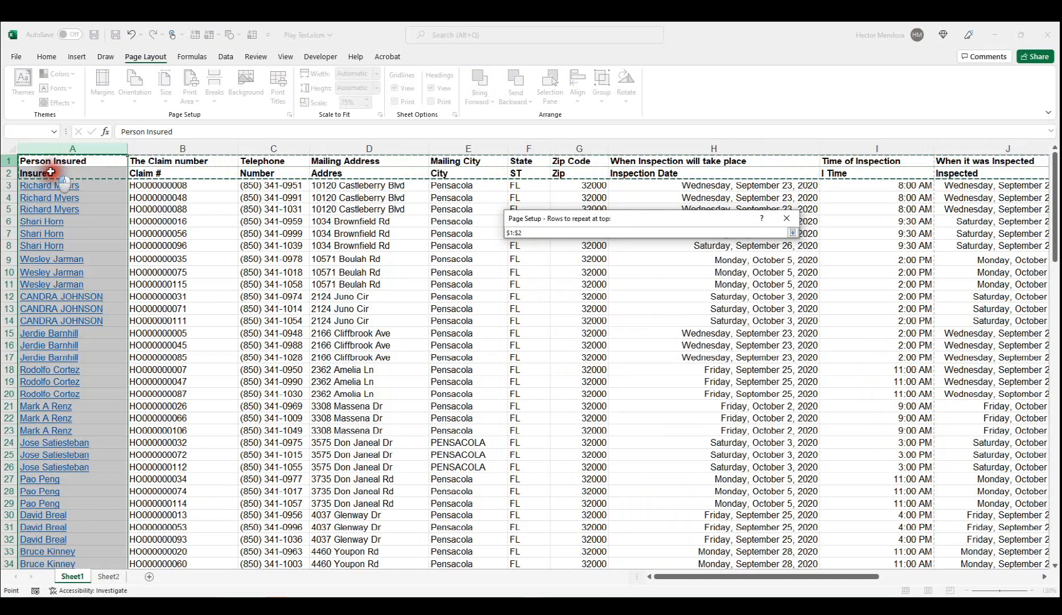
pyautogui.moveTo(51, 172); pyautogui.dragTo(49, 172)
# Step: Try column $A:$A and then $B:$B as the column repeated at the left, and clear that entry
pyautogui.click(595, 290)
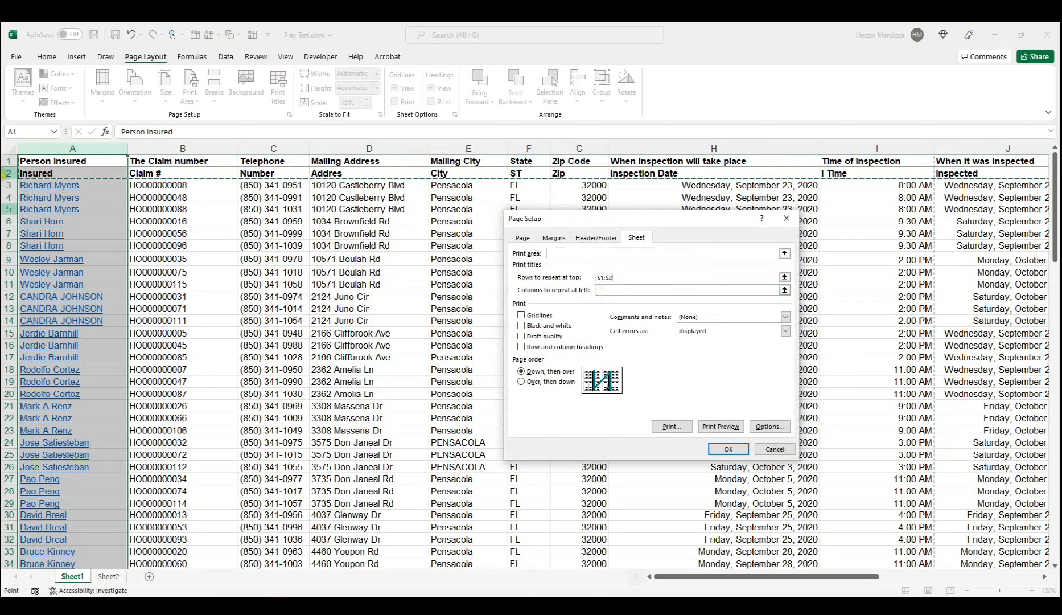
pyautogui.click(610, 288)
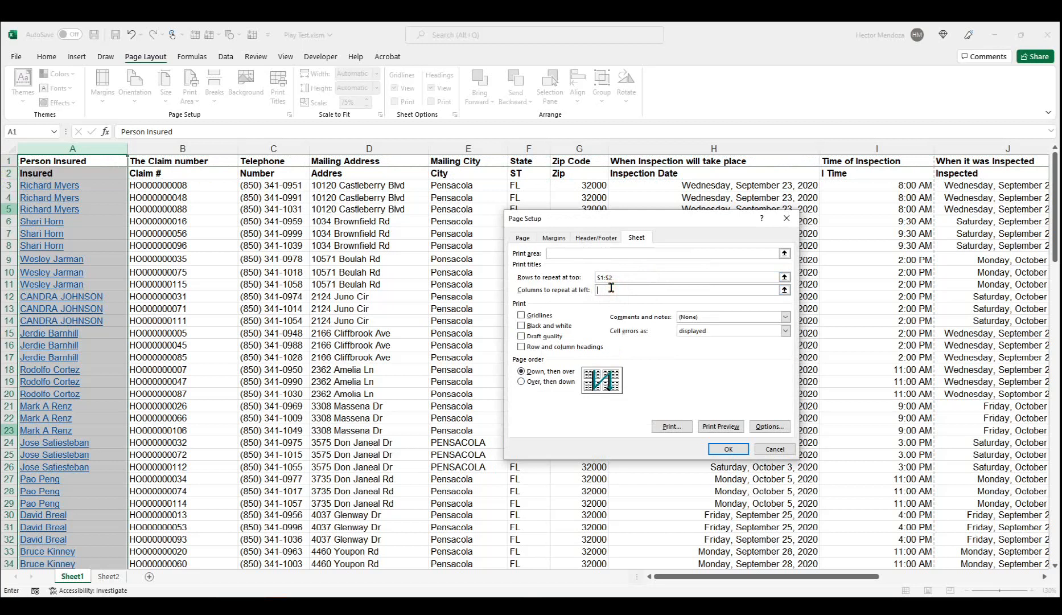
pyautogui.click(85, 164)
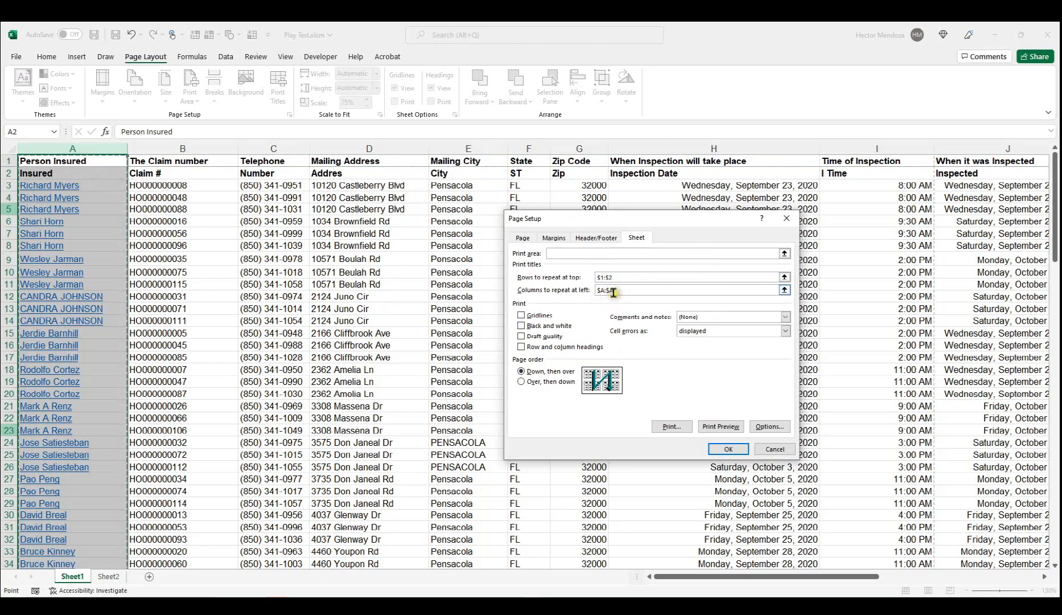
pyautogui.click(164, 162)
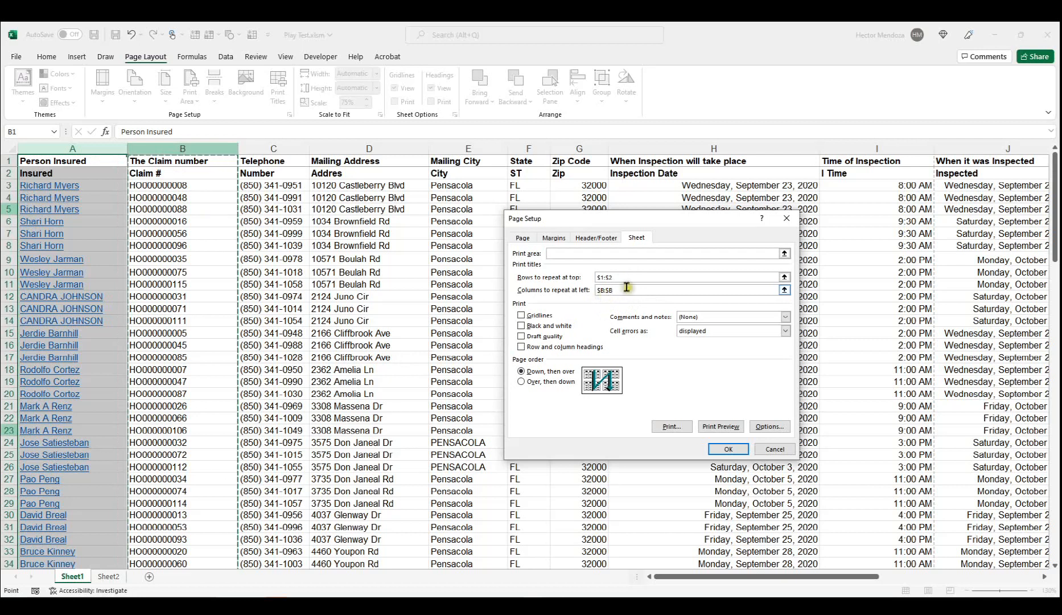
pyautogui.moveTo(627, 287); pyautogui.dragTo(569, 288)
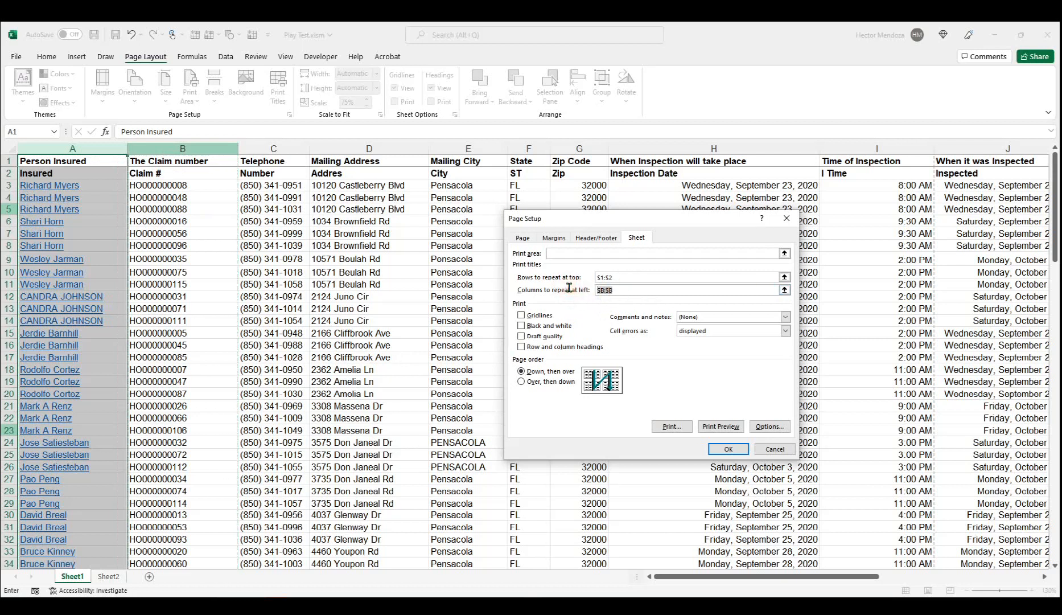
pyautogui.press('Delete')
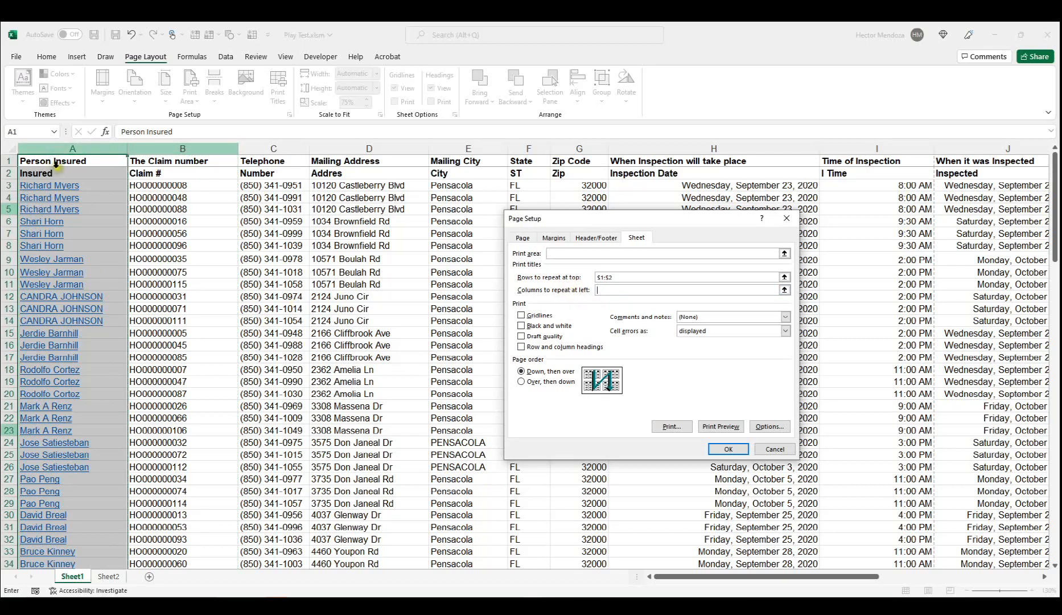
# Step: Set columns $A:$B to repeat at the left of every printed page and apply the print titles
pyautogui.moveTo(58, 163); pyautogui.dragTo(189, 161)
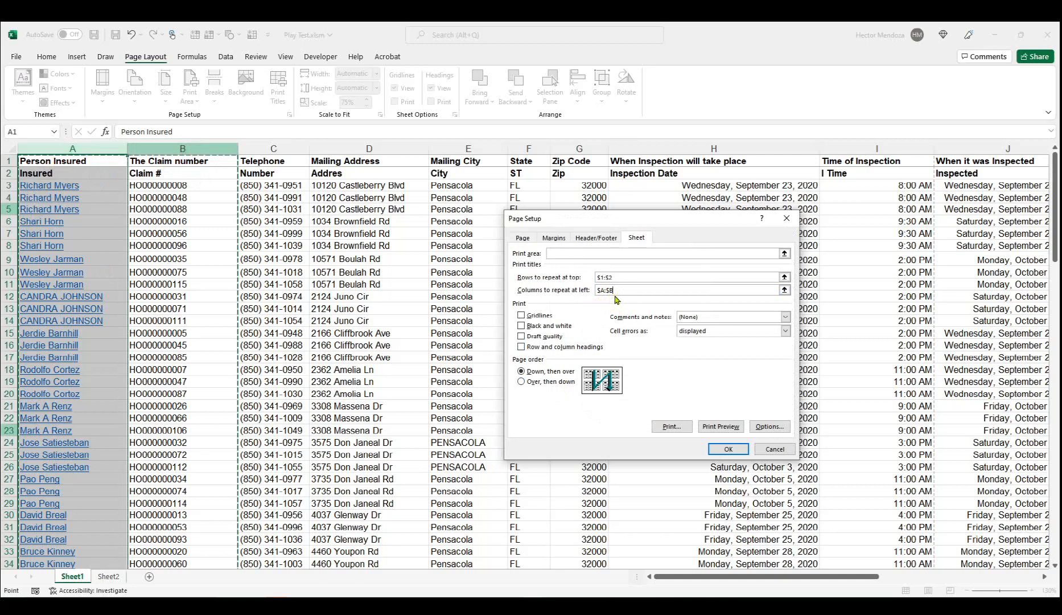
pyautogui.click(729, 449)
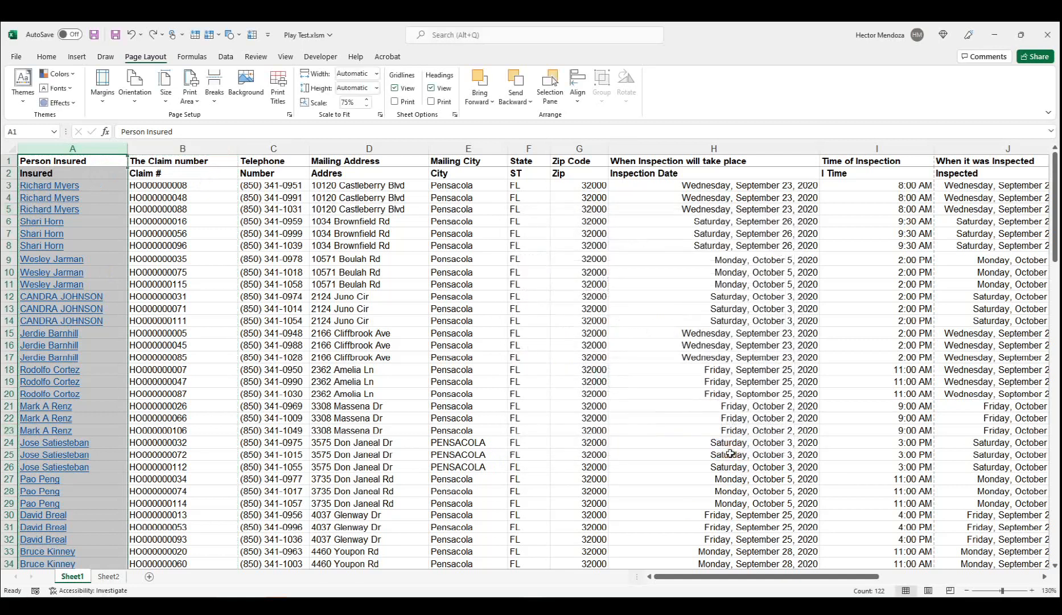
# Step: Examine the print preview through page 4 for the two repeated heading rows and the insured and claim-number columns
pyautogui.hotkey('ctrl', 'p')
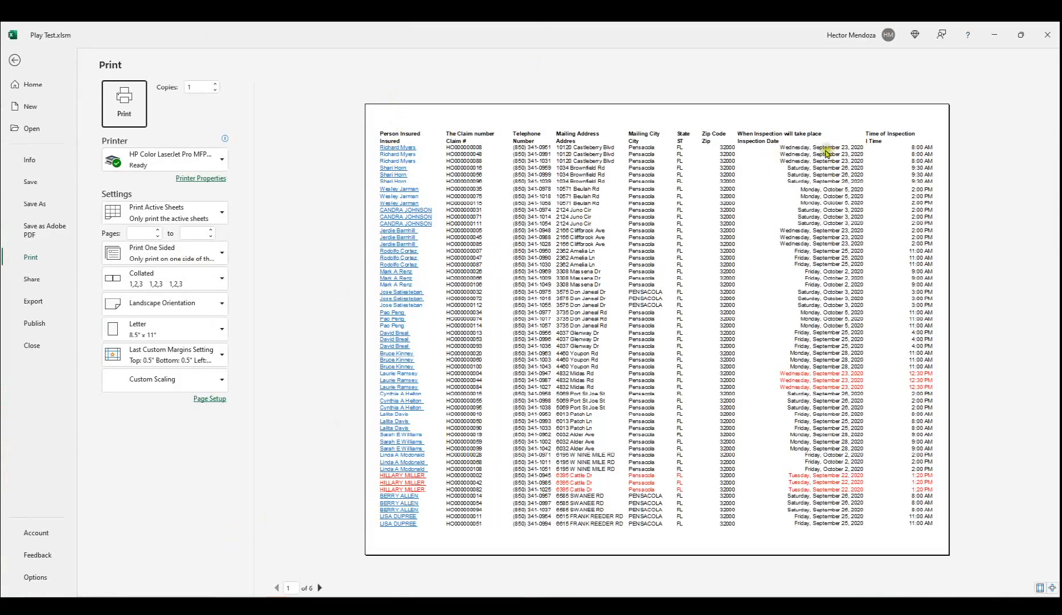
pyautogui.click(320, 587)
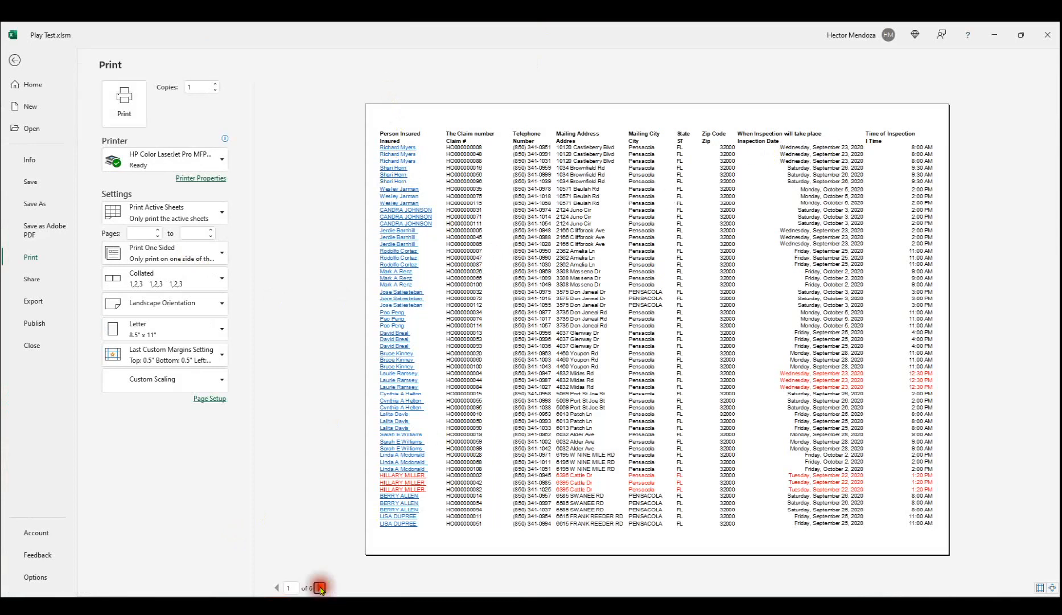
pyautogui.click(320, 587)
pyautogui.click(320, 587)
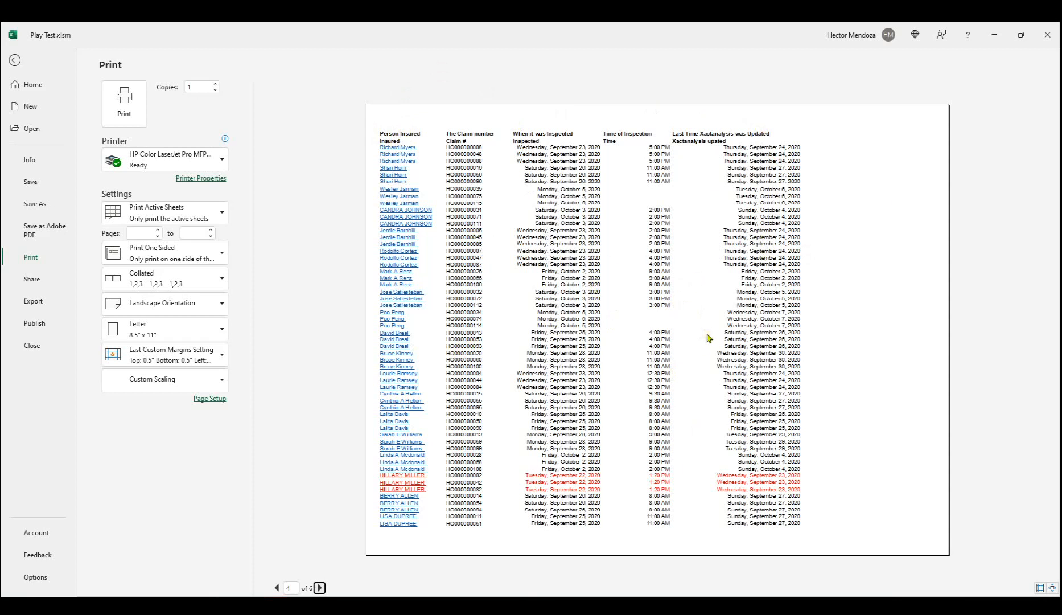
pyautogui.click(663, 306)
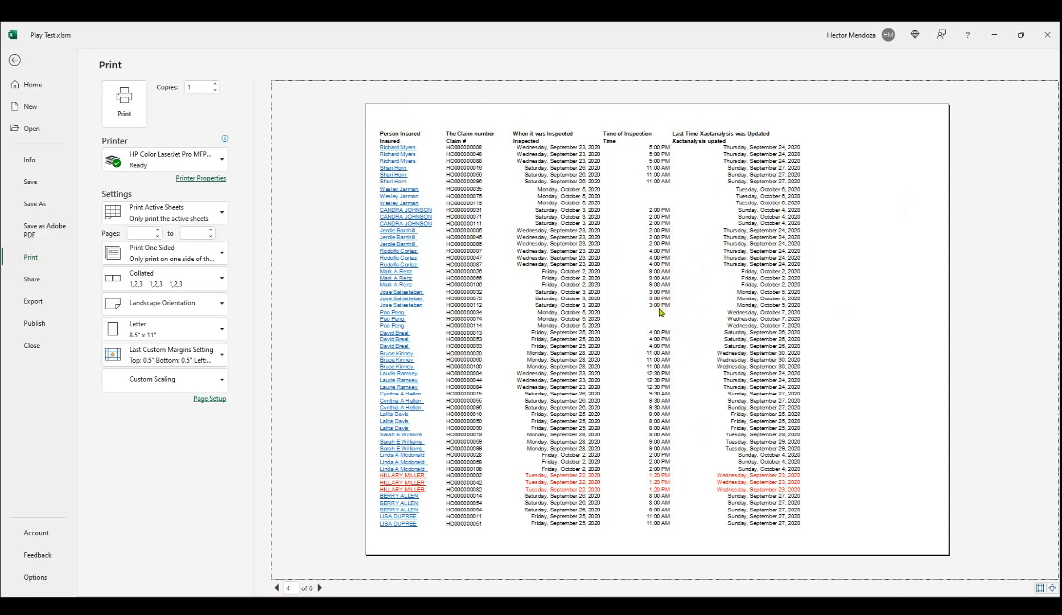